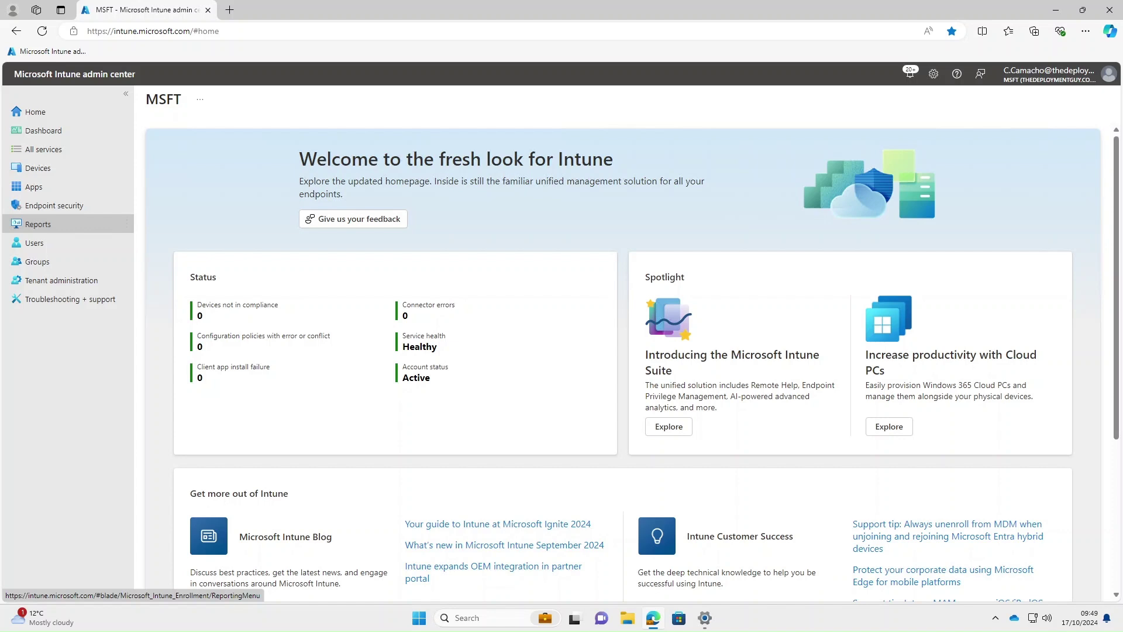
From Tenant administration > Filters, start a new managed-devices filter
left_click(65, 281)
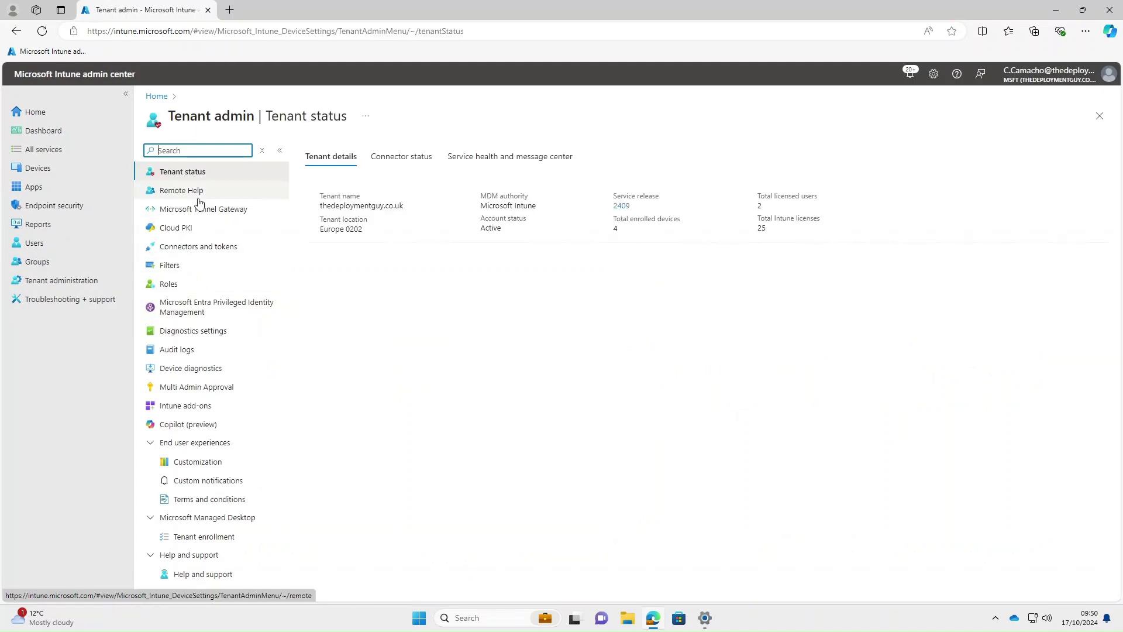
left_click(164, 272)
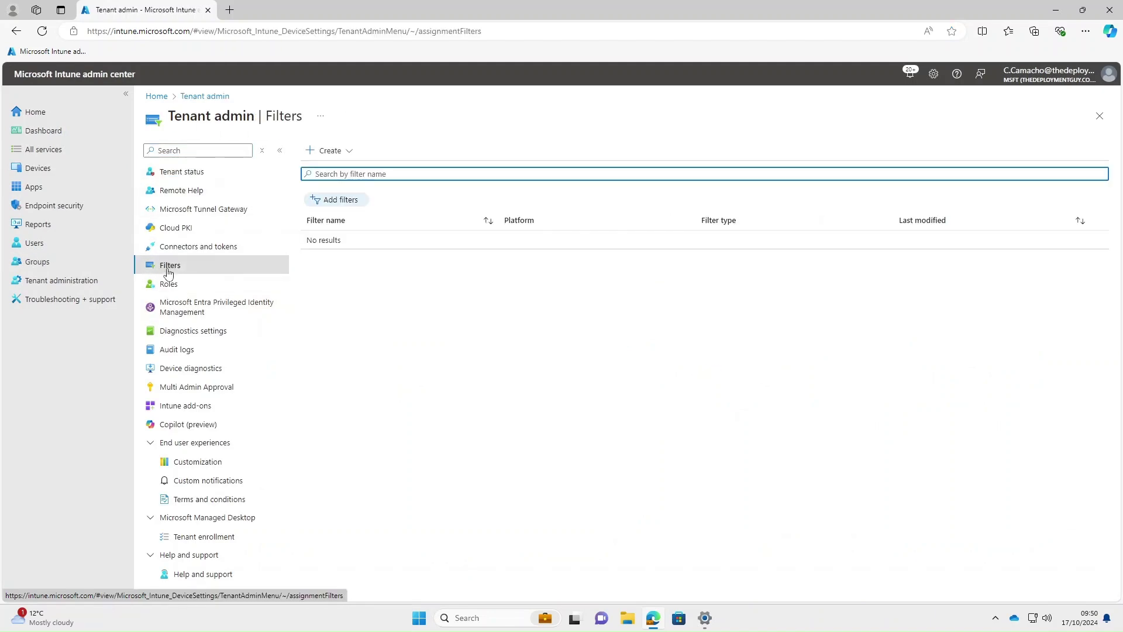
left_click(352, 152)
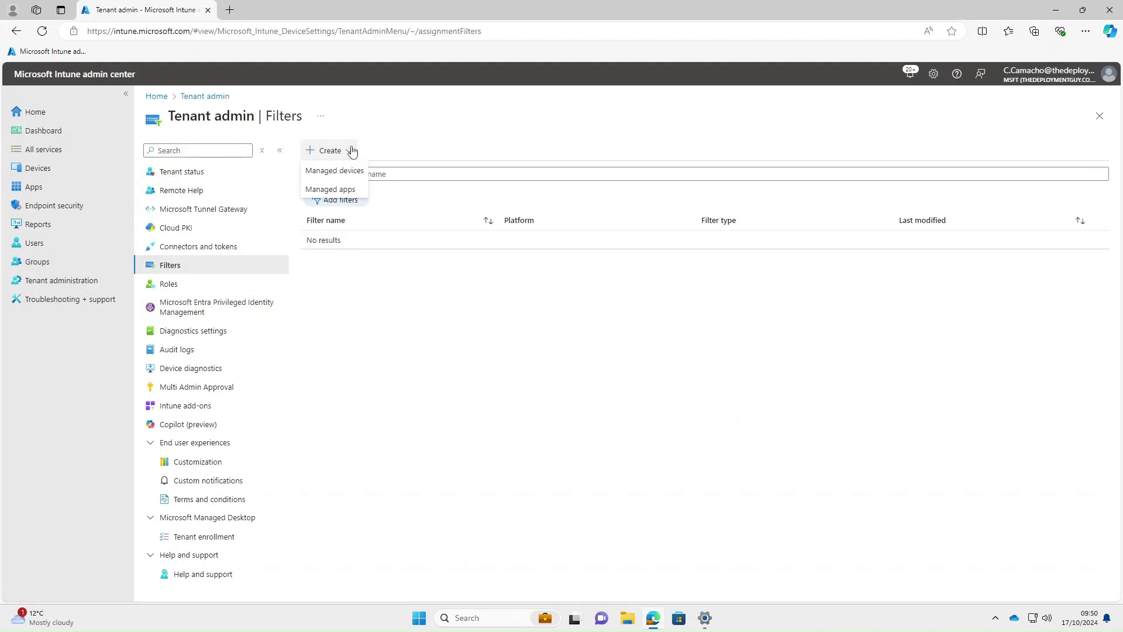
left_click(340, 171)
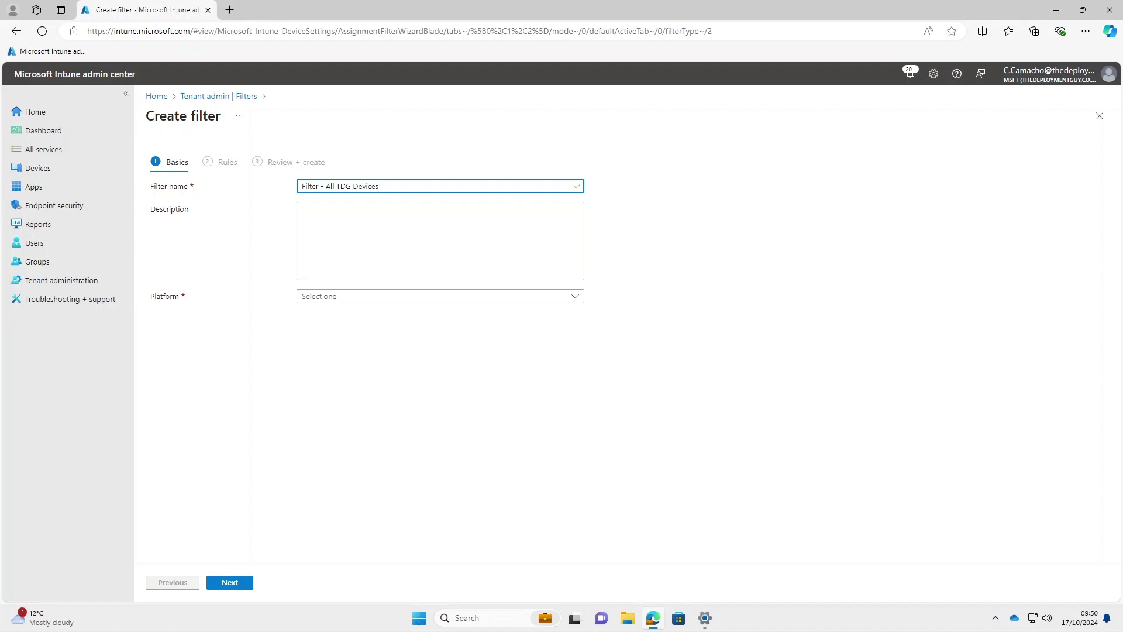
Name it 'Filter - All TDG Devices', choose Windows 10 and later, and continue to Rules
left_click(395, 124)
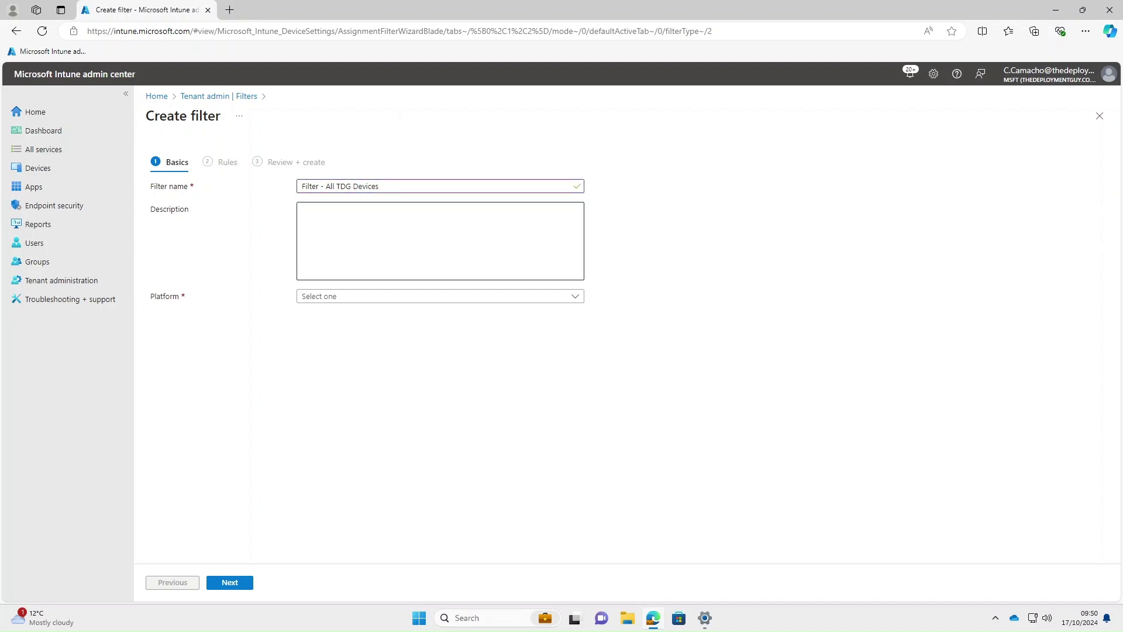
left_click(333, 296)
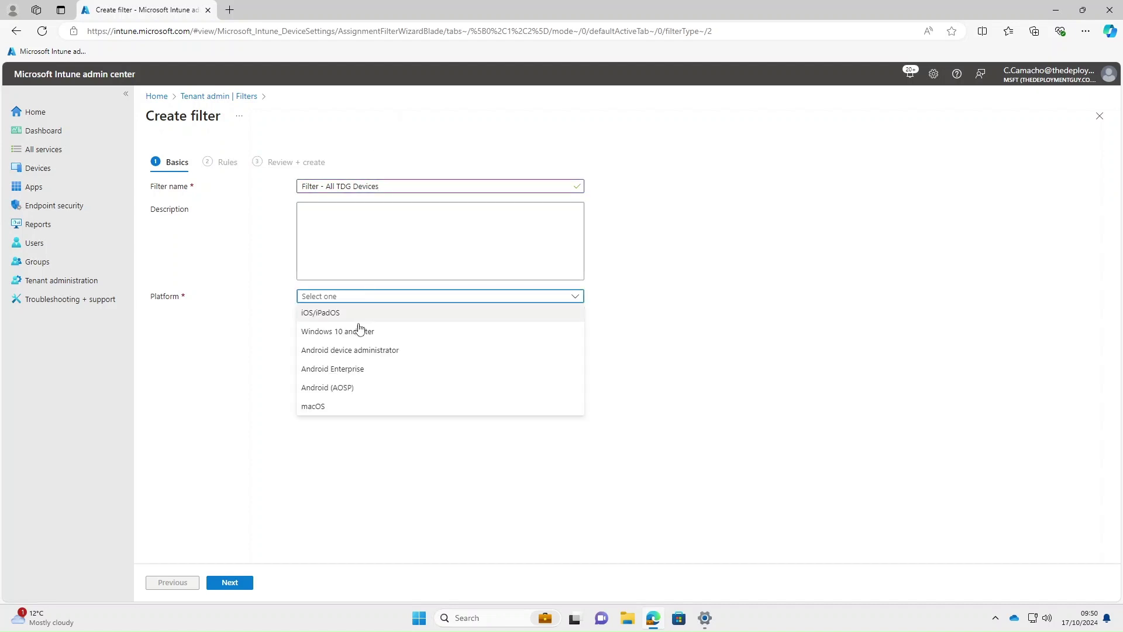
left_click(377, 331)
left_click(239, 582)
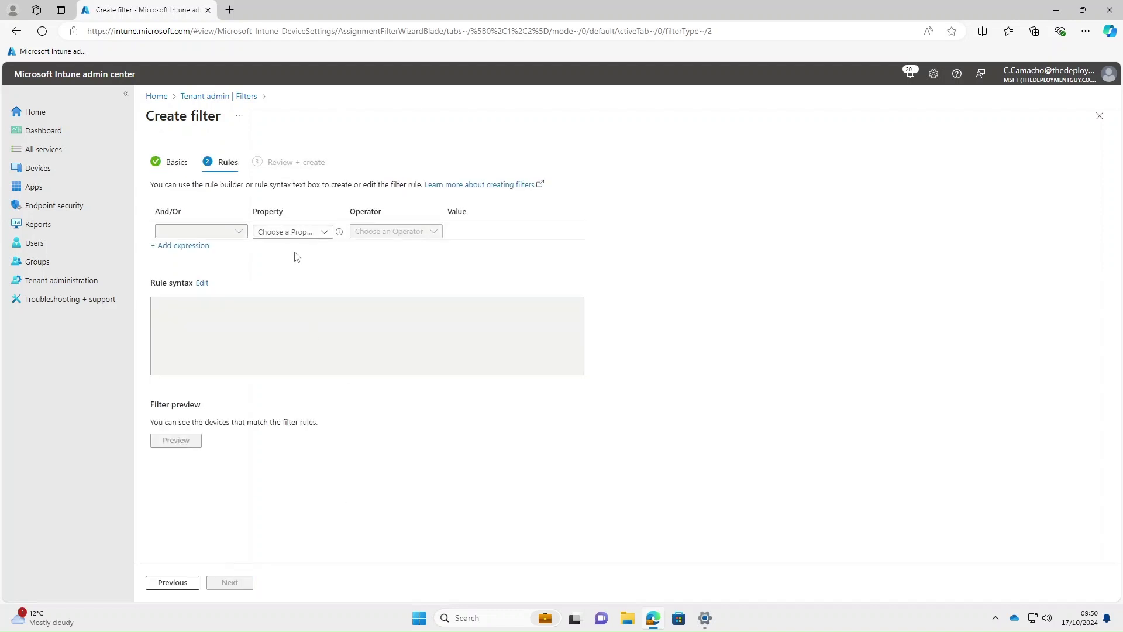
Build the rule deviceName StartsWith 'TDG', giving (device.deviceName -startsWith "TDG")
left_click(306, 231)
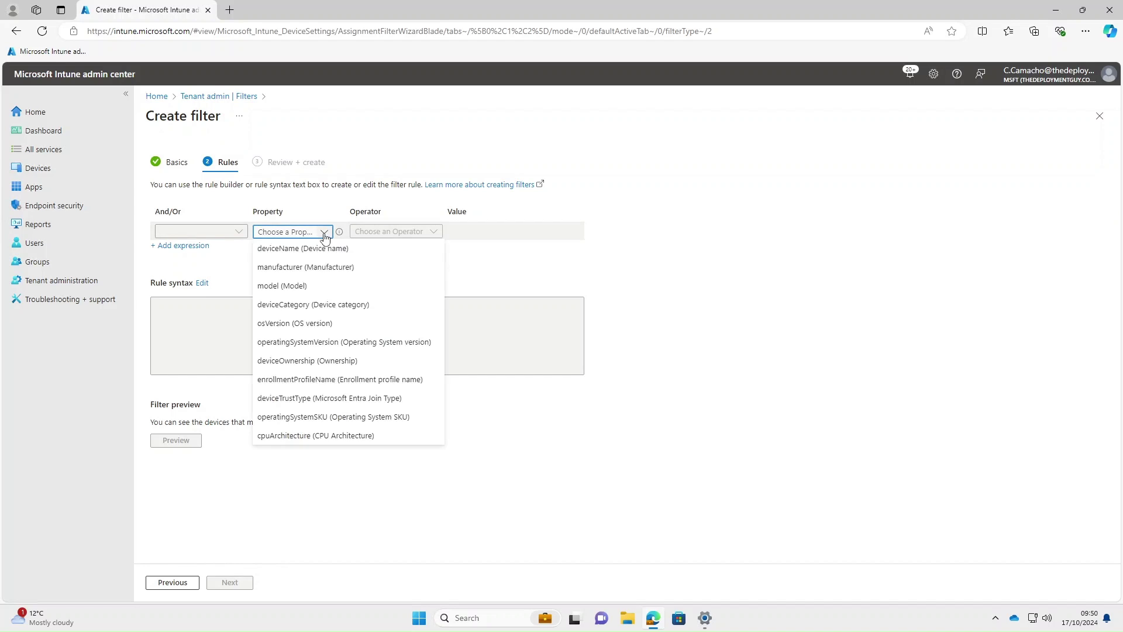
left_click(311, 248)
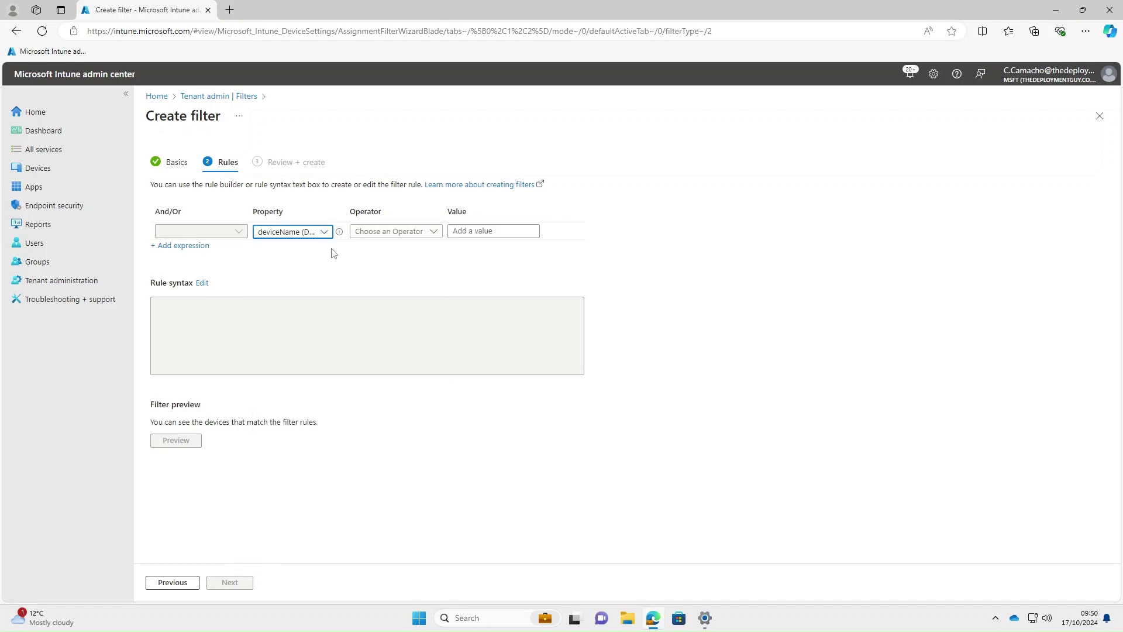
left_click(403, 233)
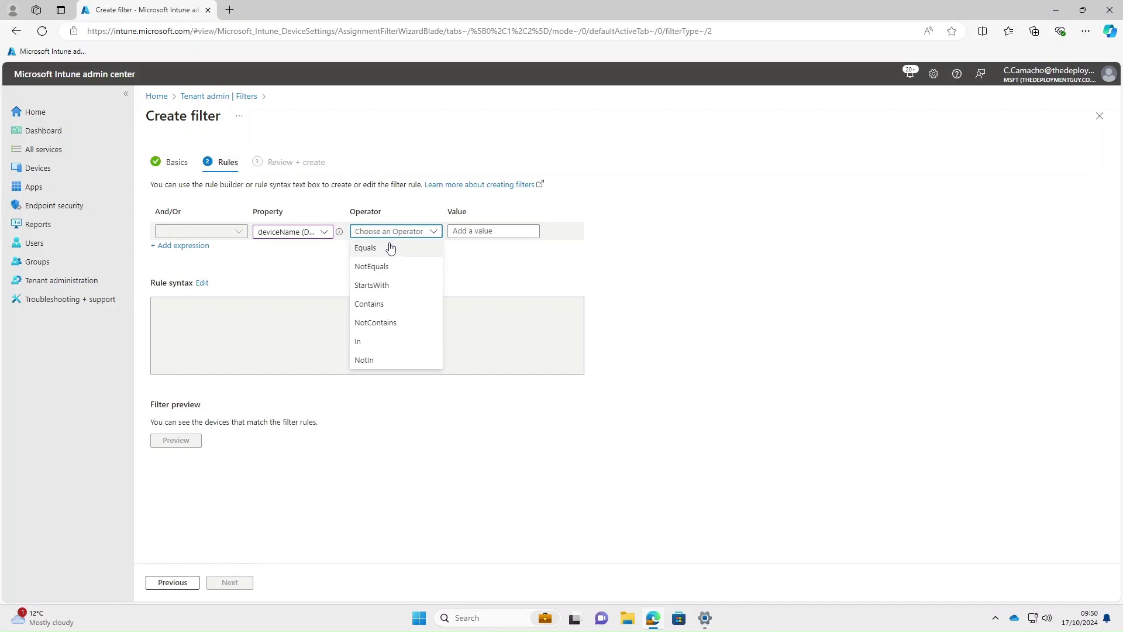
left_click(376, 287)
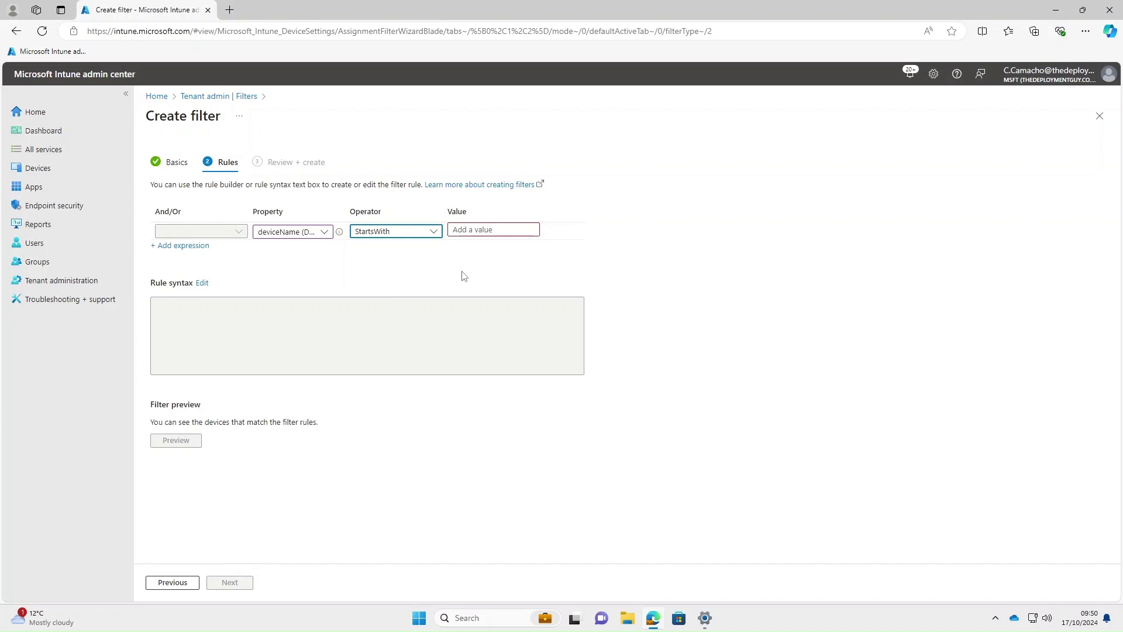
left_click(466, 230)
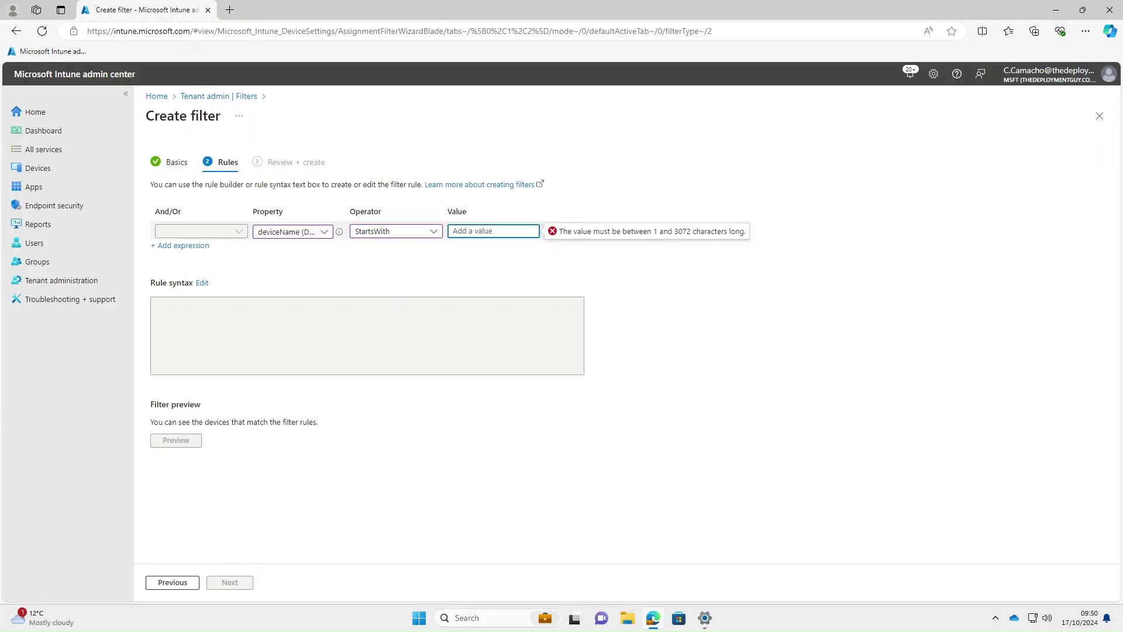
type("TDG")
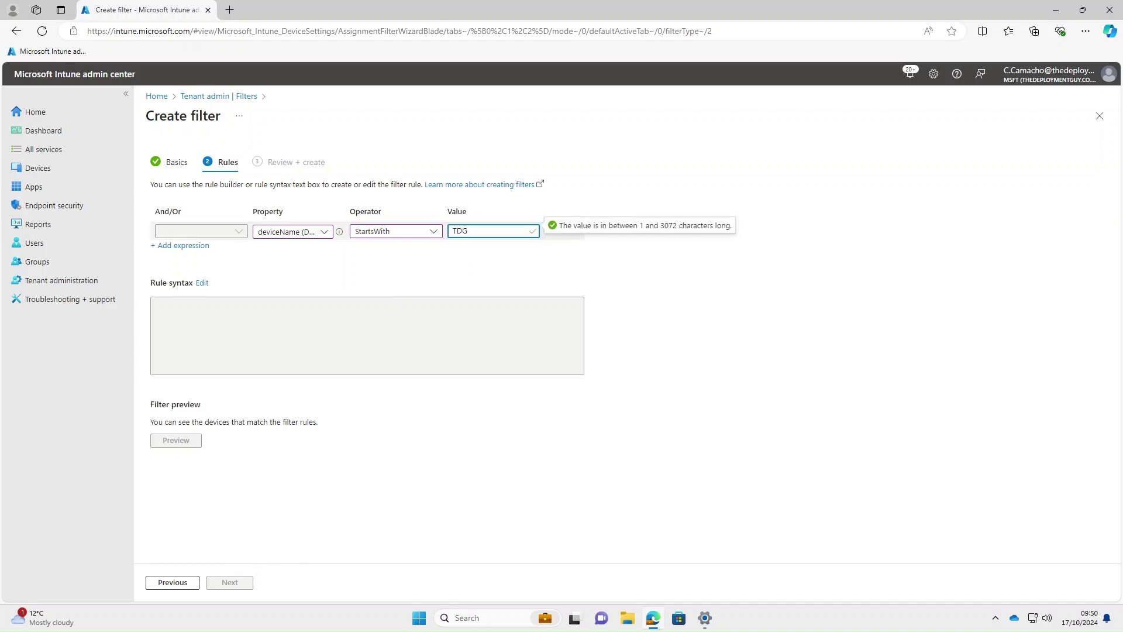
left_click(485, 274)
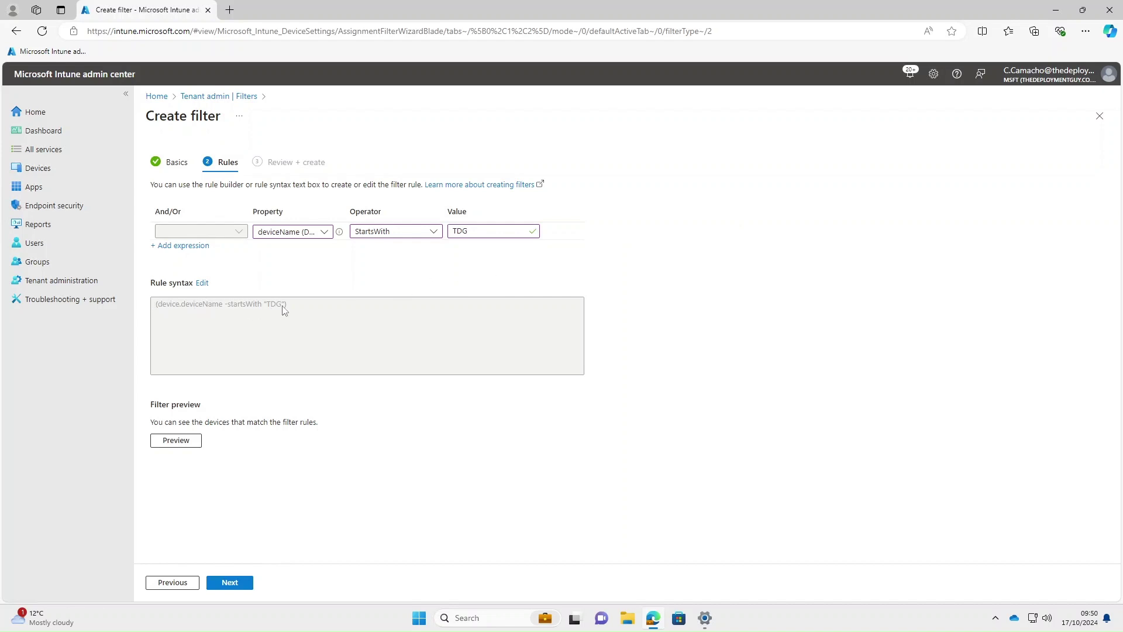
Preview the four matching client devices, then review and create 'Filter - All TDG Devices'
left_click(177, 441)
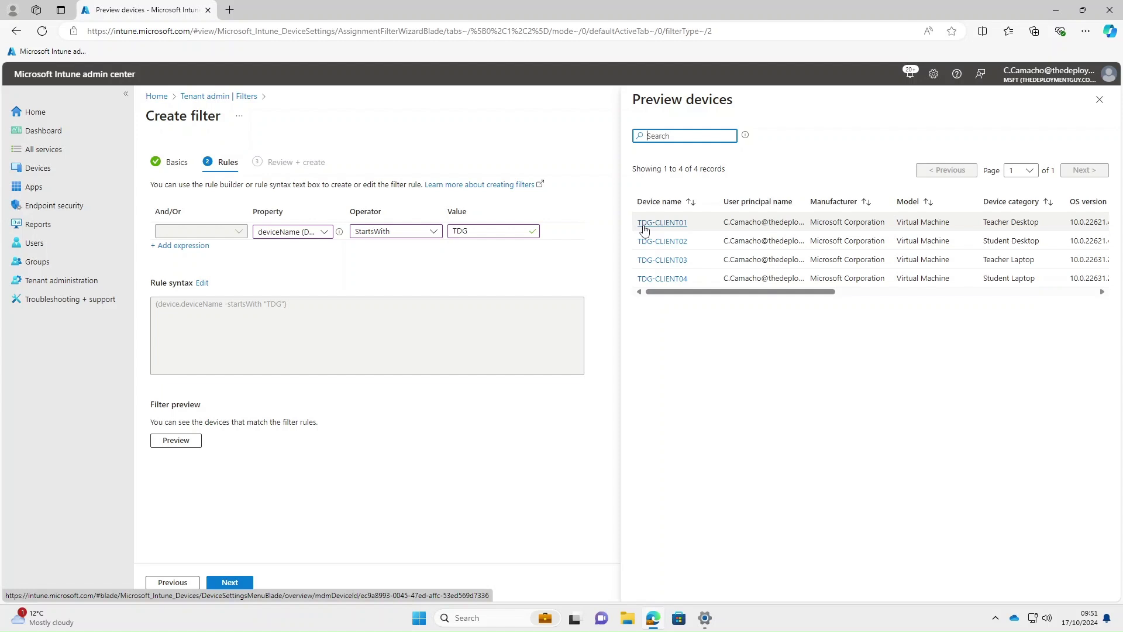
left_click(224, 583)
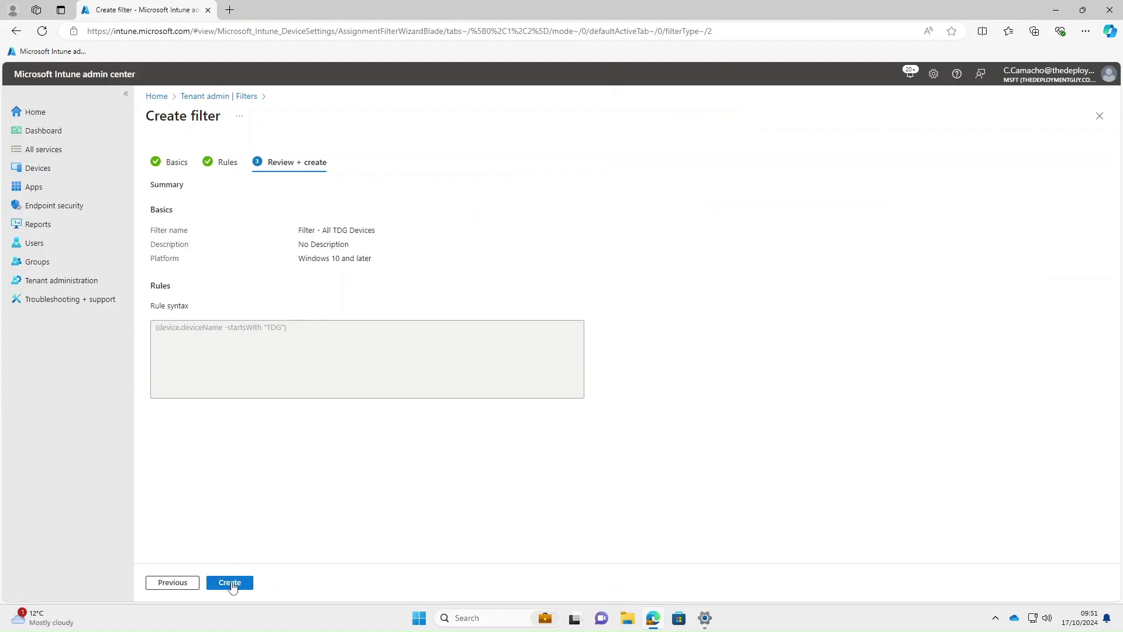
left_click(230, 583)
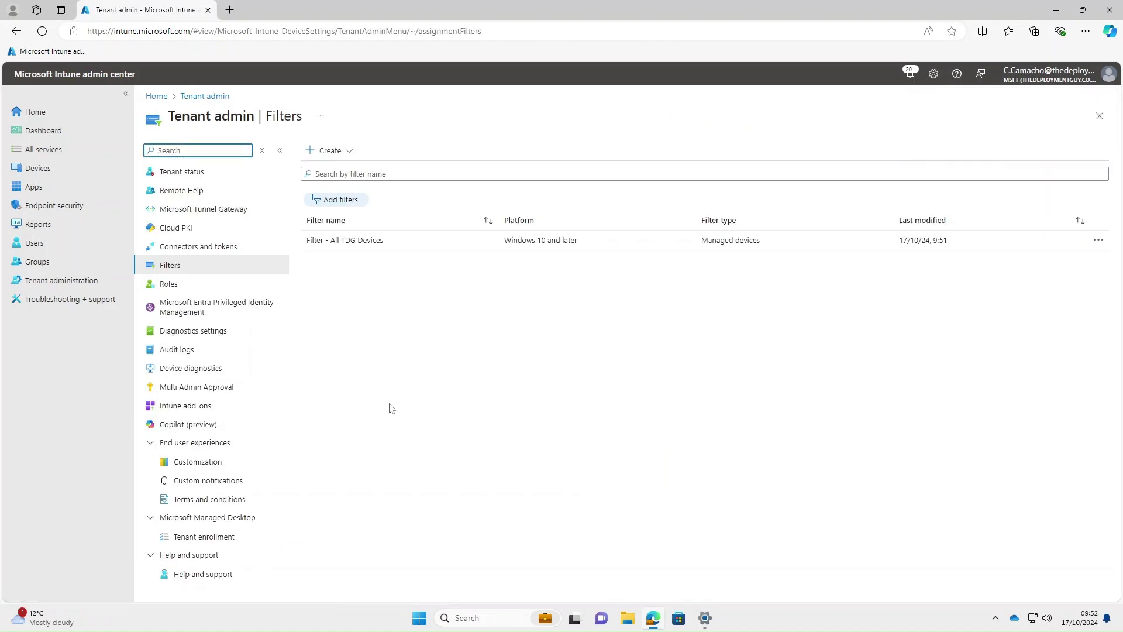
Start managed-devices filter 'Filter - Windows 11 Devices' for Windows 10 and later
left_click(349, 151)
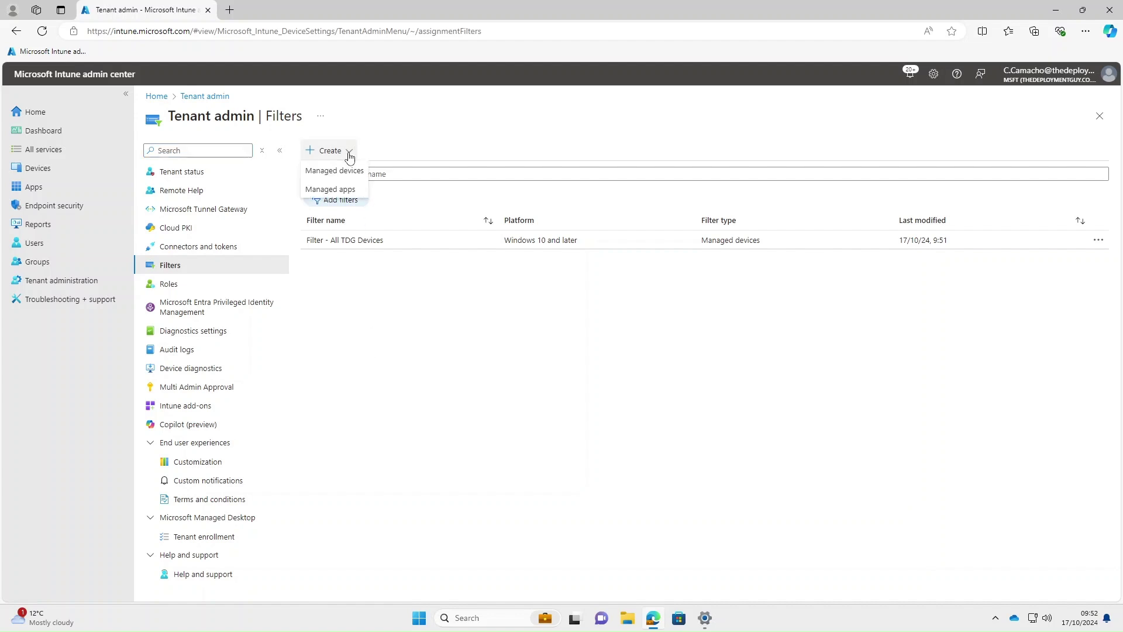
left_click(344, 171)
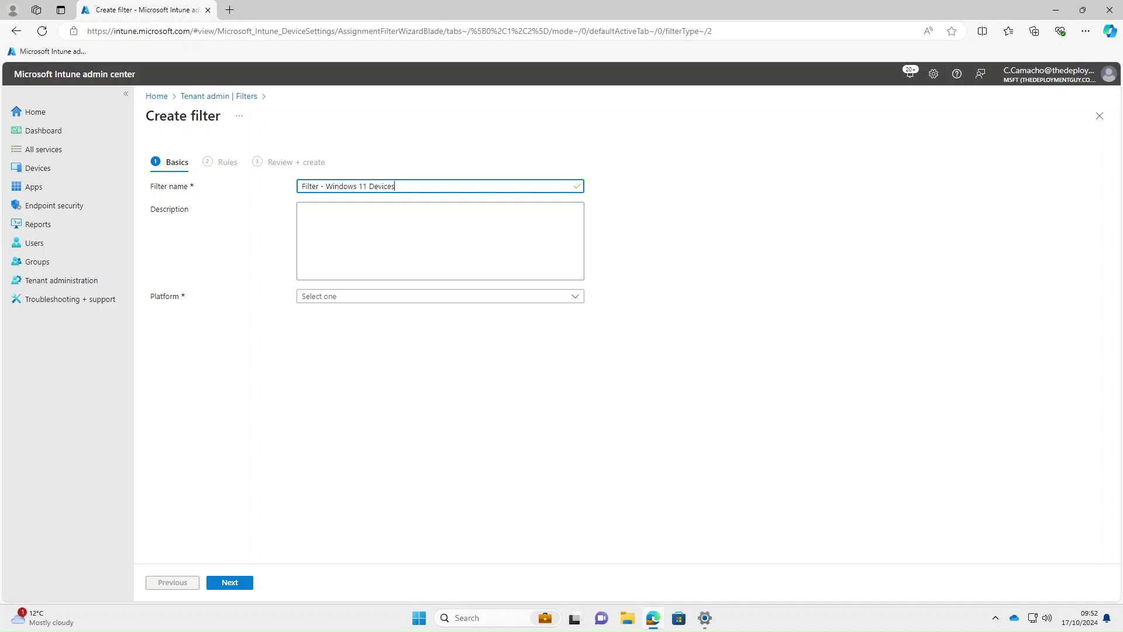
left_click(355, 299)
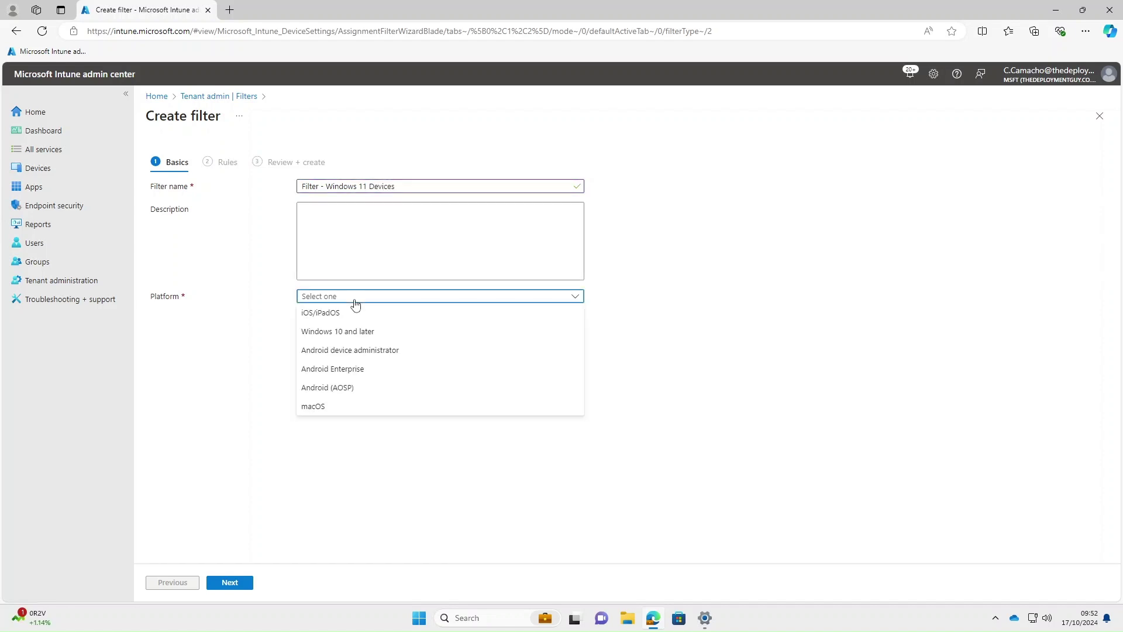
left_click(380, 331)
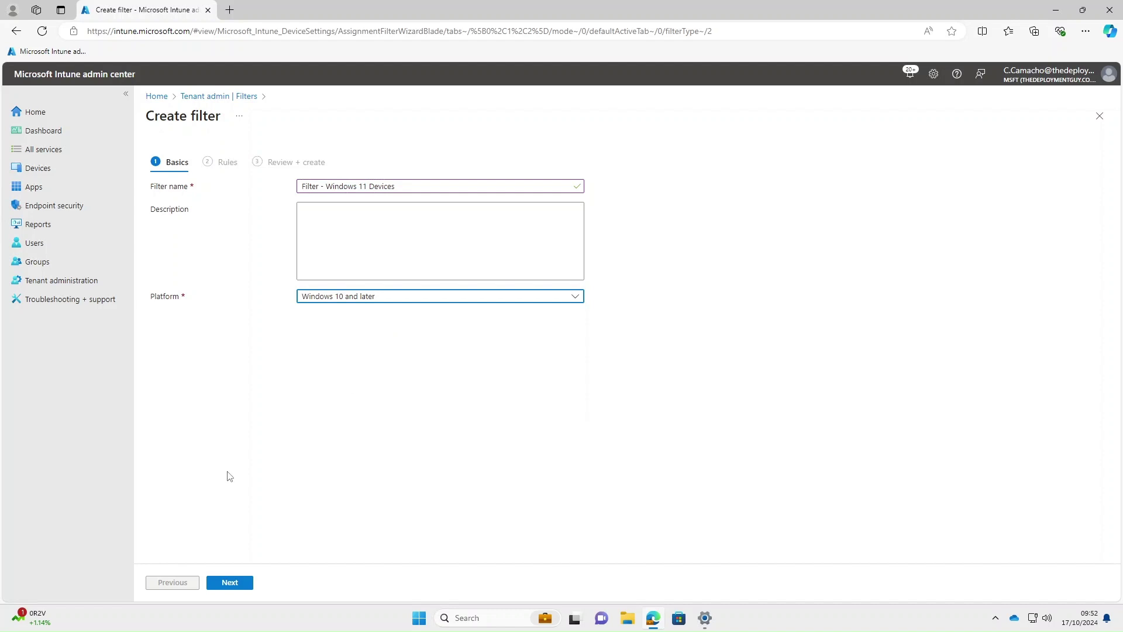
left_click(244, 583)
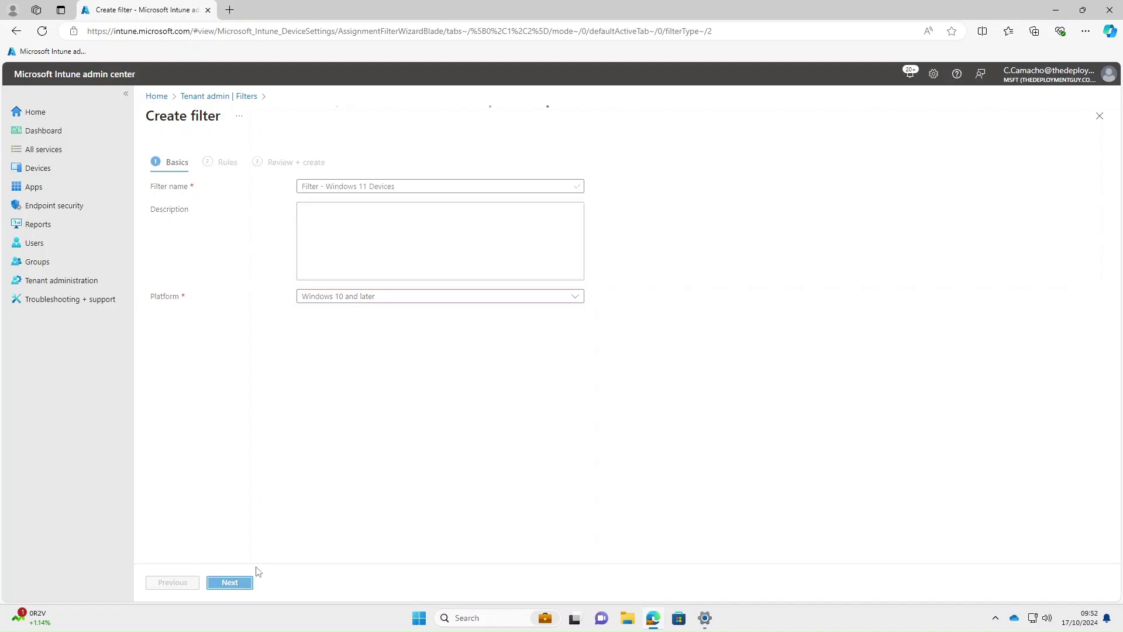
Set the rule osVersion StartsWith '10.0.22' and preview its four matching devices
left_click(319, 232)
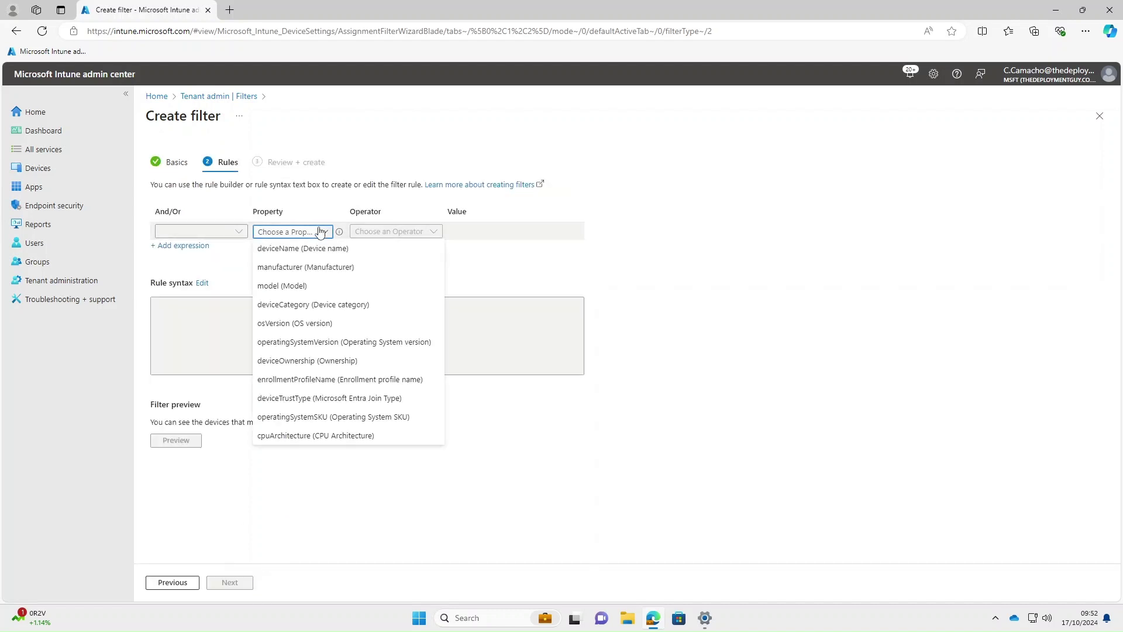
left_click(289, 324)
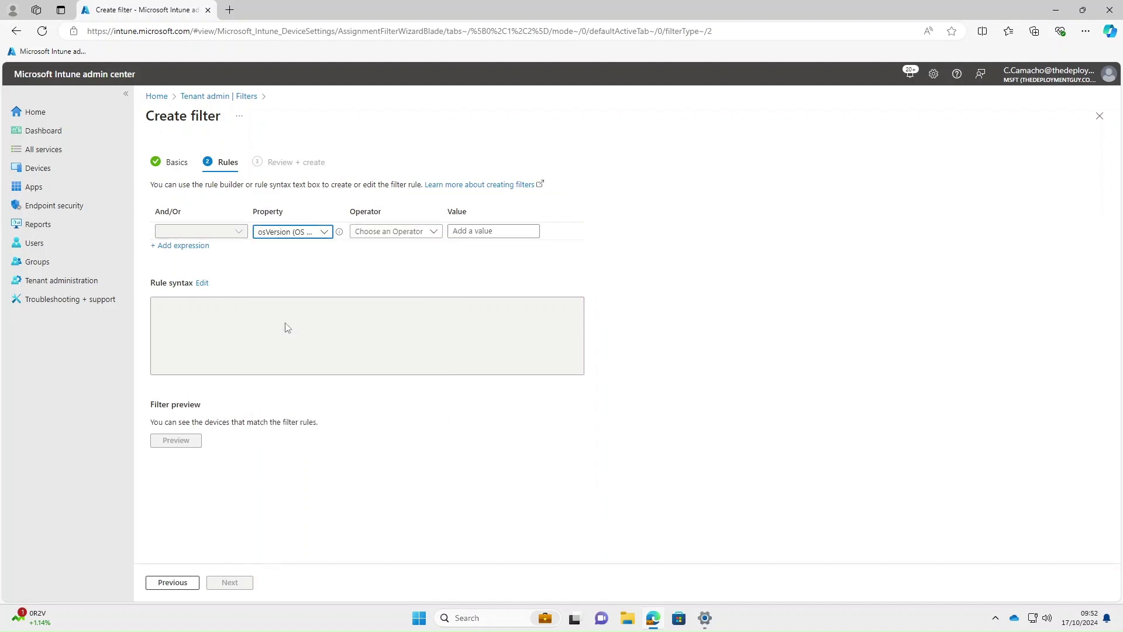
left_click(436, 233)
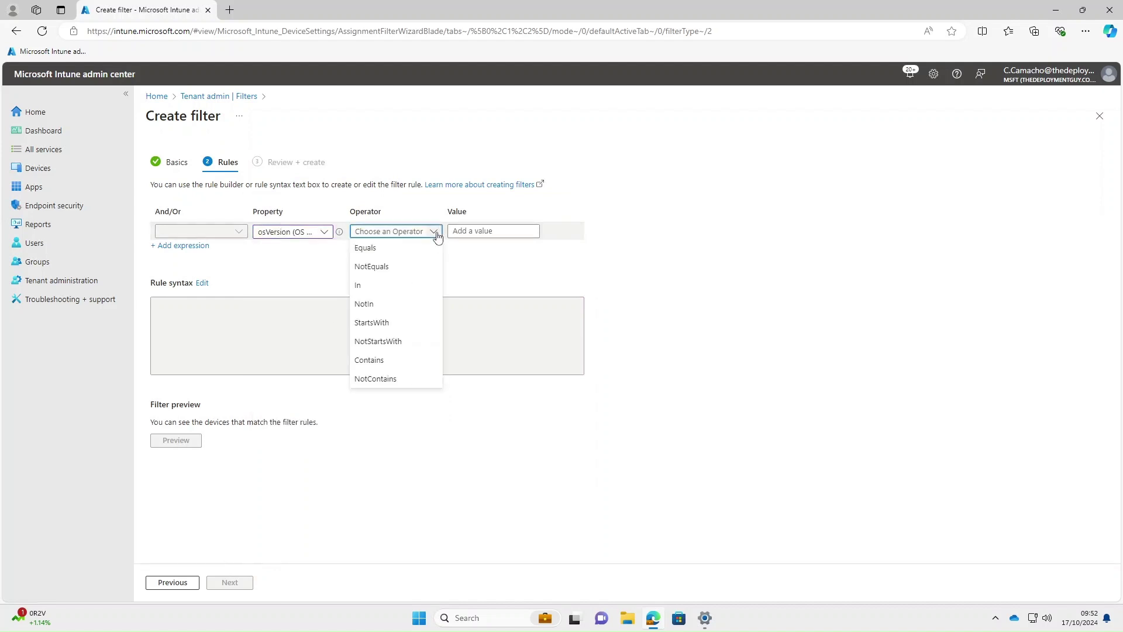
left_click(370, 322)
left_click(493, 231)
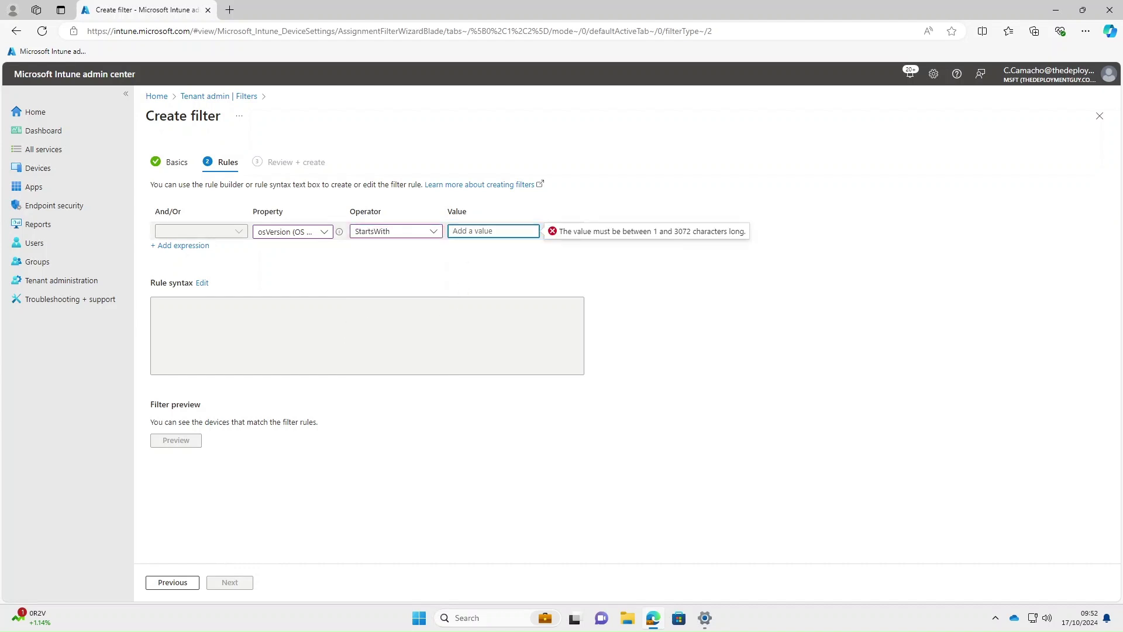
type("10.0.22")
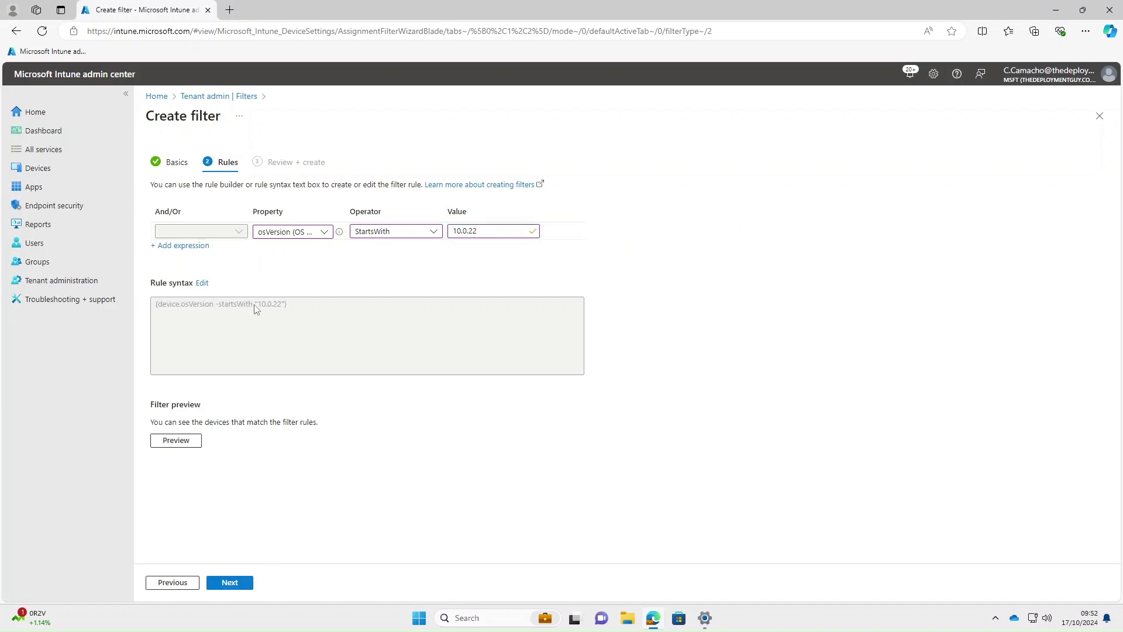
left_click(182, 442)
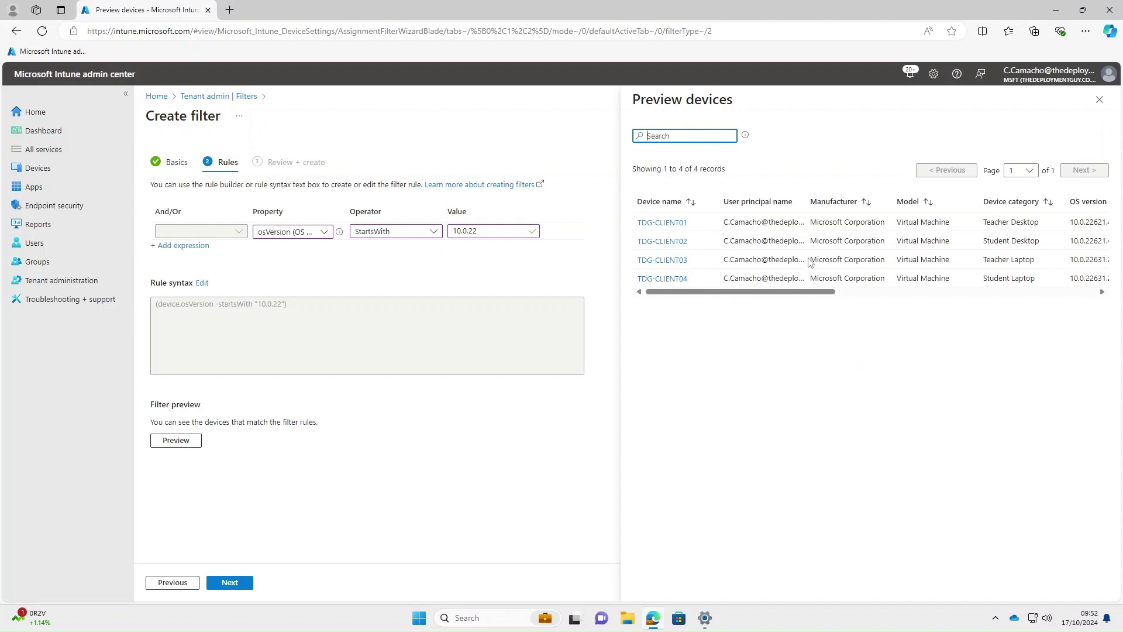
left_click_drag(731, 292, 843, 293)
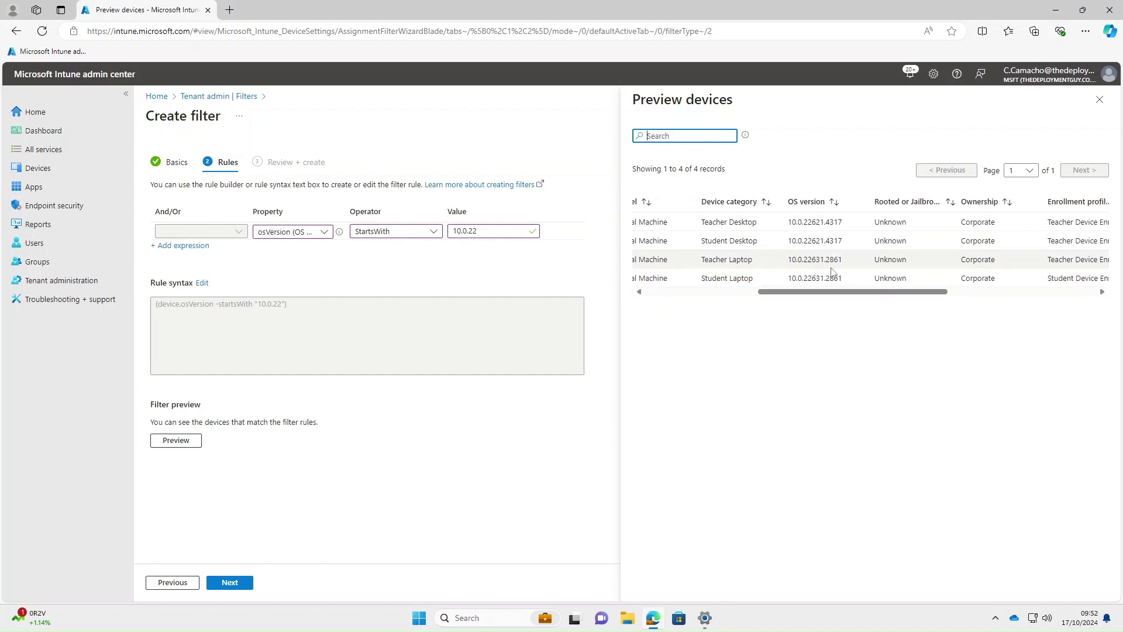
left_click(230, 583)
left_click(231, 584)
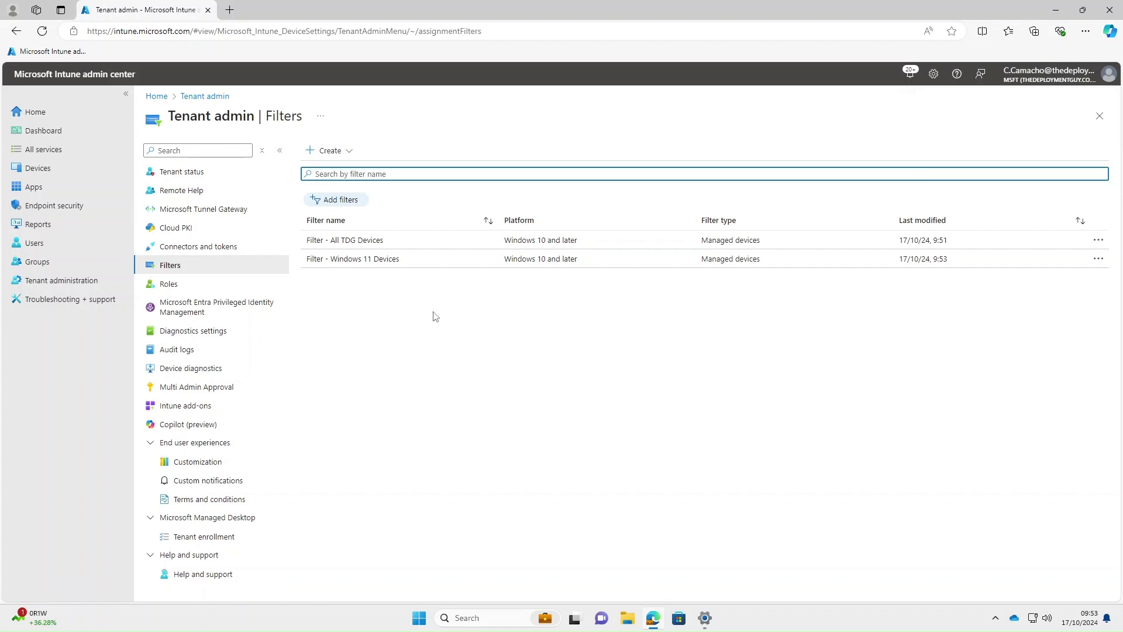
Start managed-devices filter 'Filter - Microsoft Devices' for Windows 10 and later
left_click(350, 155)
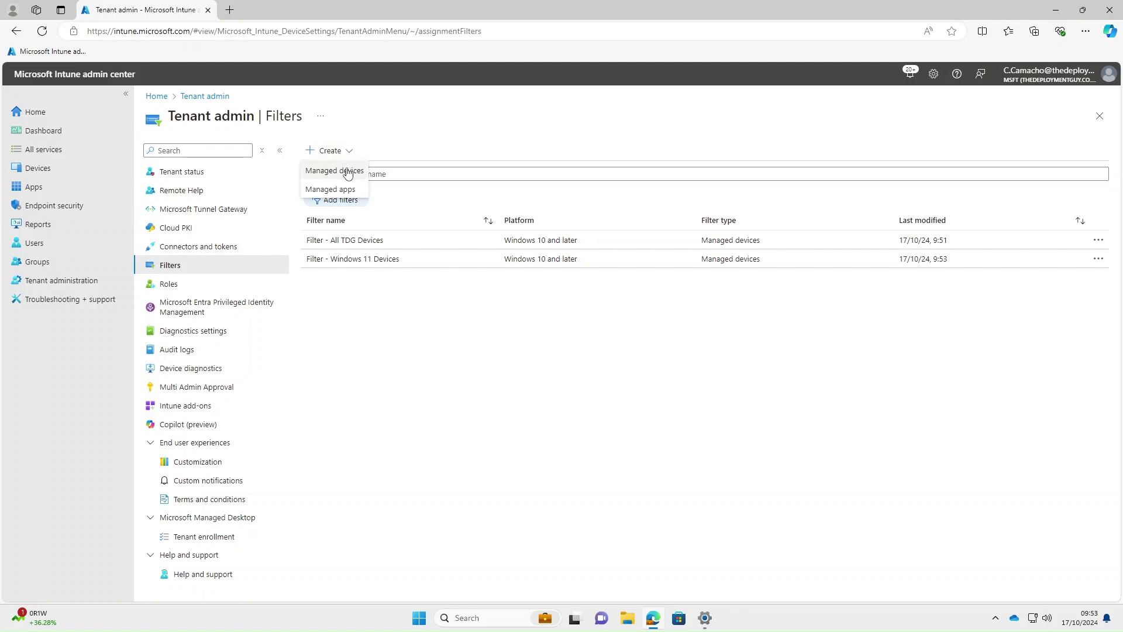
left_click(342, 172)
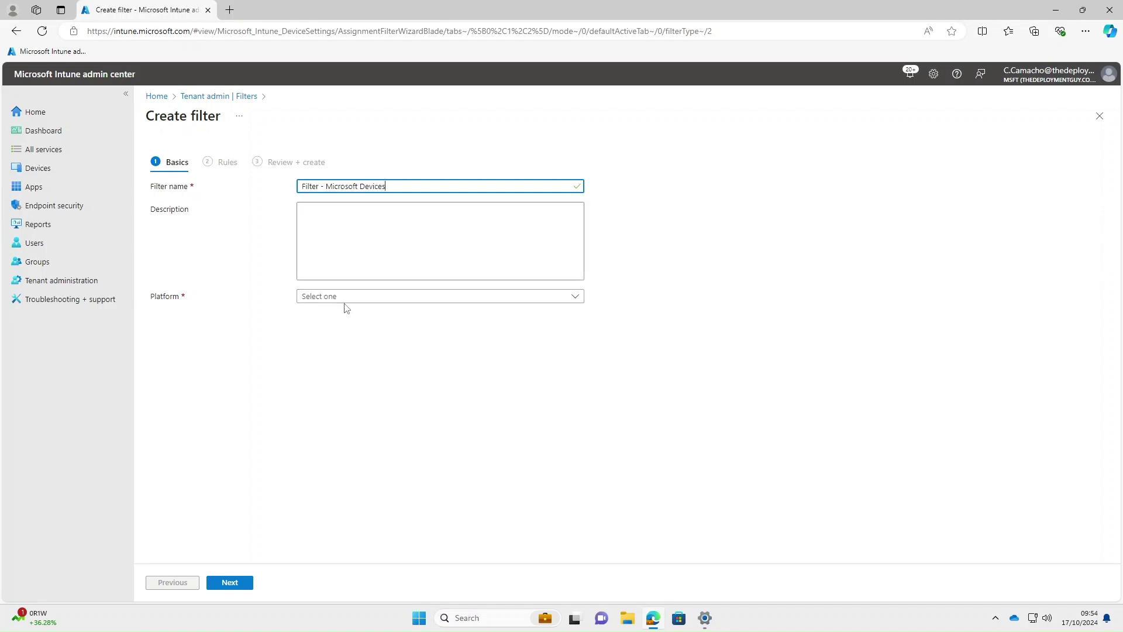
left_click(391, 296)
left_click(349, 332)
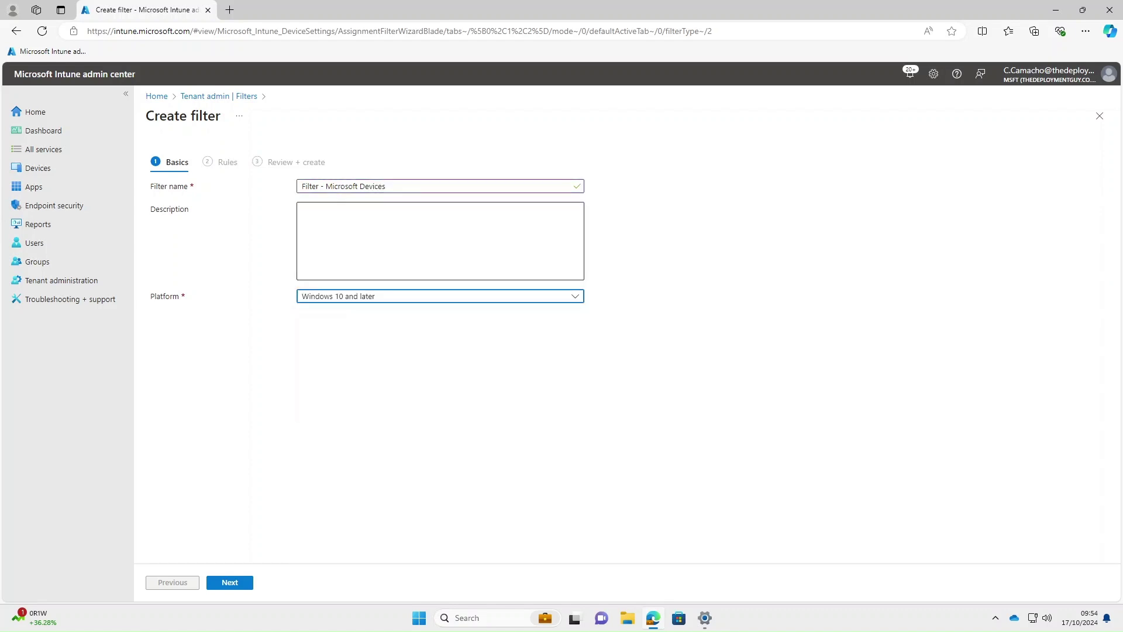
left_click(242, 585)
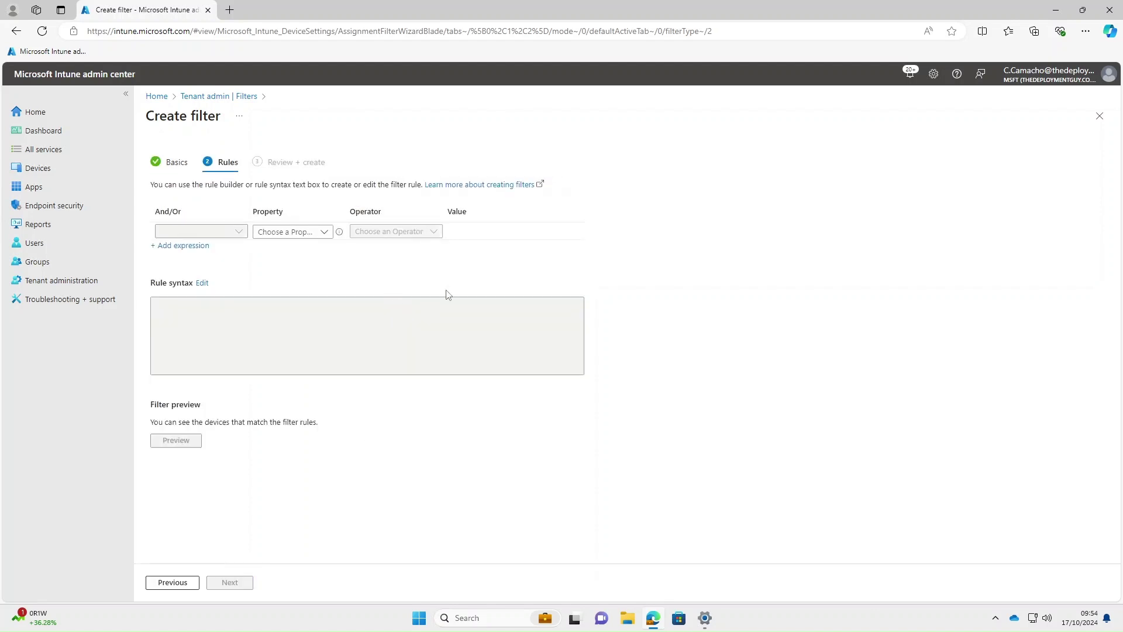
Set the rule manufacturer StartsWith 'Microsoft' and preview its four matching devices
left_click(322, 233)
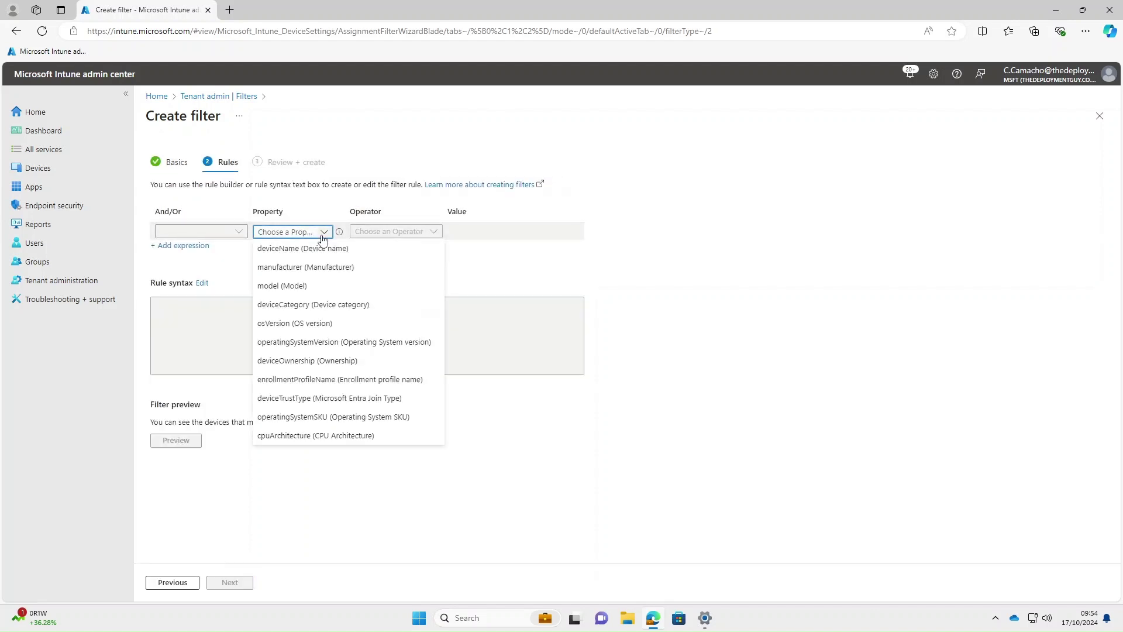
left_click(296, 266)
left_click(406, 234)
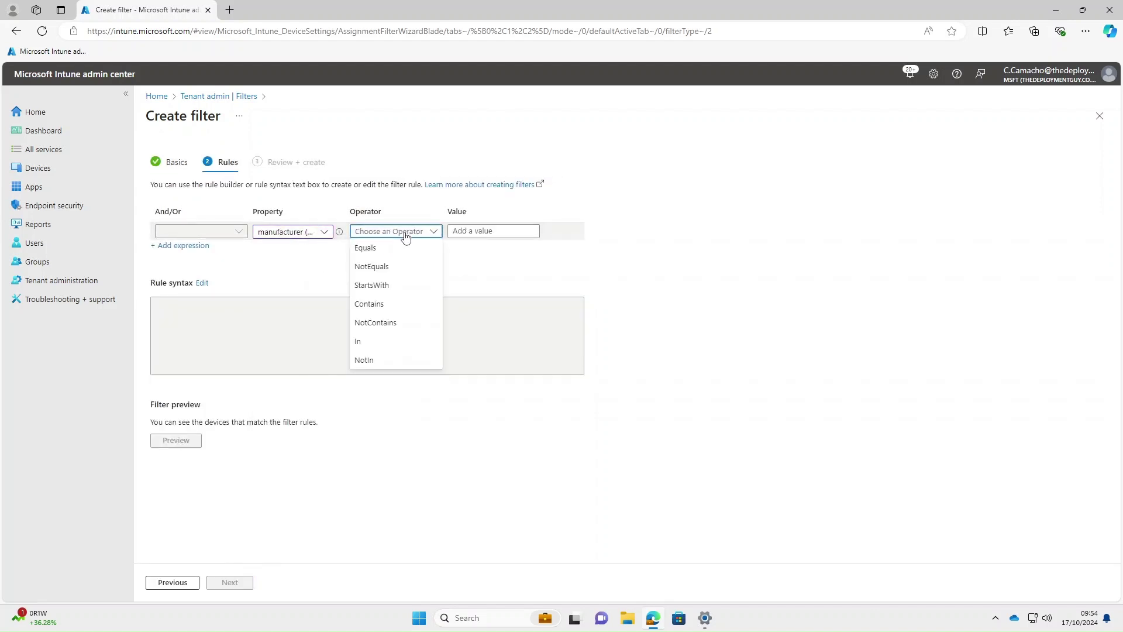
left_click(371, 248)
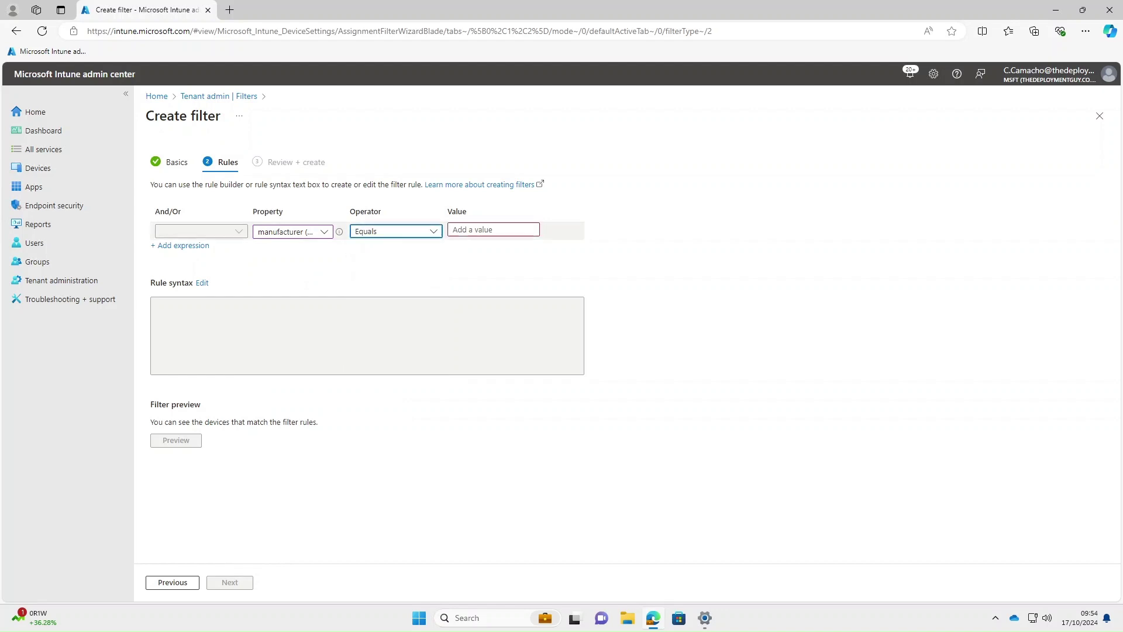
left_click(431, 231)
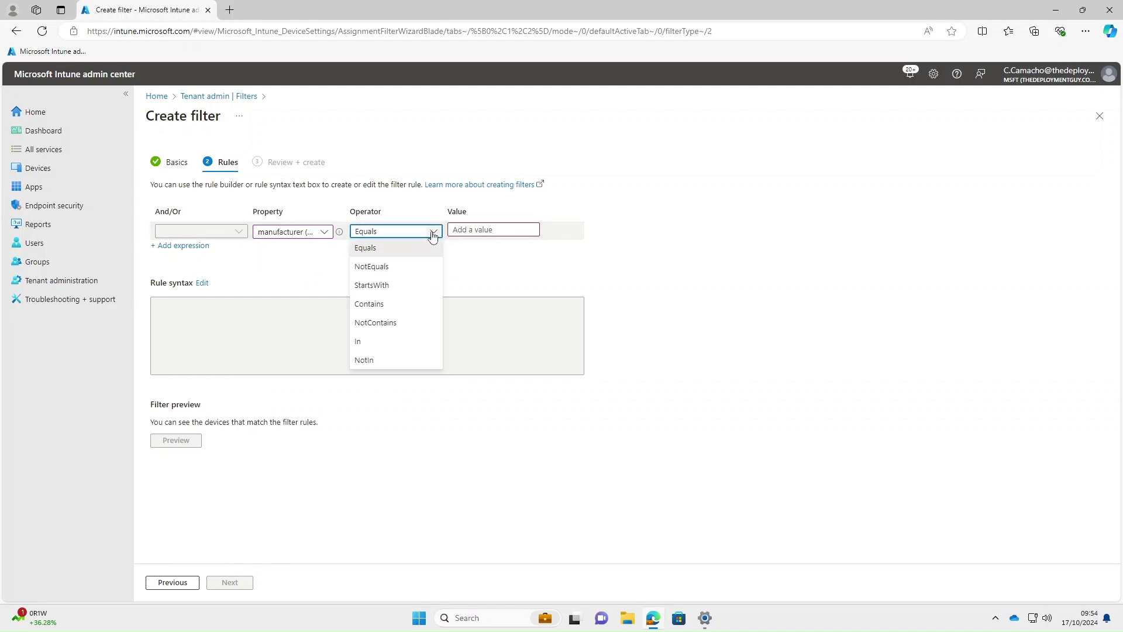
left_click(370, 285)
left_click(462, 232)
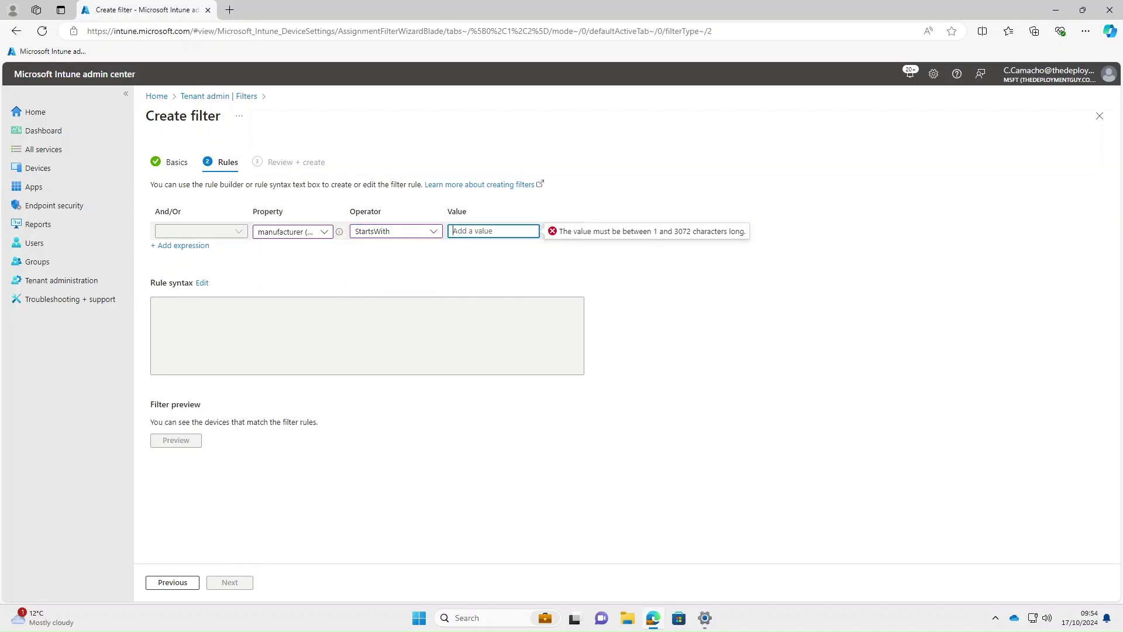
type("Microsoft")
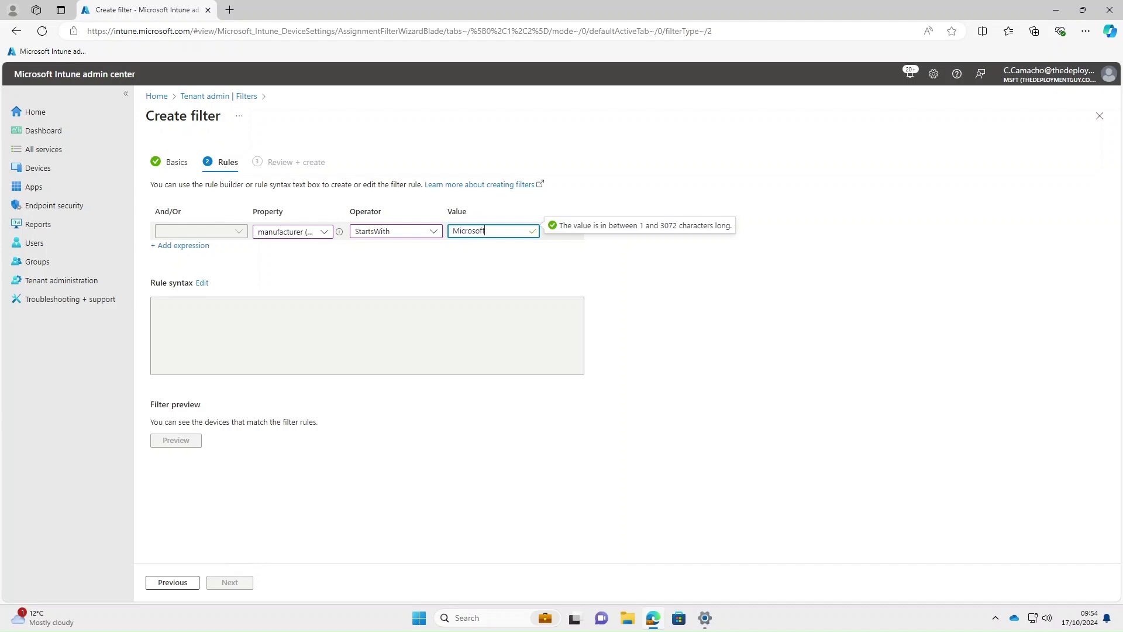
left_click(449, 265)
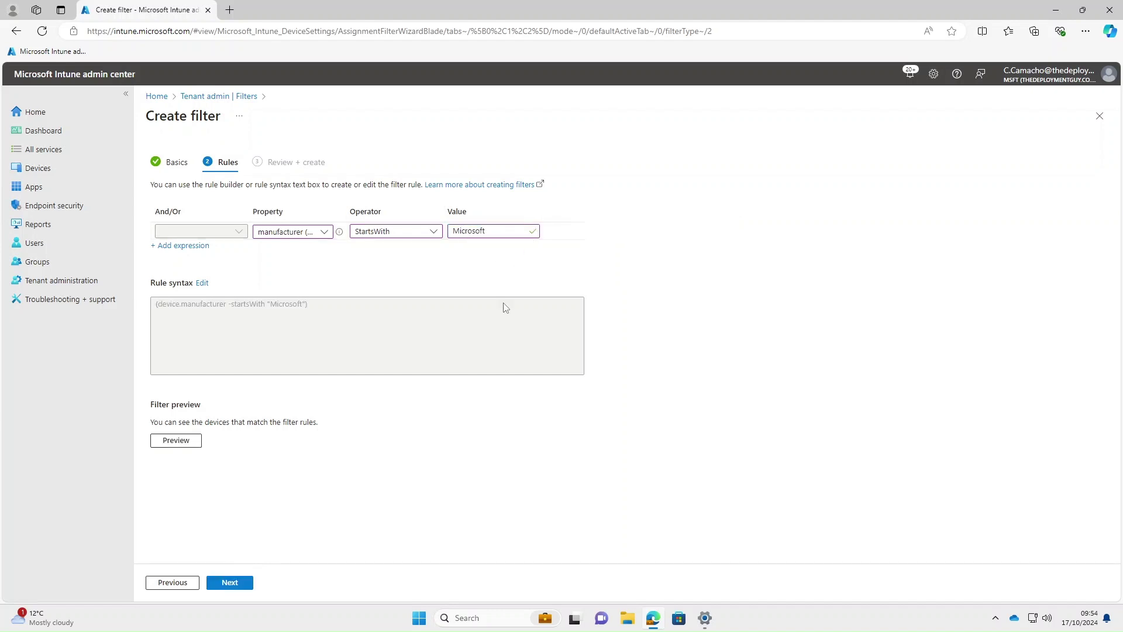
left_click(191, 445)
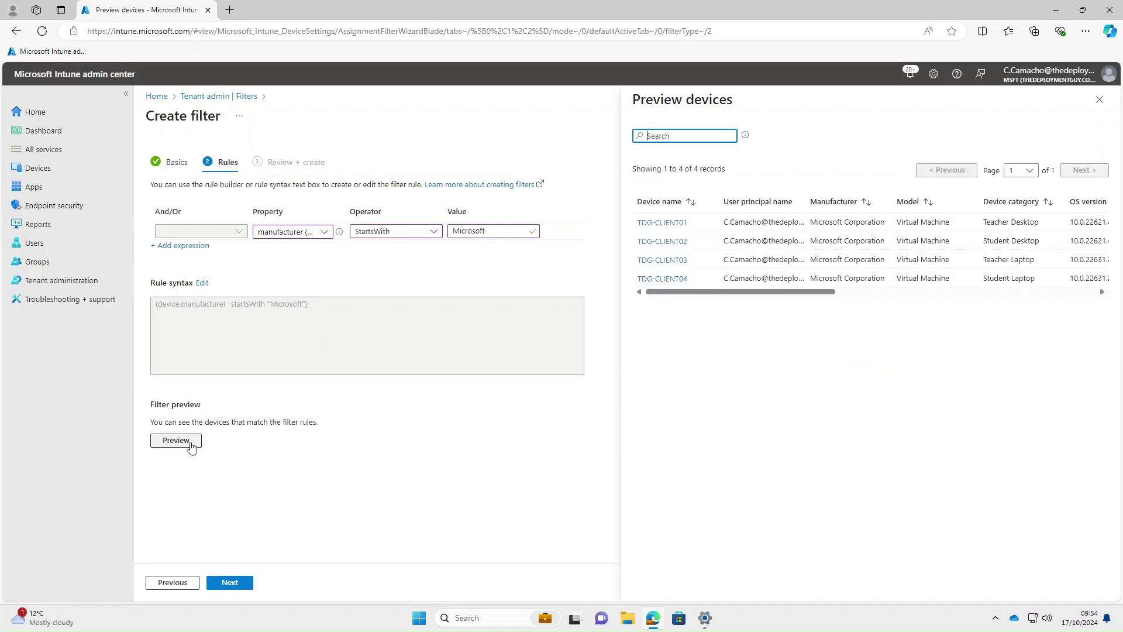
Review and create 'Filter - Microsoft Devices', making three filters in the list
left_click_drag(778, 293, 805, 296)
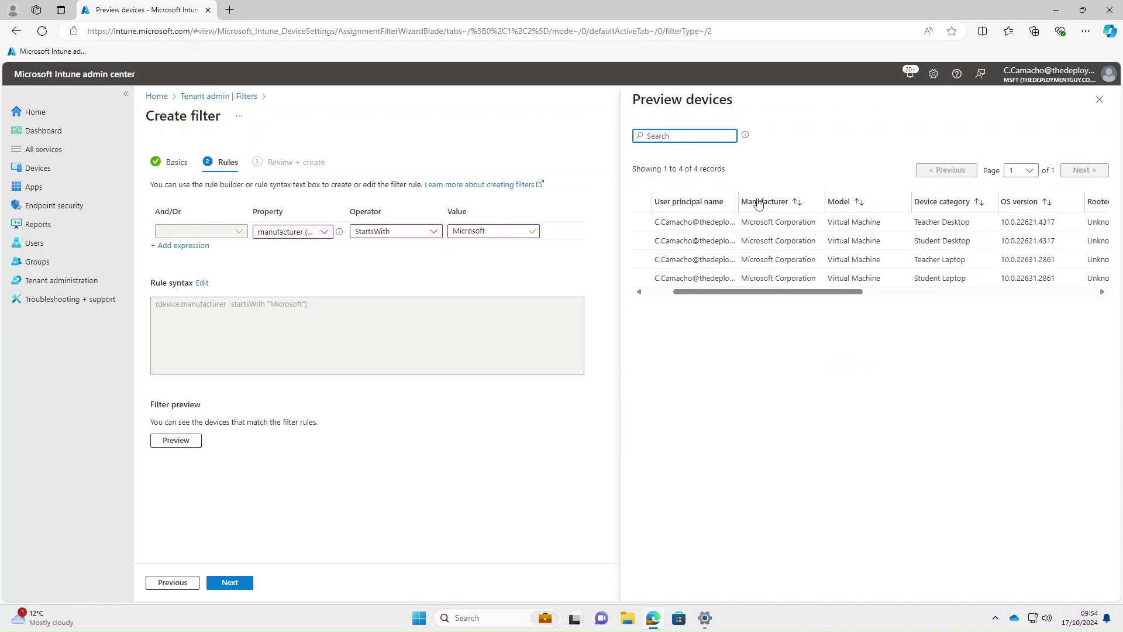
left_click(232, 585)
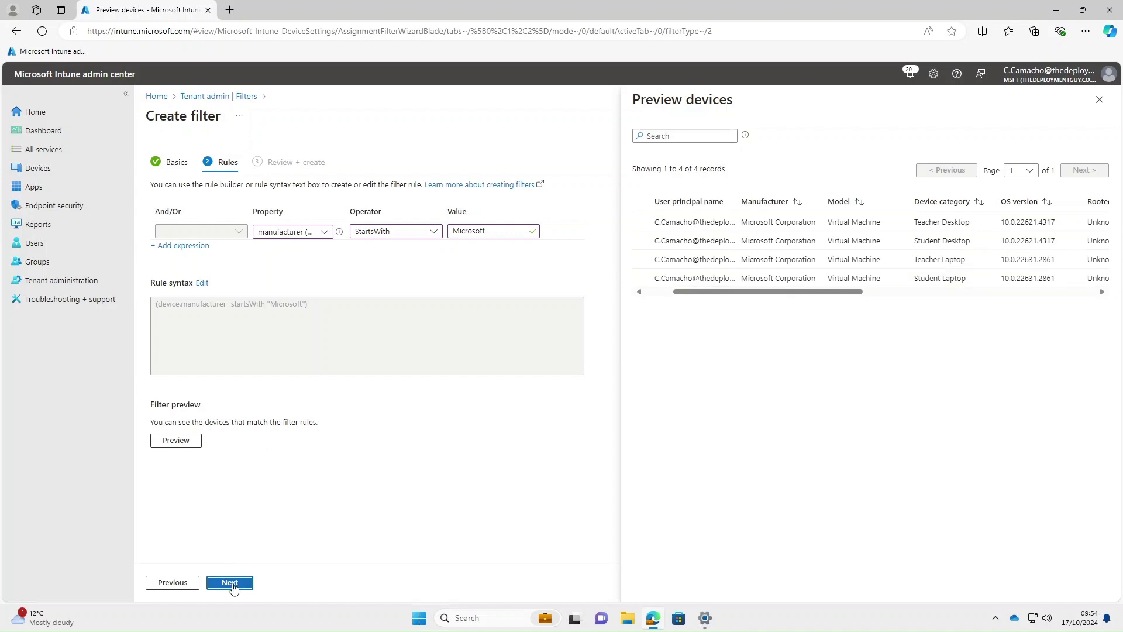
left_click(231, 582)
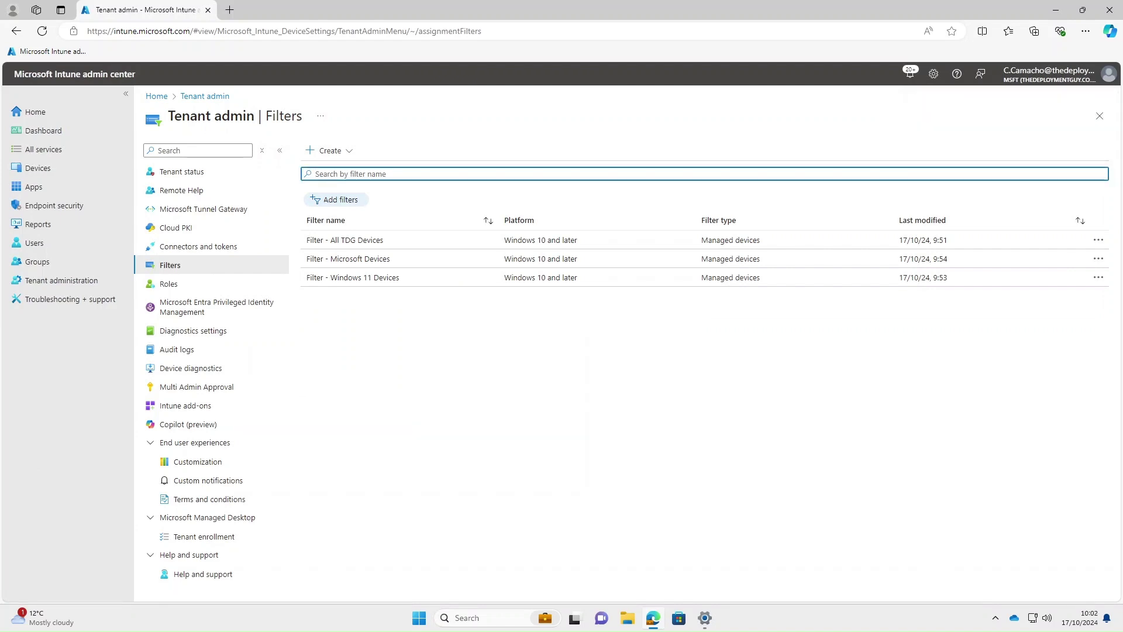
Start managed-devices filter 'Filter - Virtual Machines' on Windows 10 and later and reach its rule properties
left_click(353, 152)
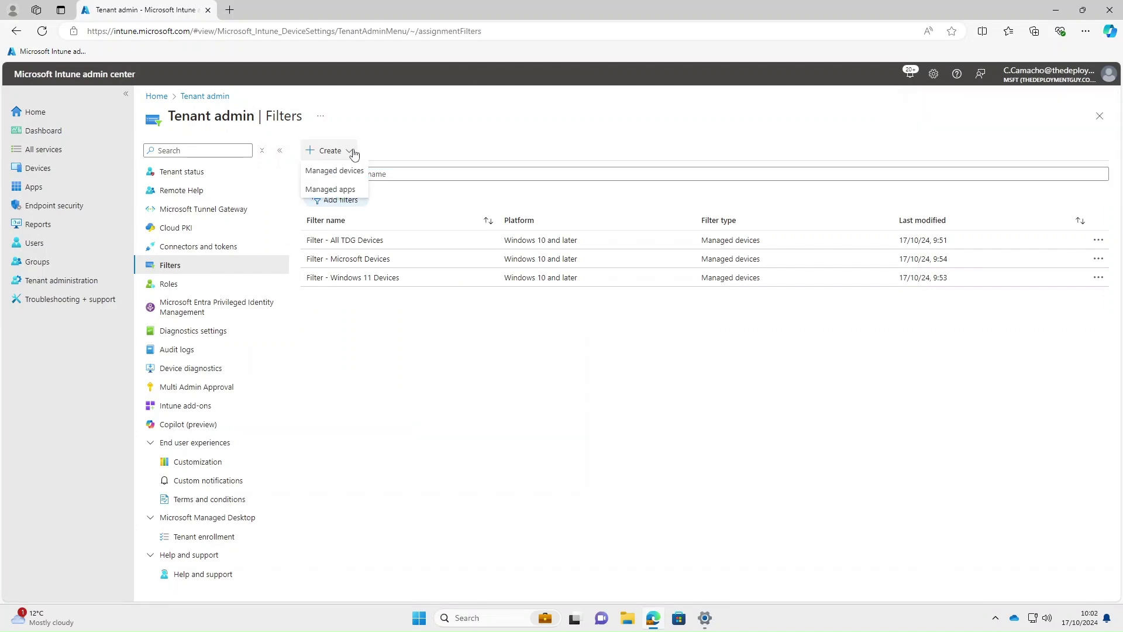
left_click(331, 170)
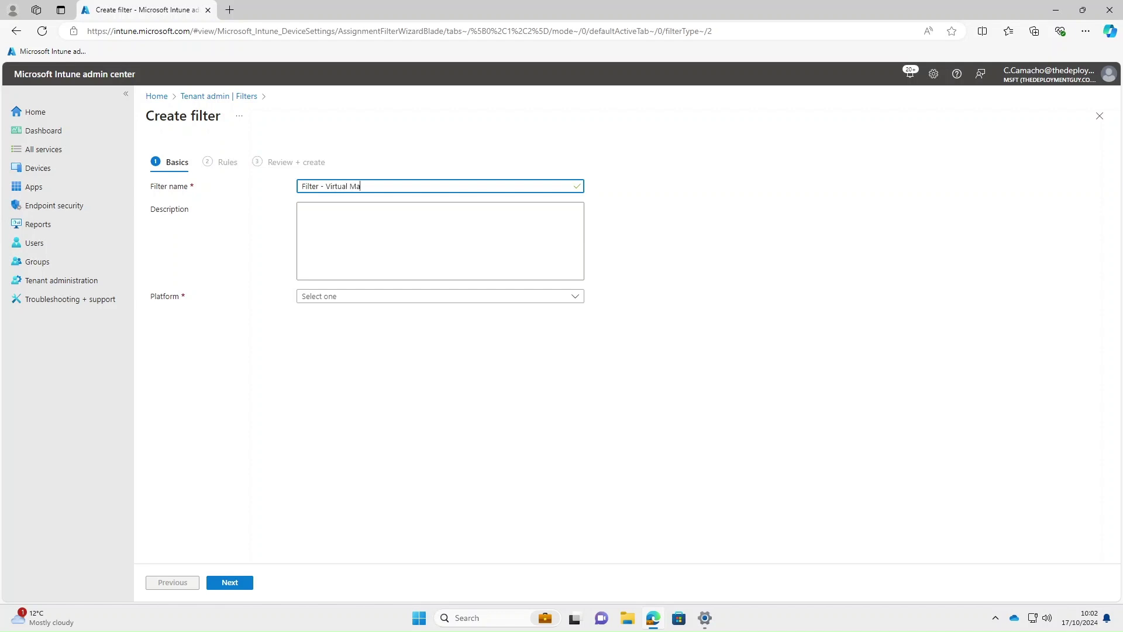
left_click(349, 342)
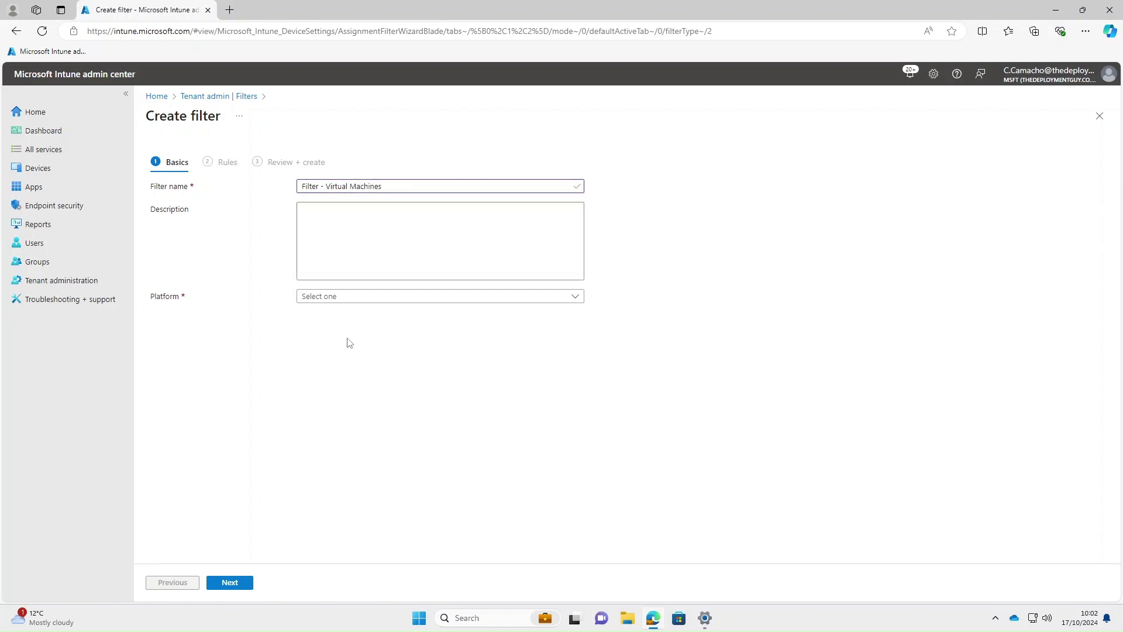
left_click(342, 298)
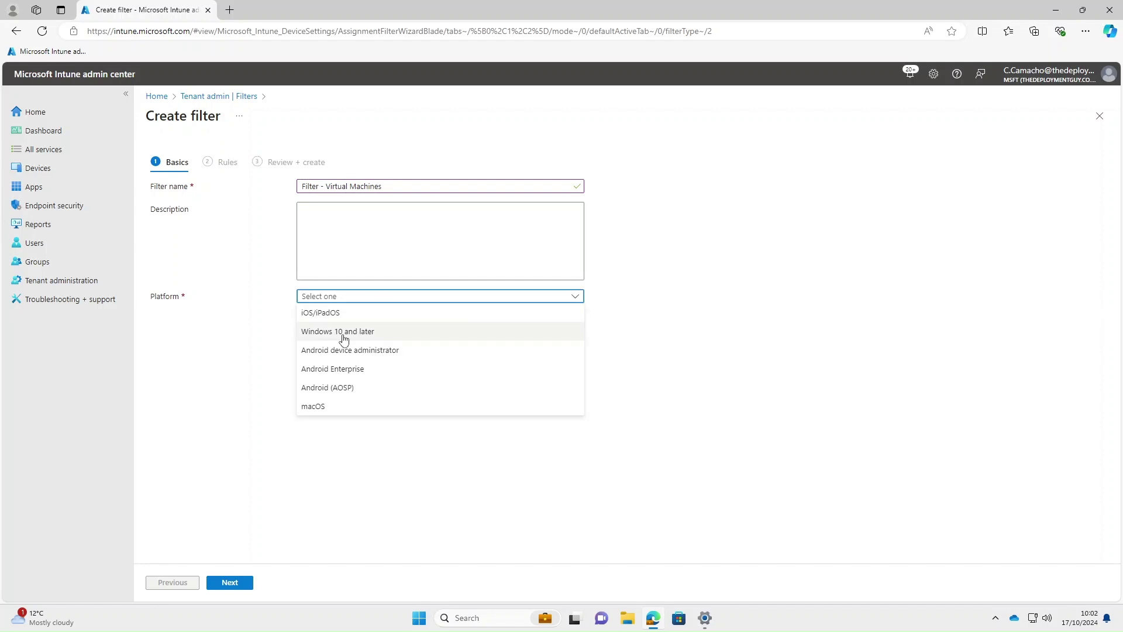
left_click(363, 328)
left_click(228, 583)
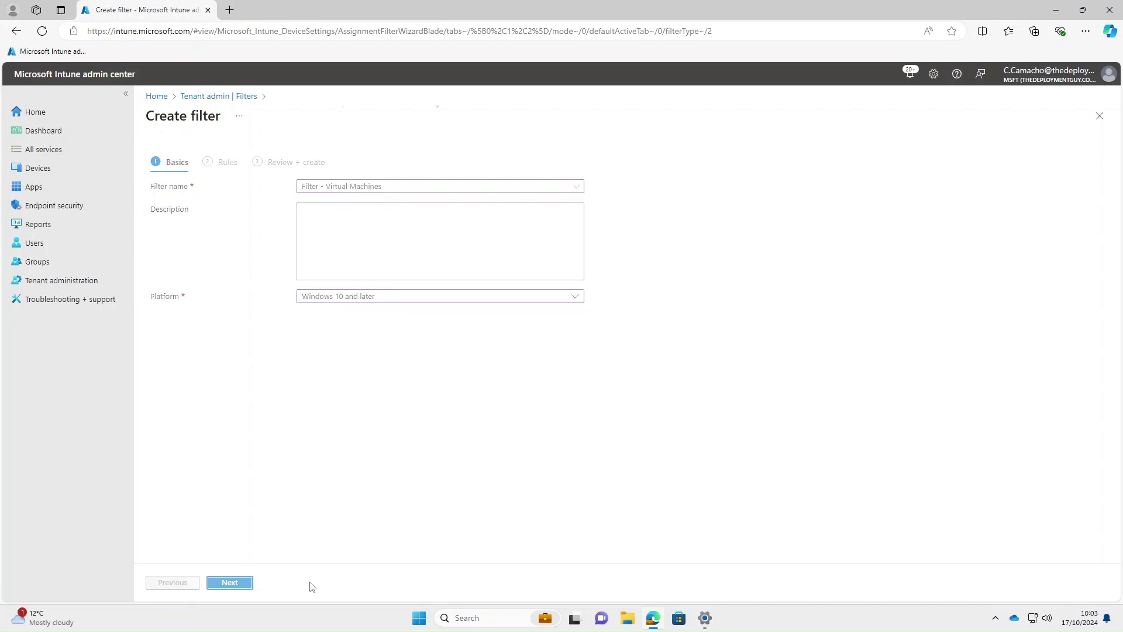
left_click(314, 231)
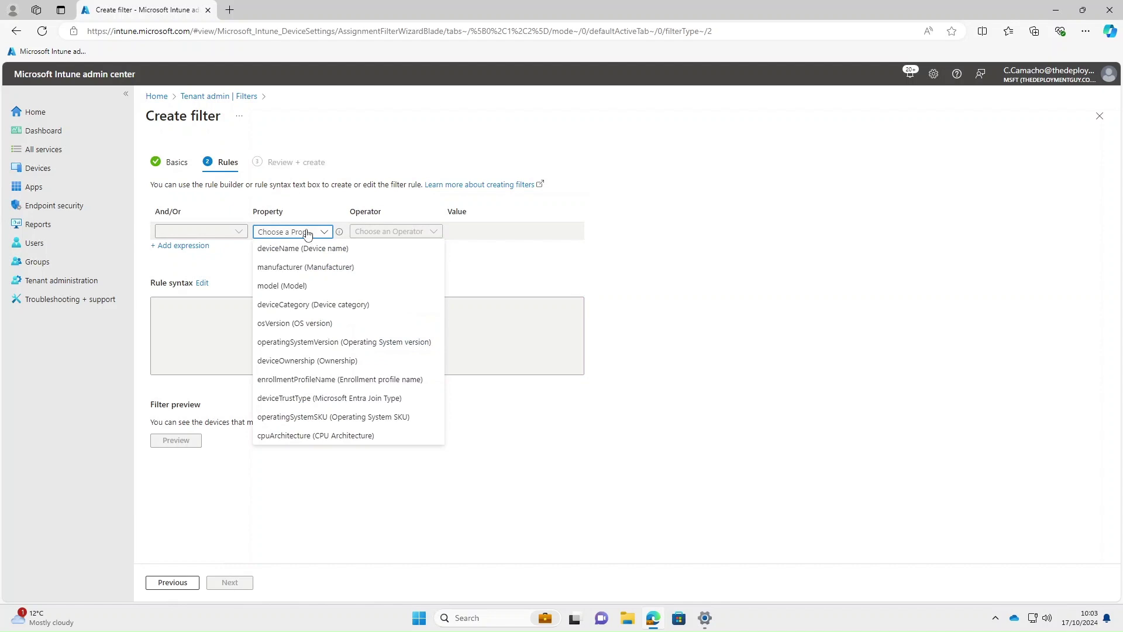
Set the rule model StartsWith 'Virtual' and preview the matching devices
left_click(284, 287)
left_click(433, 231)
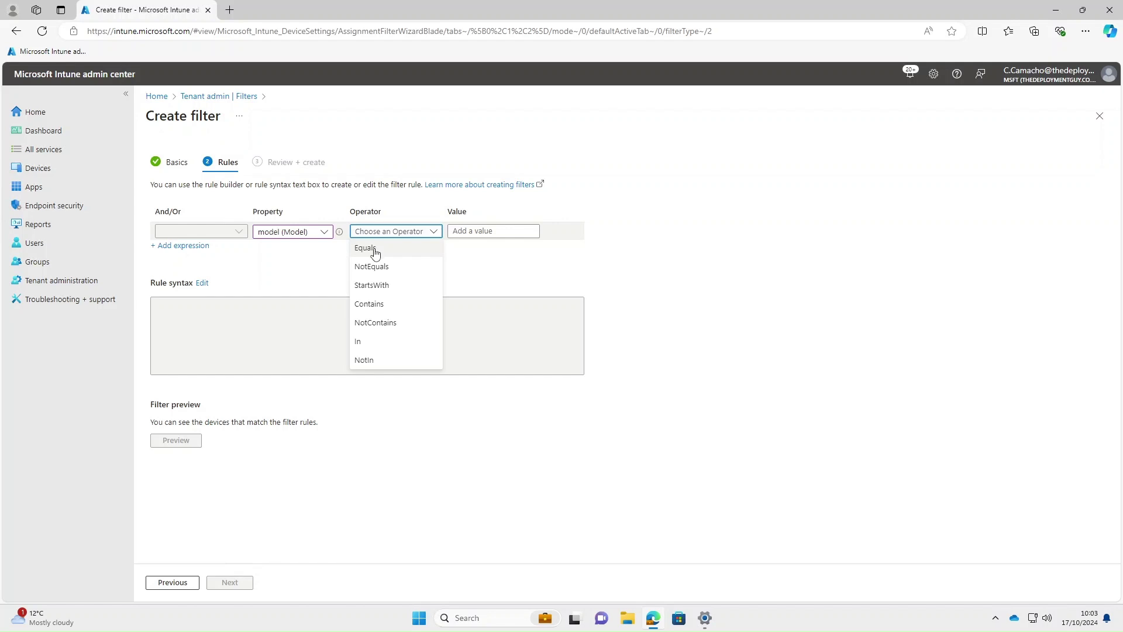
left_click(383, 286)
left_click(493, 231)
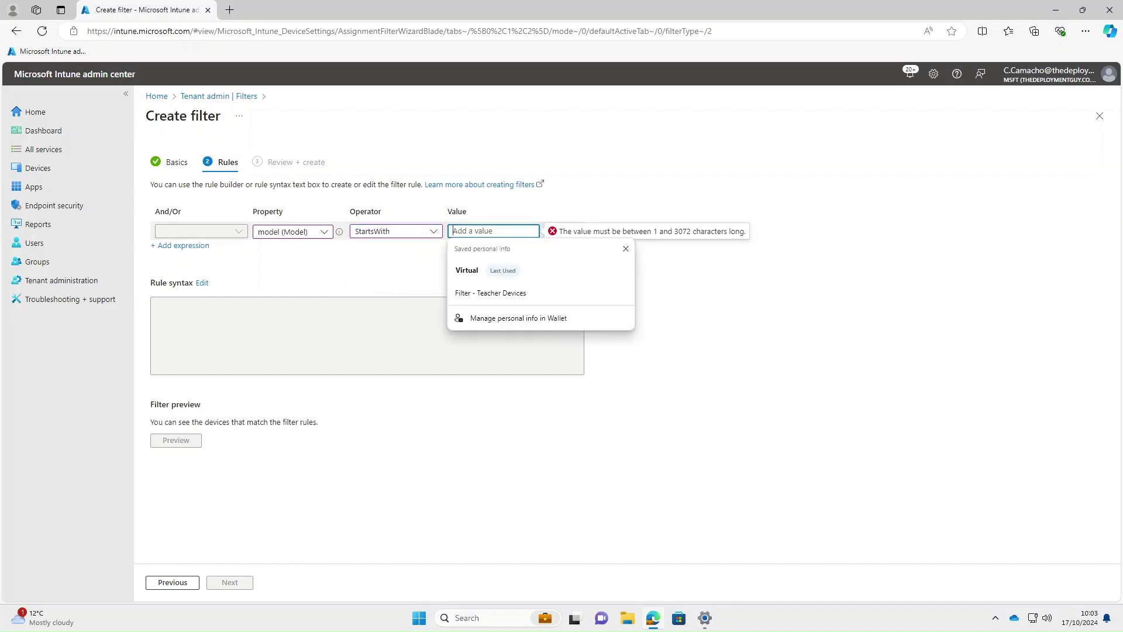
type("Virtual")
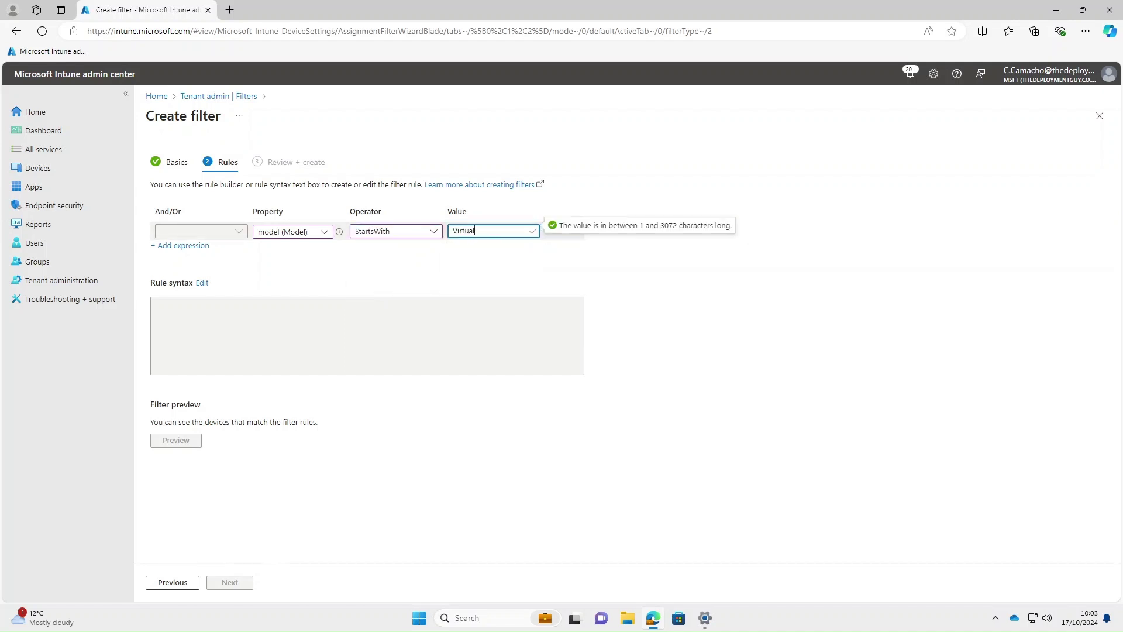
left_click(510, 265)
left_click(175, 446)
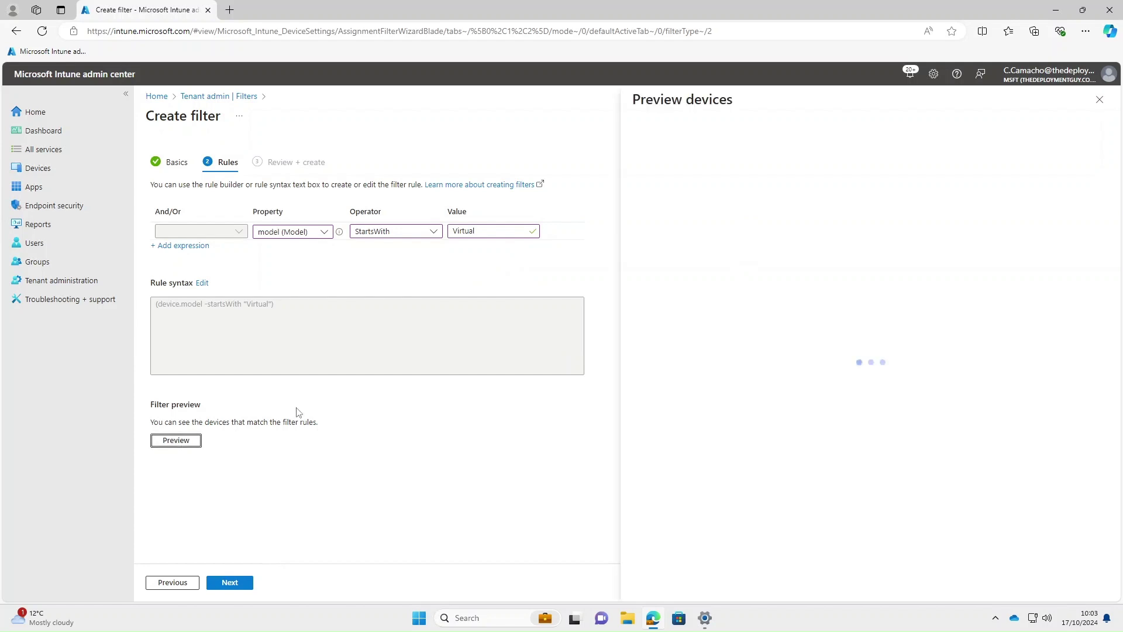
Review and create 'Filter - Virtual Machines', making four filters in the list
left_click_drag(785, 294, 821, 292)
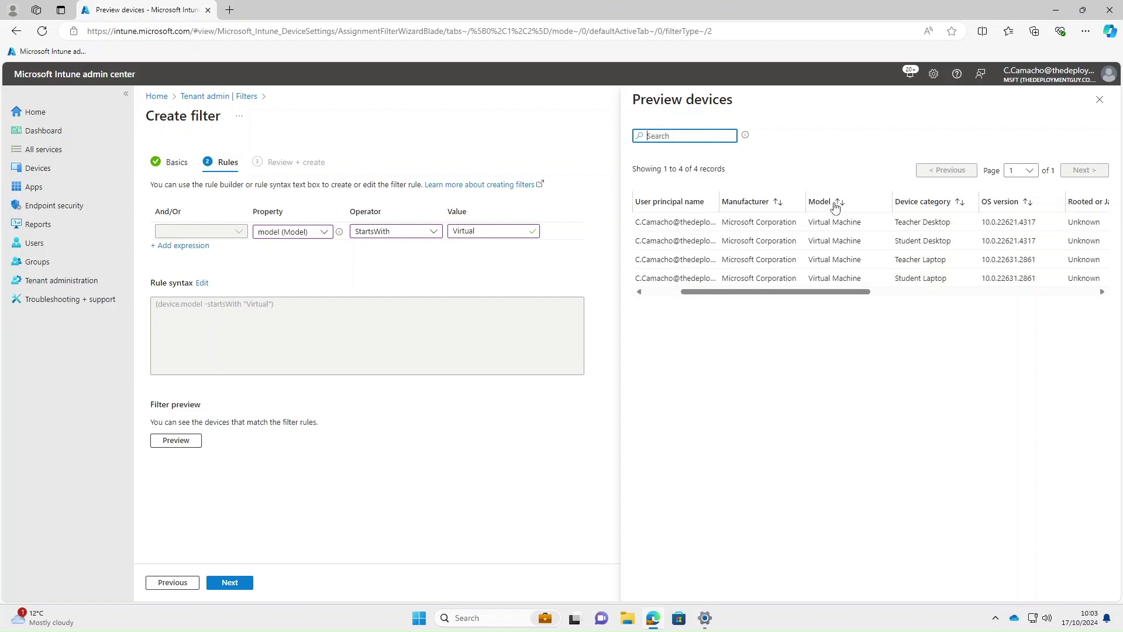
left_click(231, 584)
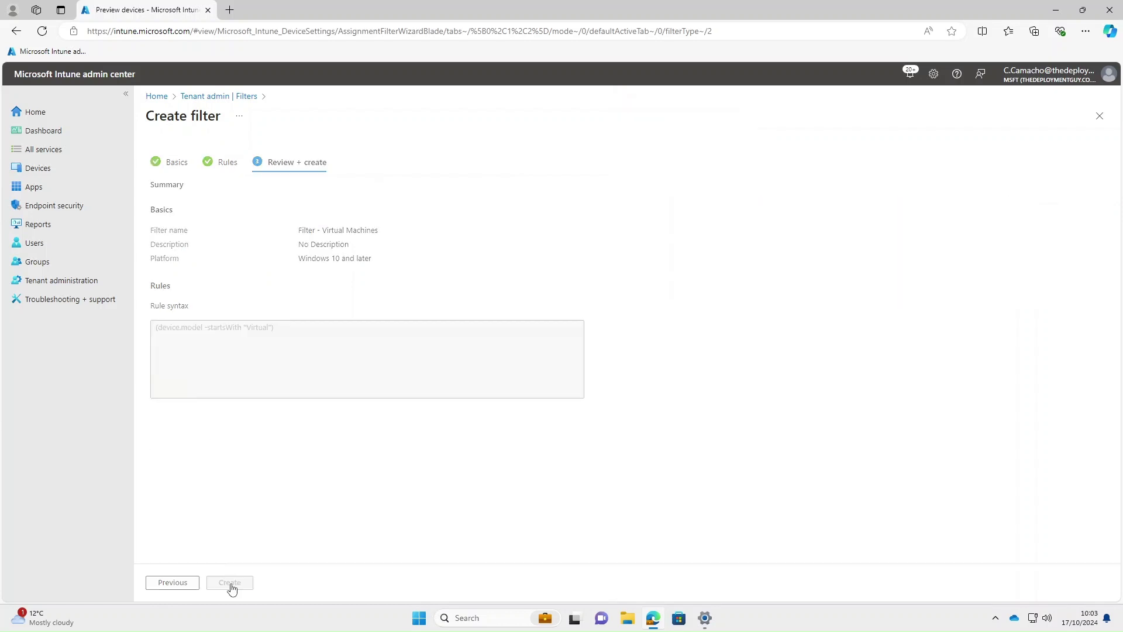
left_click(230, 583)
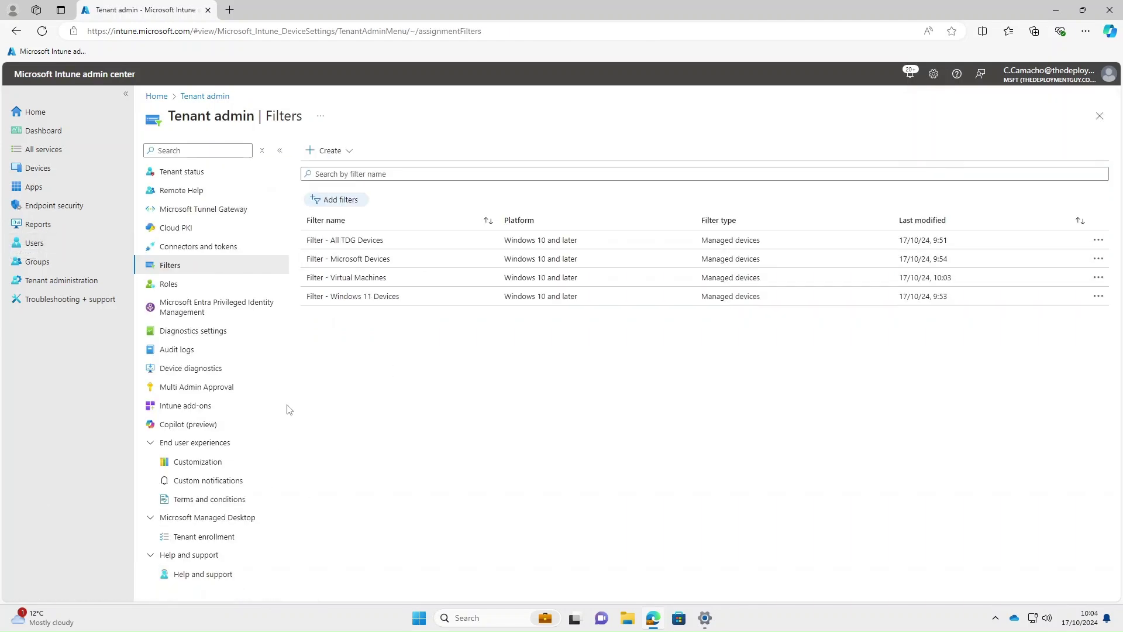
Check the four device categories under Devices, then return to Tenant administration > Filters
left_click(33, 173)
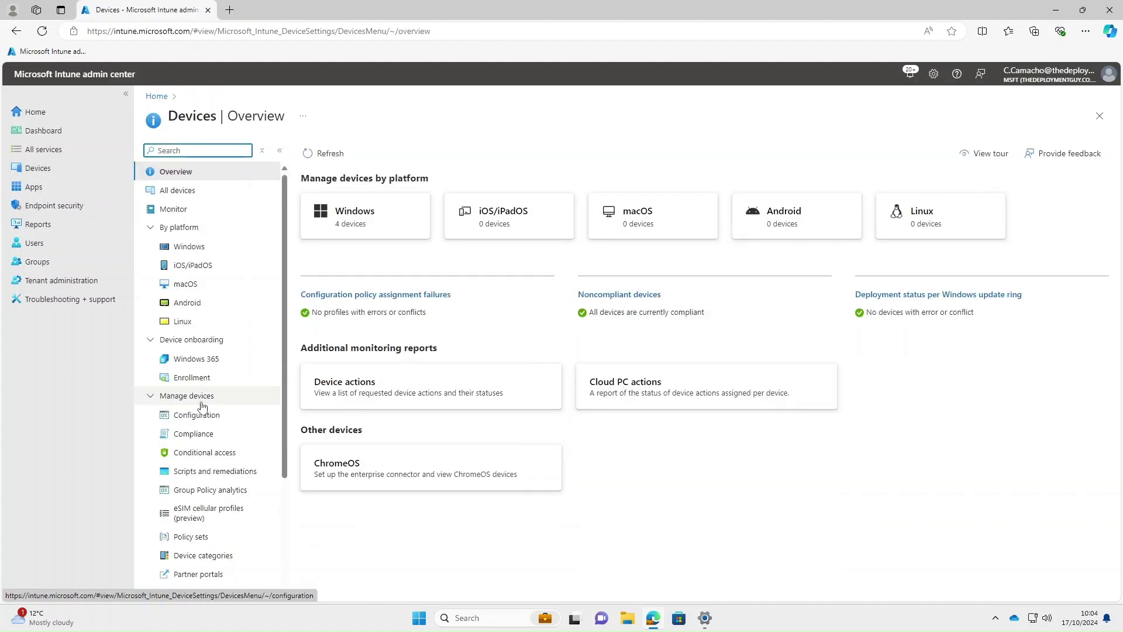
left_click(233, 555)
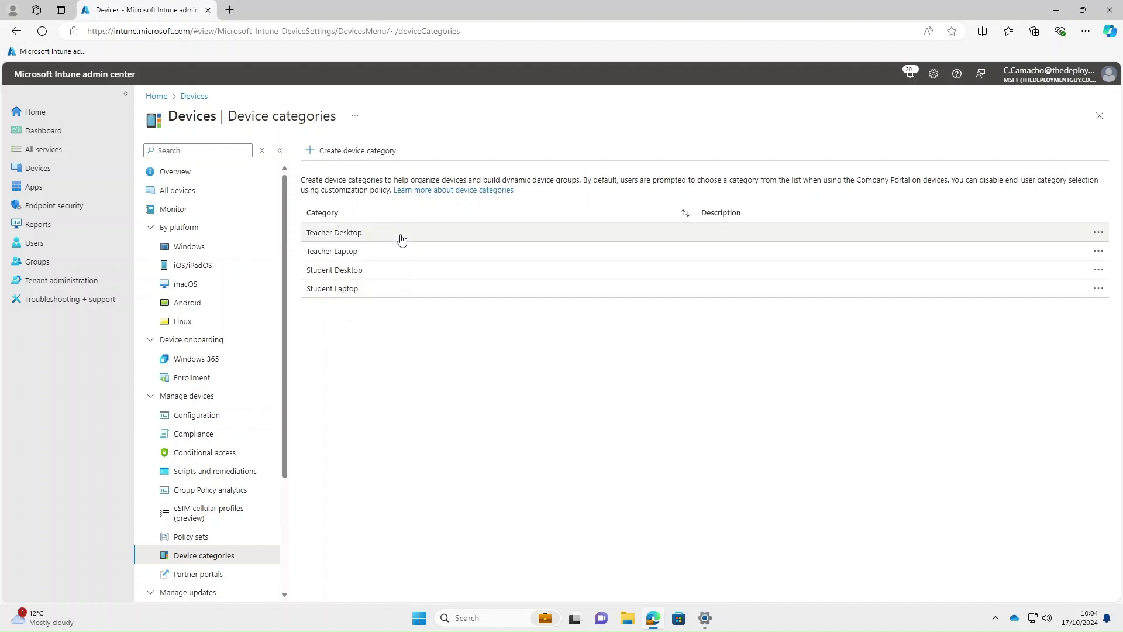
left_click(41, 281)
left_click(173, 267)
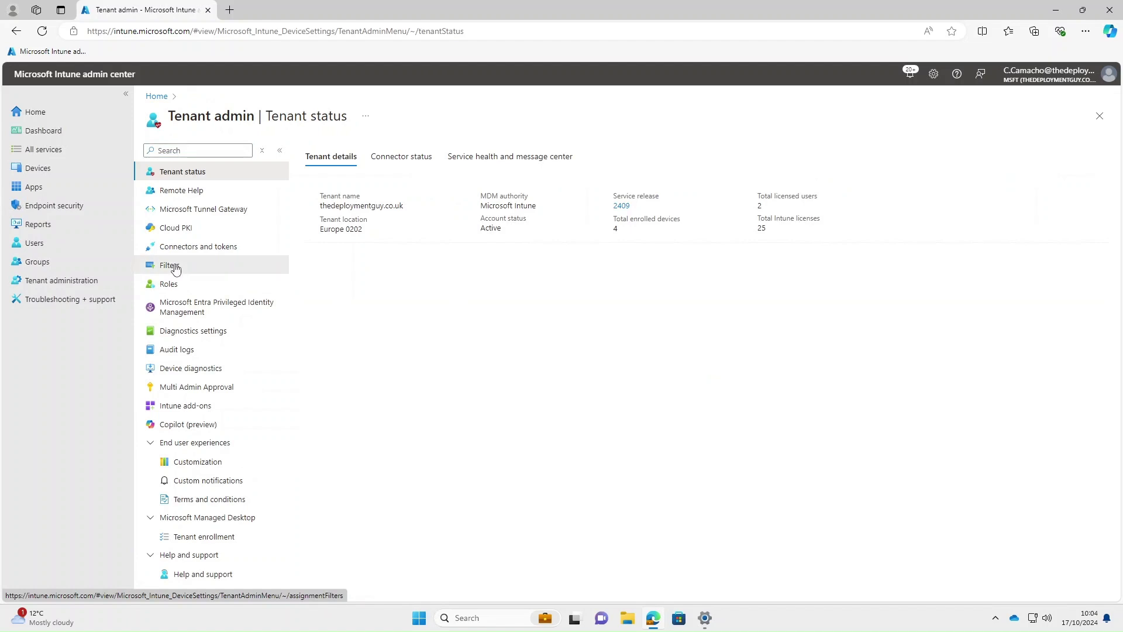
Start managed-devices filter 'Filter - Teacher Devices' for Windows 10 and later
left_click(331, 150)
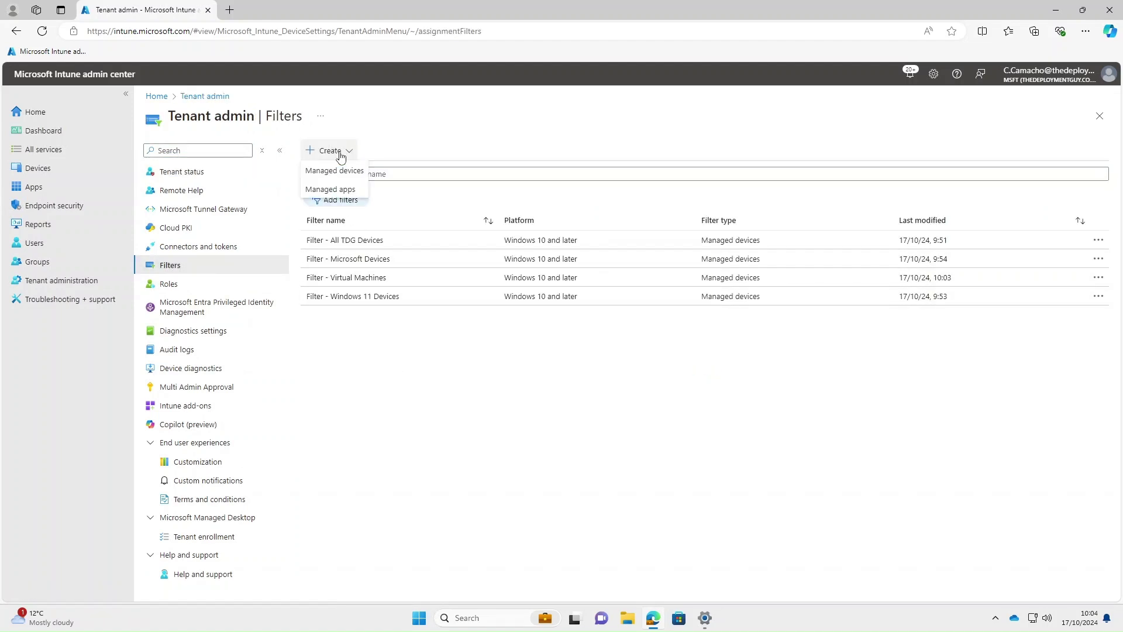
left_click(329, 172)
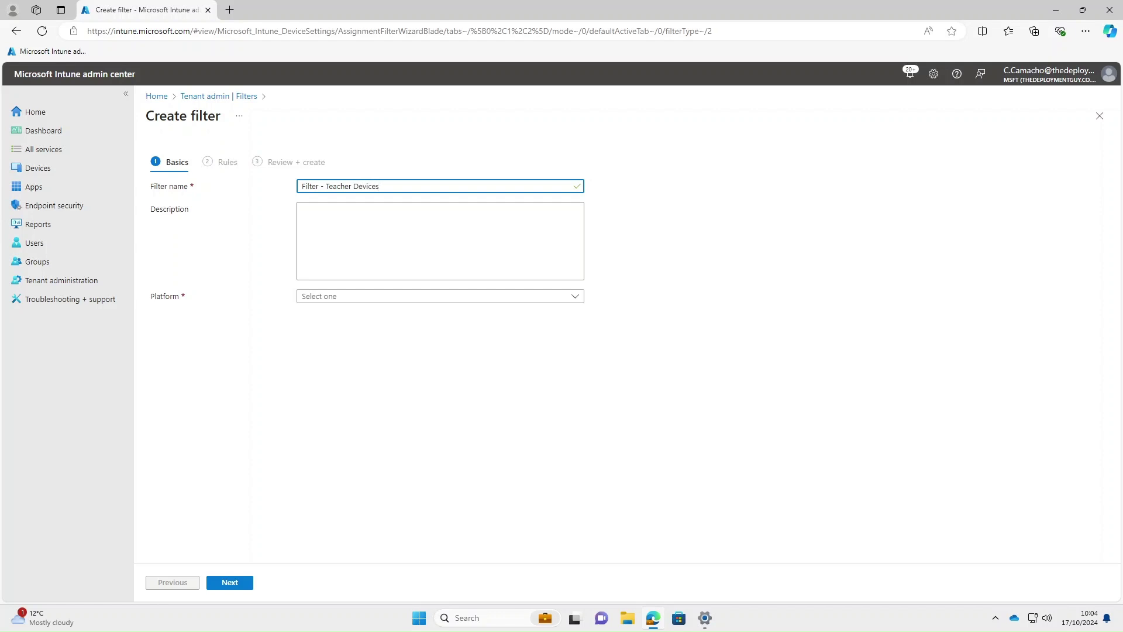
left_click(355, 297)
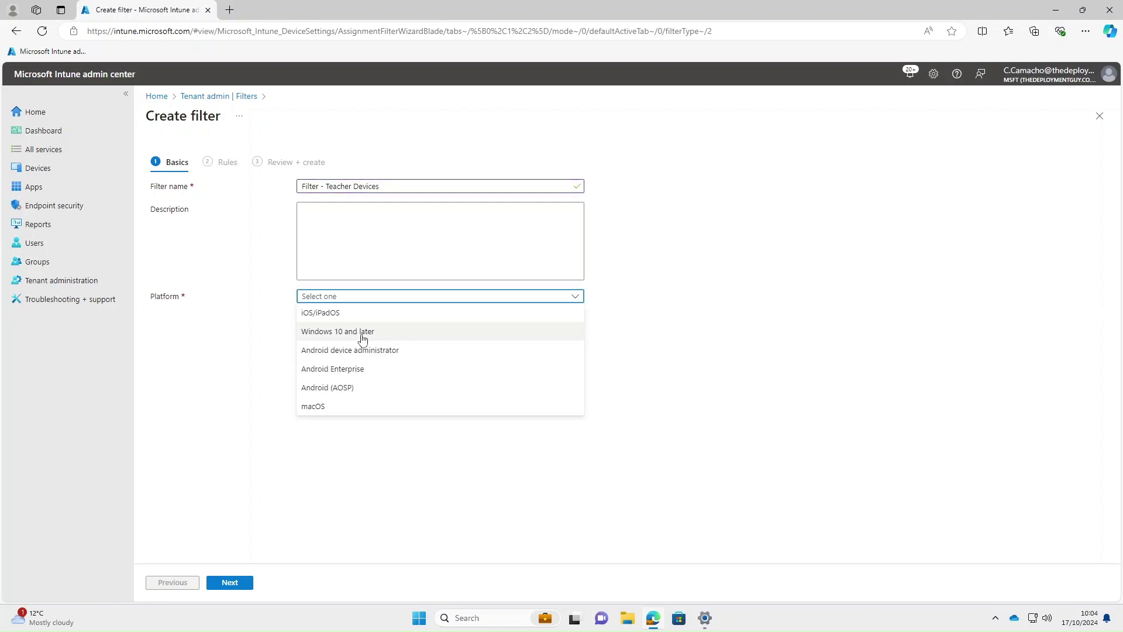
left_click(360, 328)
left_click(229, 583)
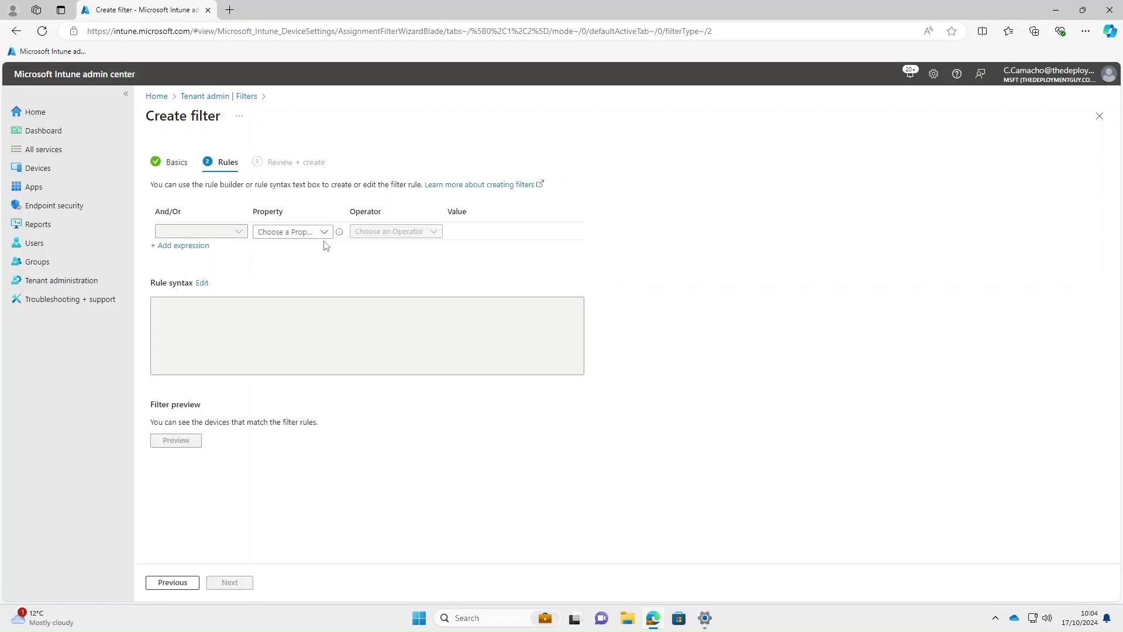
Set the rule deviceCategory StartsWith 'Teacher' and preview Teacher Desktop and Teacher Laptop
left_click(324, 233)
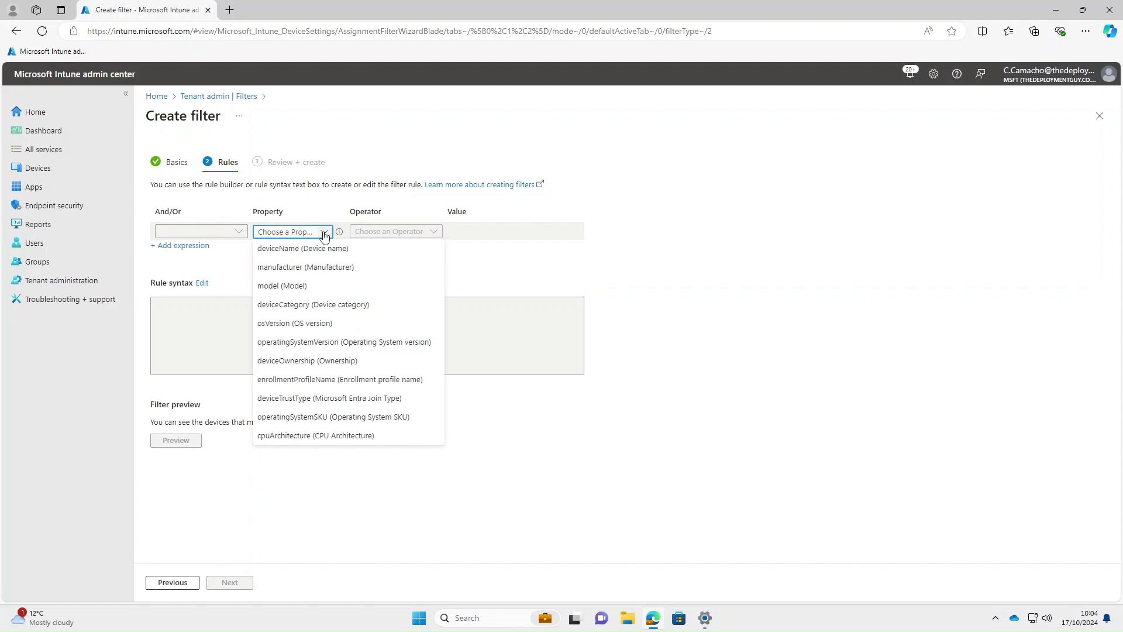
left_click(298, 305)
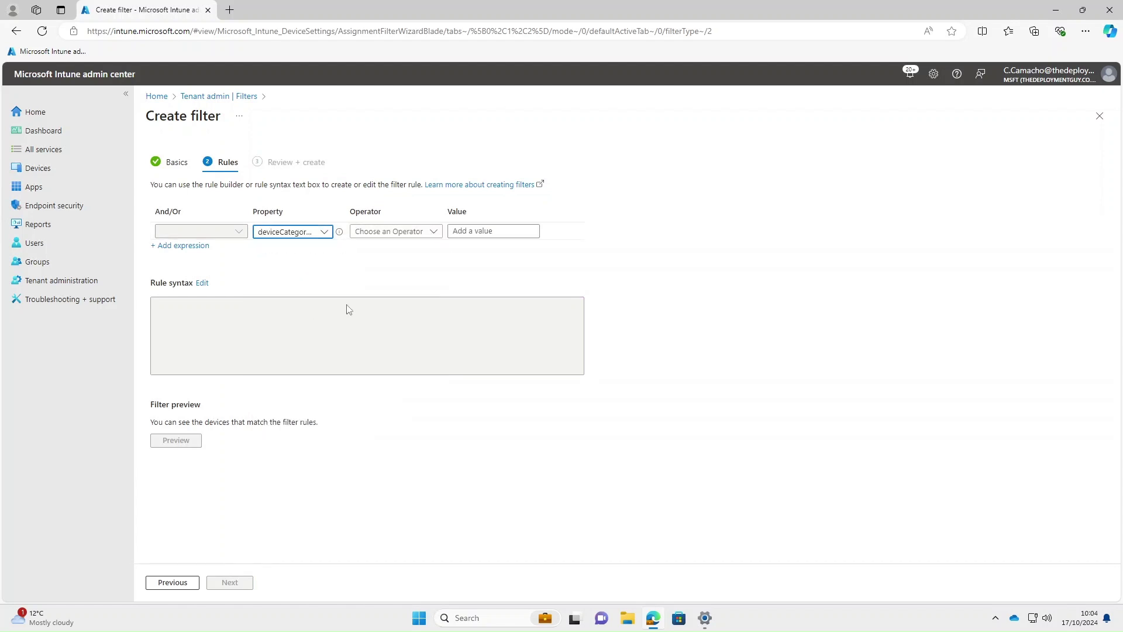
left_click(433, 231)
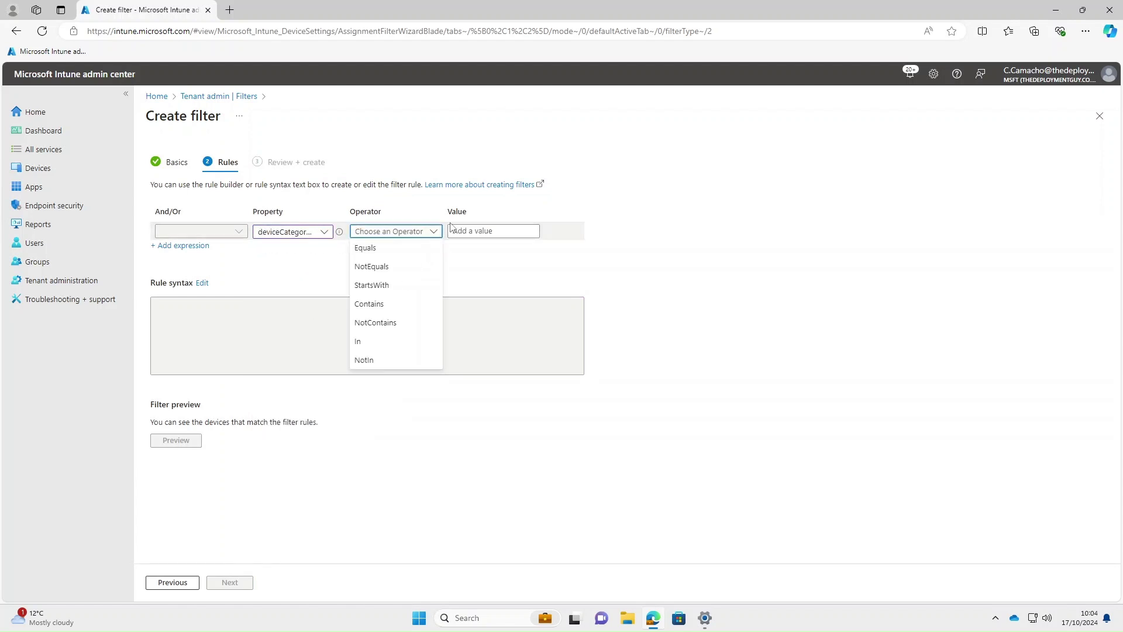
left_click(373, 286)
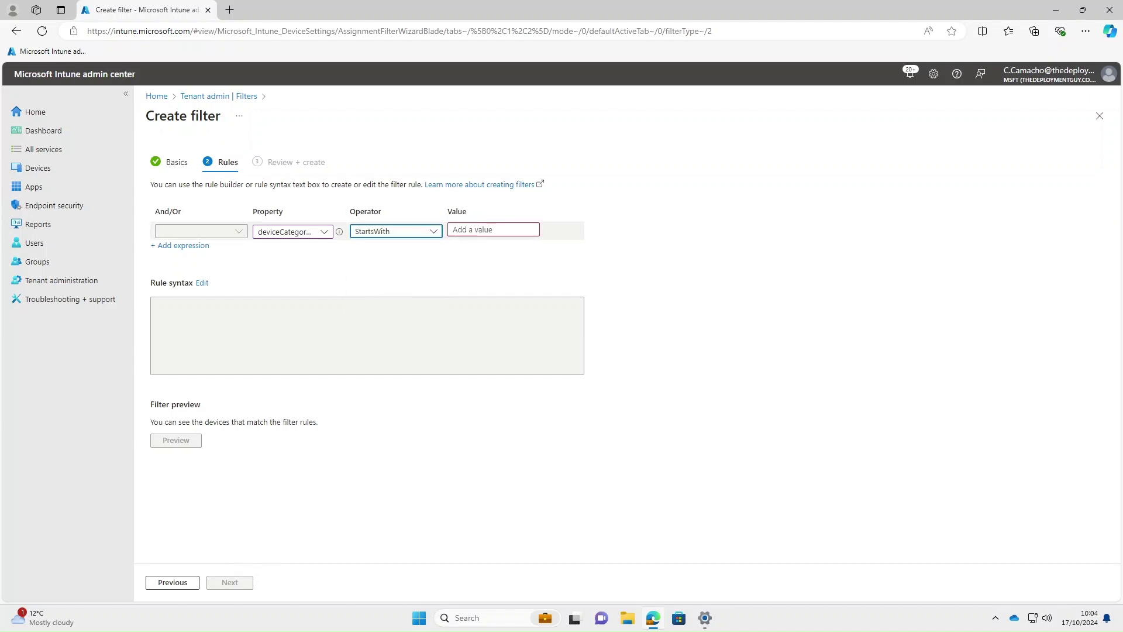
type("Teacher")
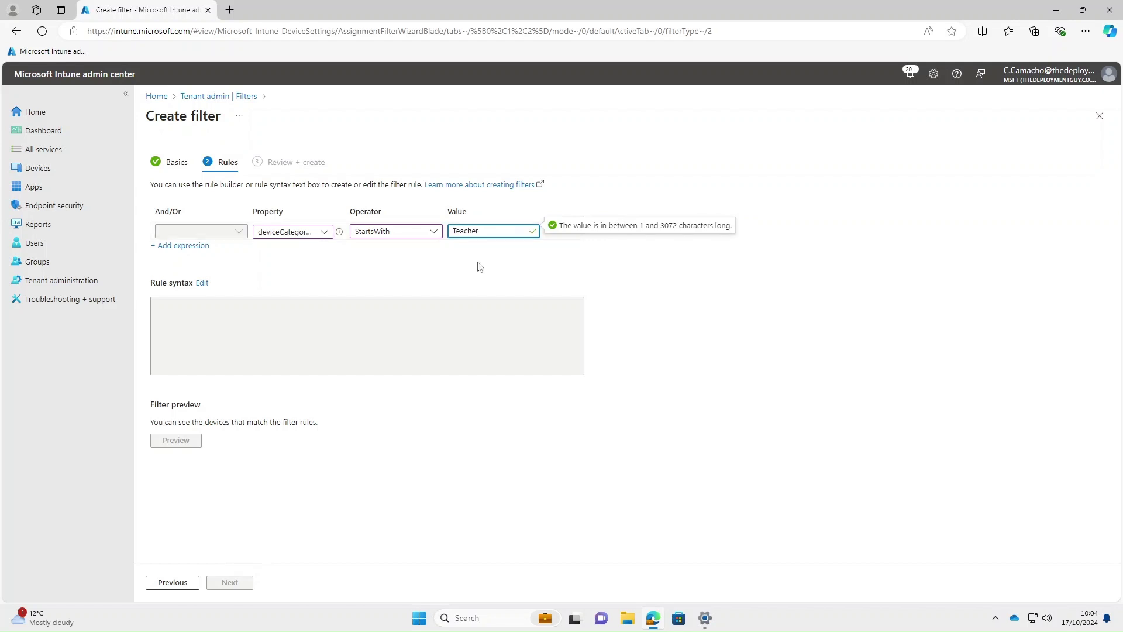
left_click(476, 263)
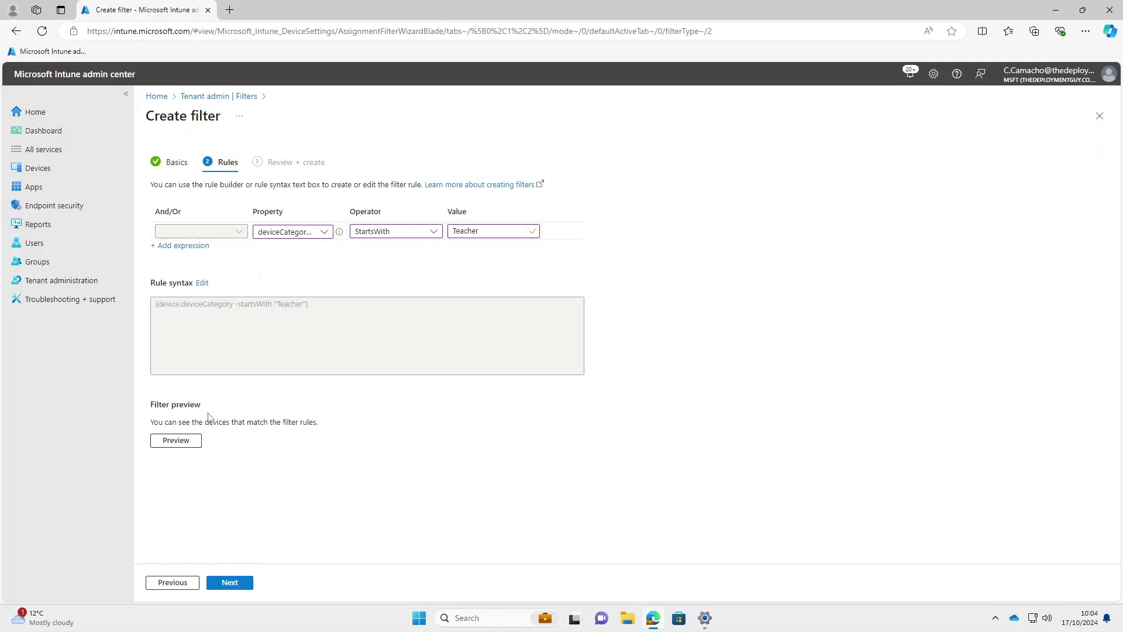
left_click(176, 444)
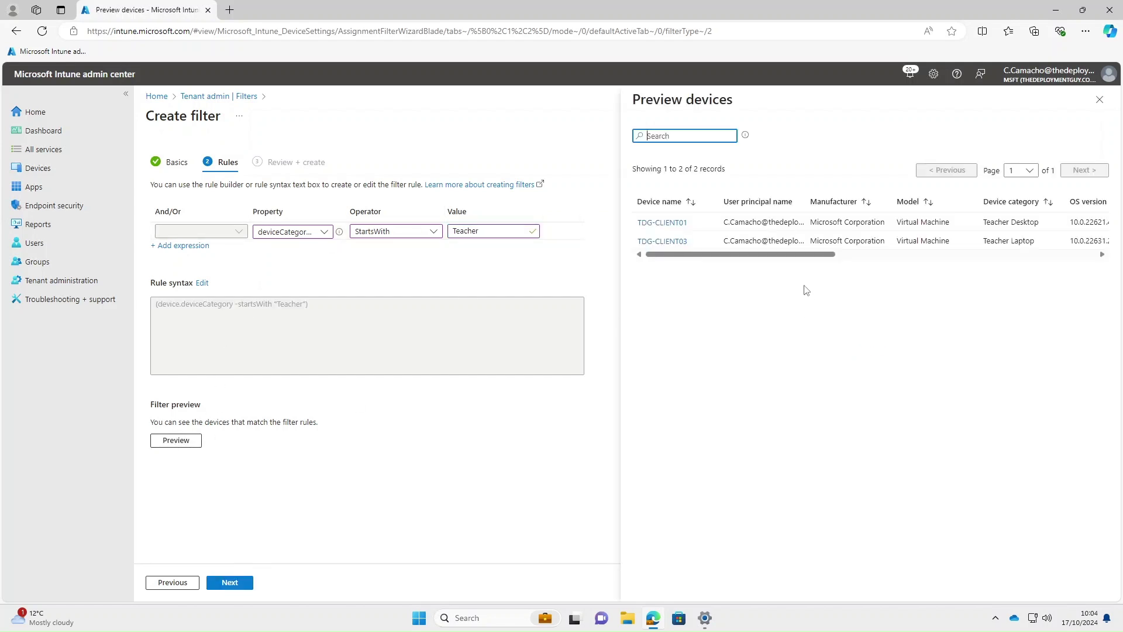
Change the rule value to Student and preview the matching devices
left_click_drag(779, 257, 843, 258)
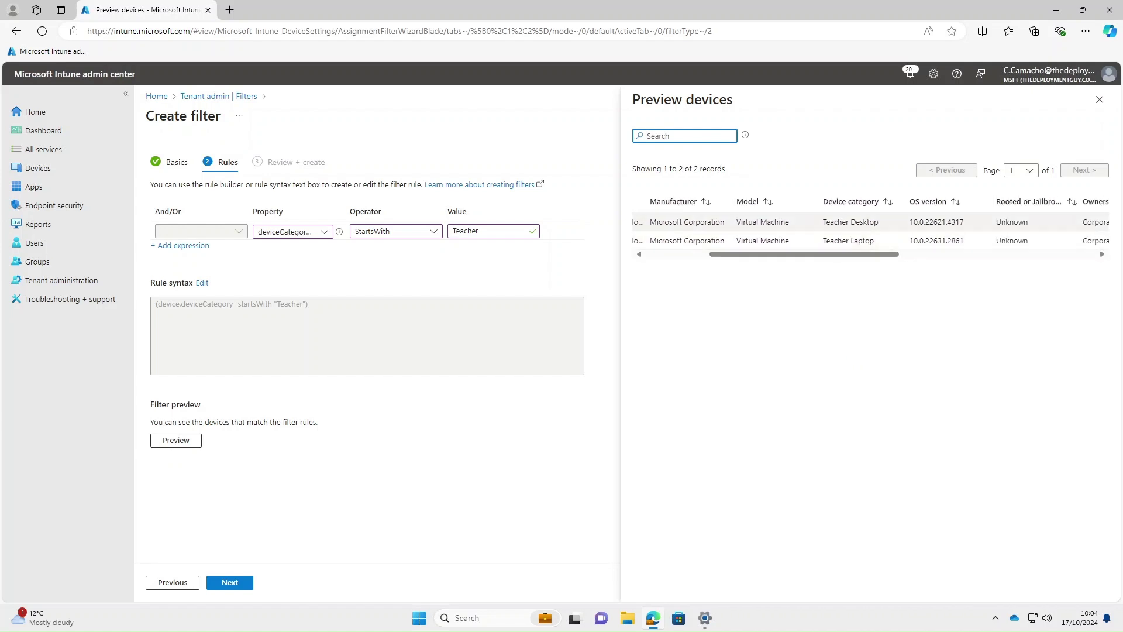
double_click(468, 231)
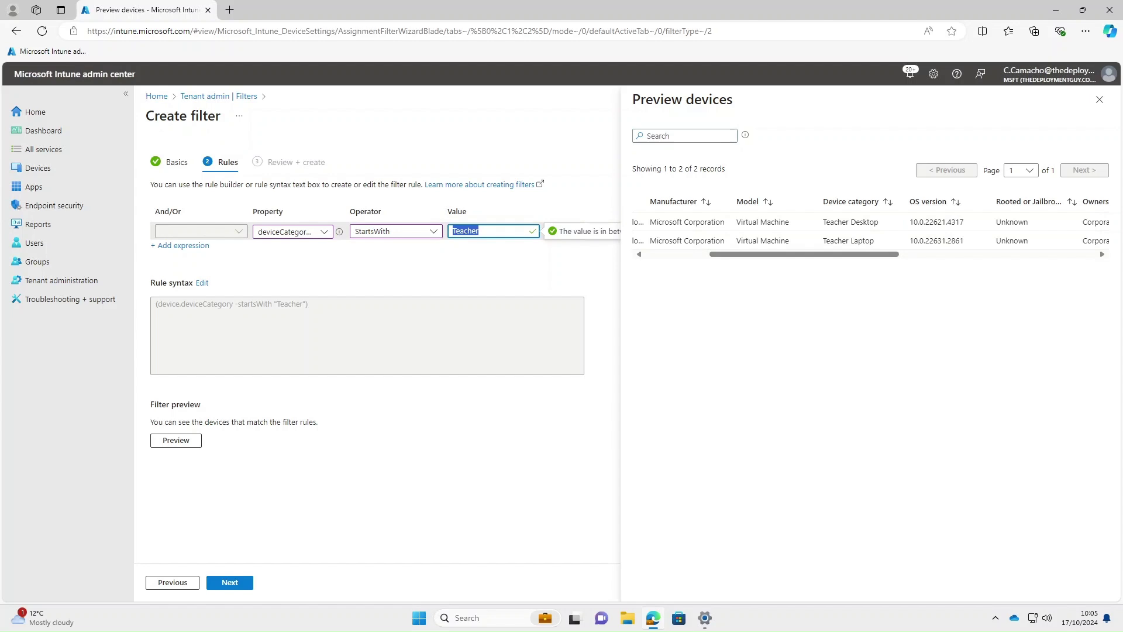
type("Student")
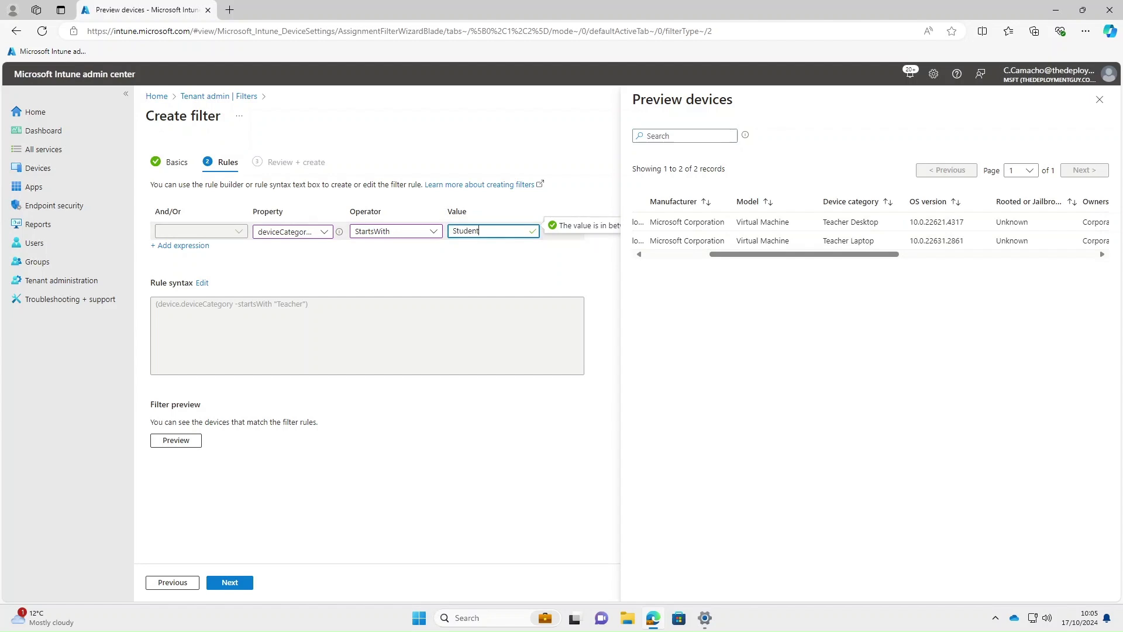
left_click(167, 440)
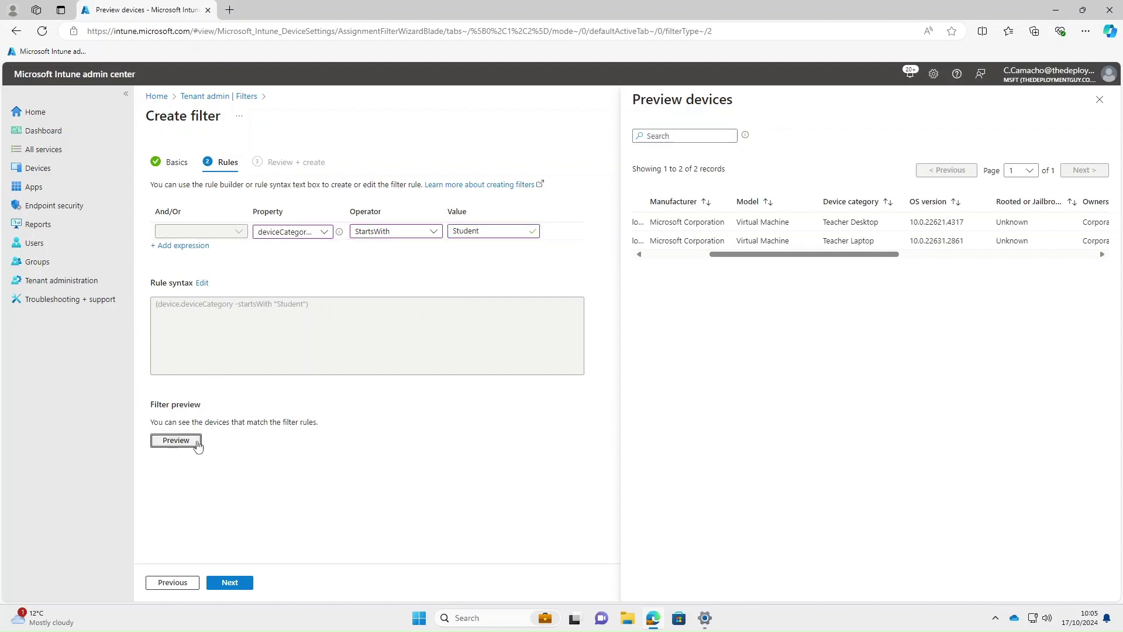
left_click_drag(785, 255, 842, 255)
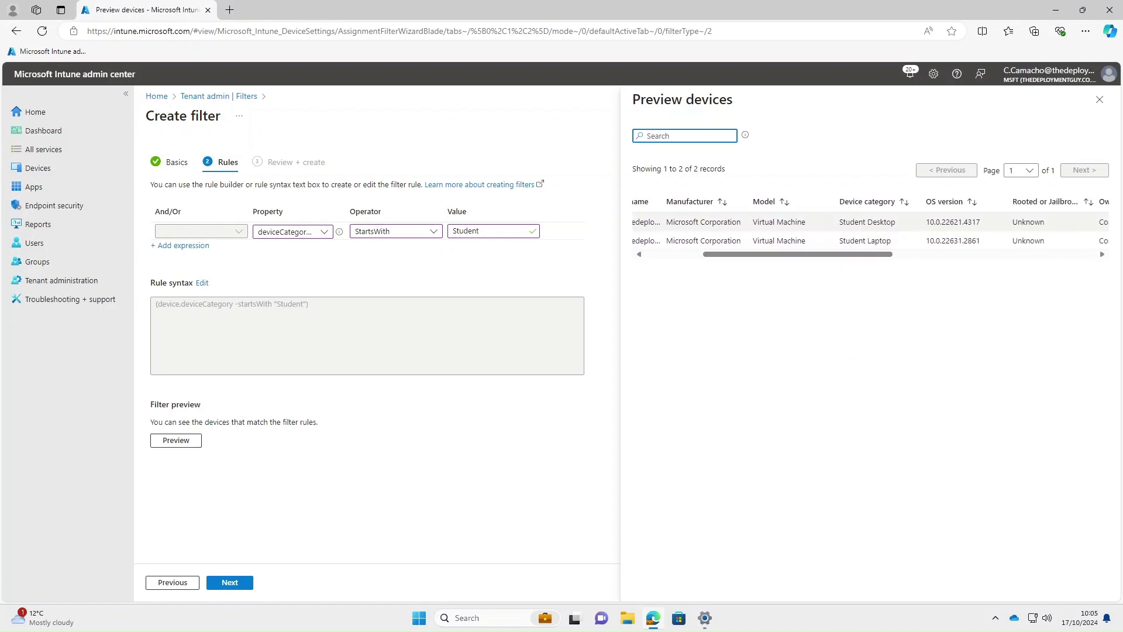
left_click_drag(849, 256, 814, 256)
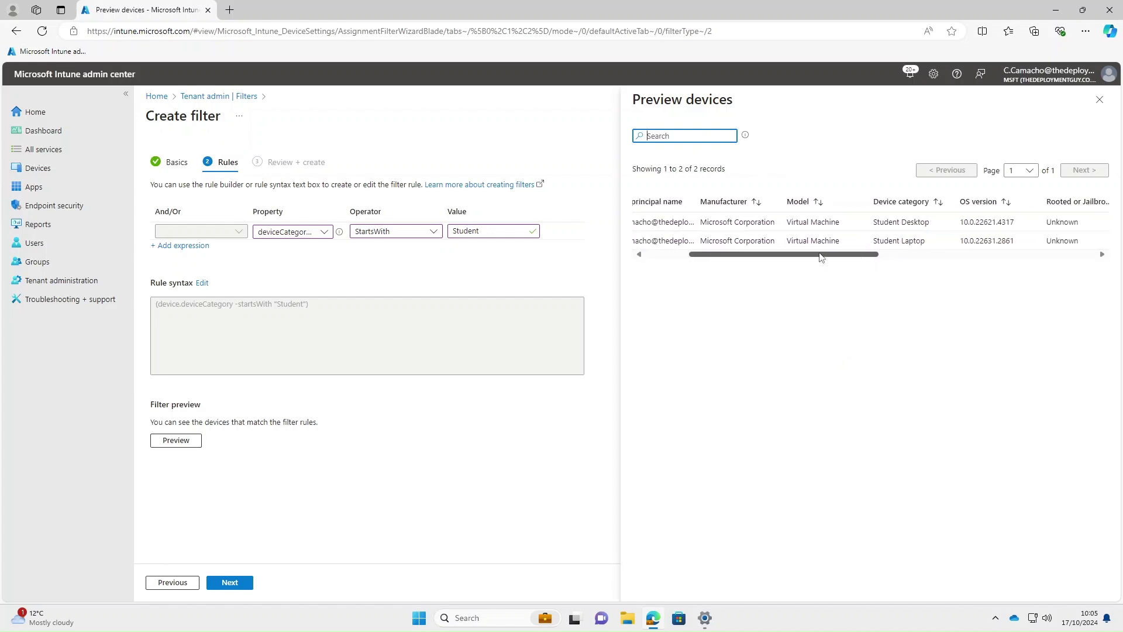
Switch the rule to Contains Desktop and preview the matching devices
left_click(477, 230)
double_click(477, 231)
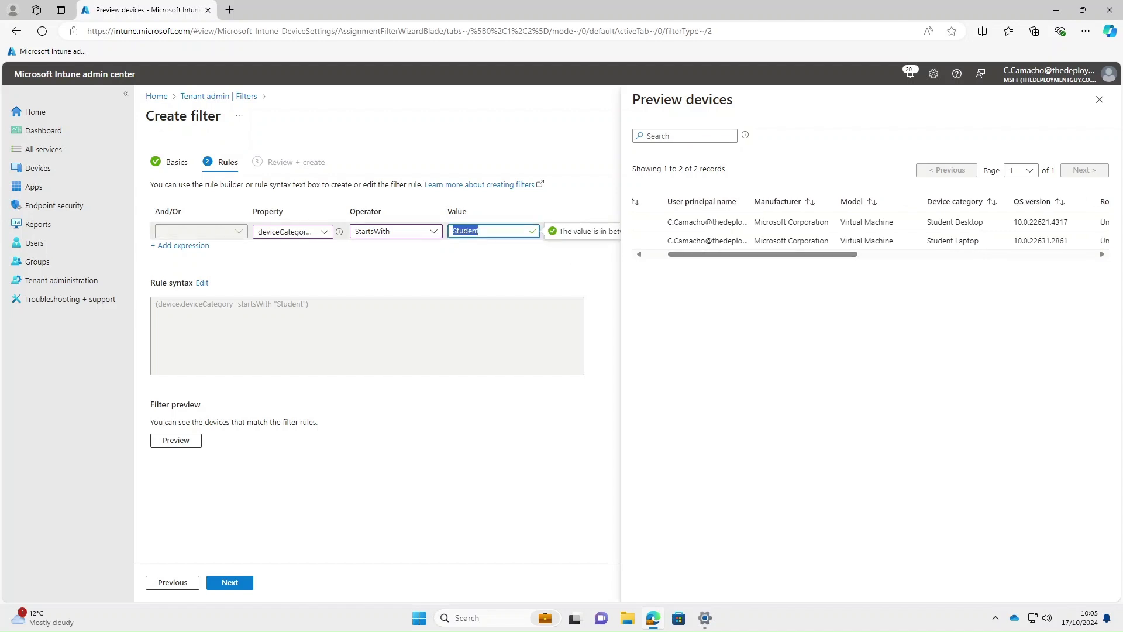
type("Desktop")
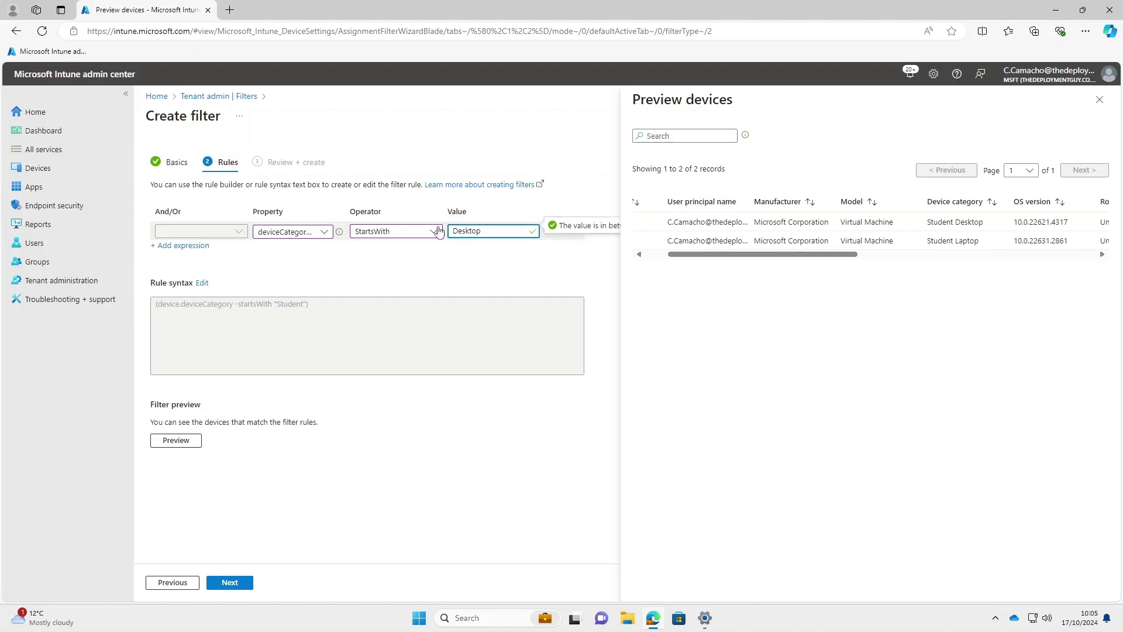
left_click(440, 232)
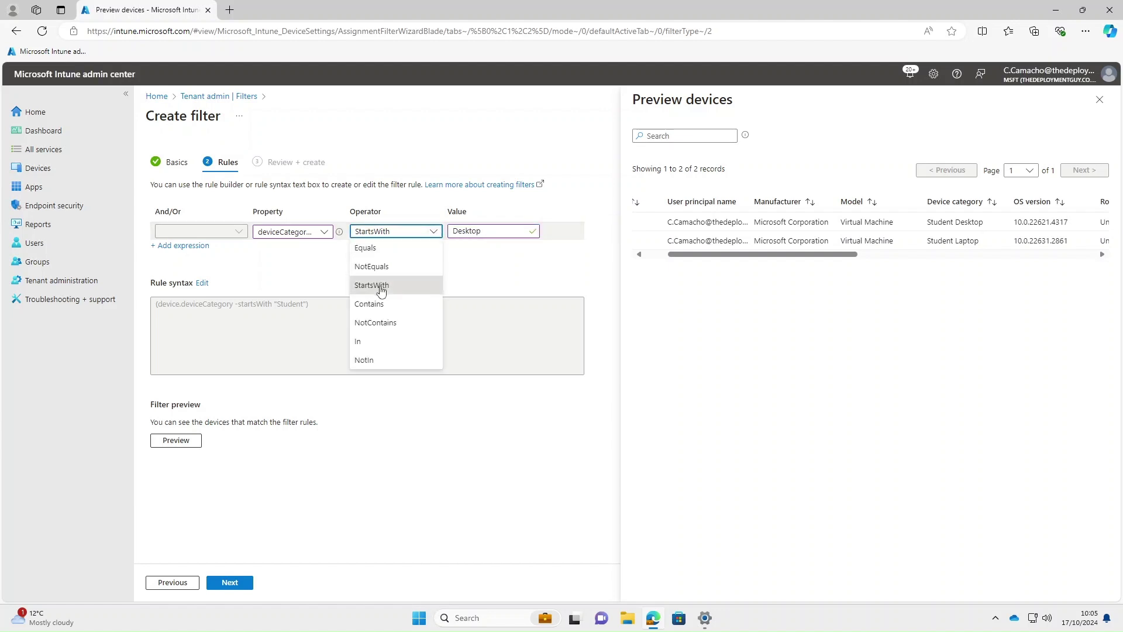
left_click(374, 307)
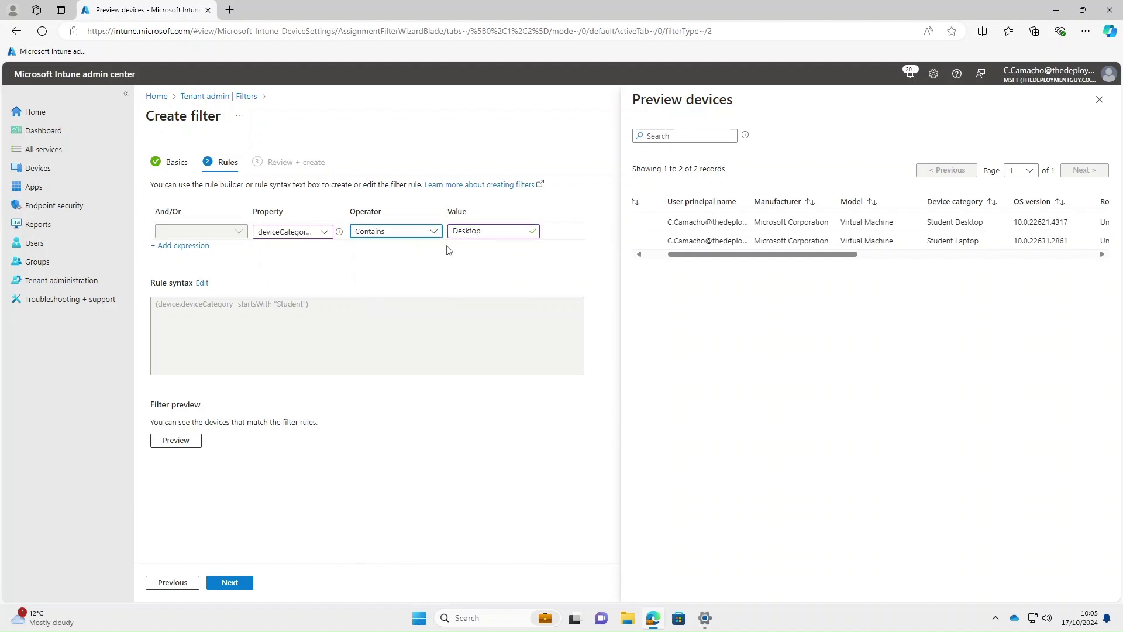
left_click(177, 439)
scroll(783, 259, "right", 3)
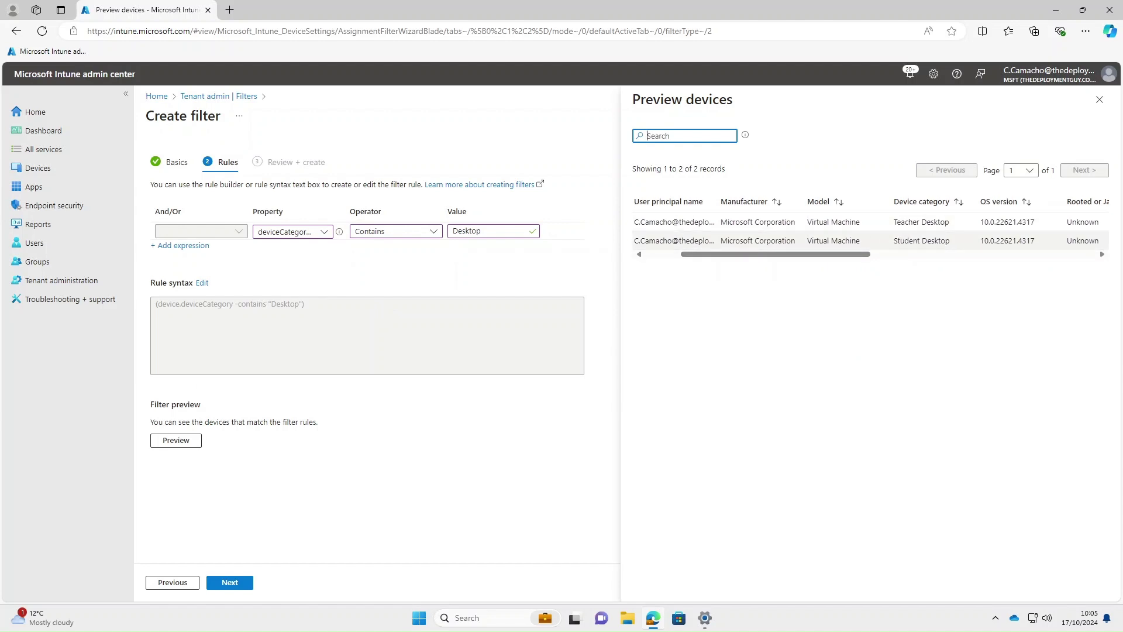
Restore deviceCategory StartsWith Teacher, preview again, and create the filter
left_click(438, 233)
left_click(368, 284)
key("Tab")
type("Tea")
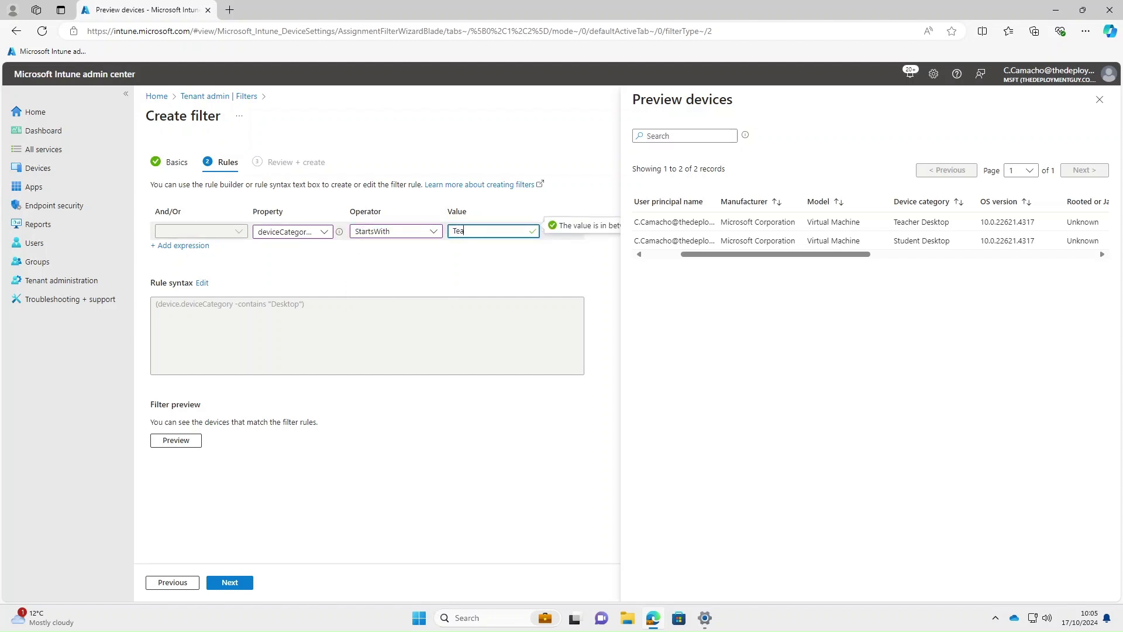
type("cher")
left_click(471, 270)
left_click(187, 439)
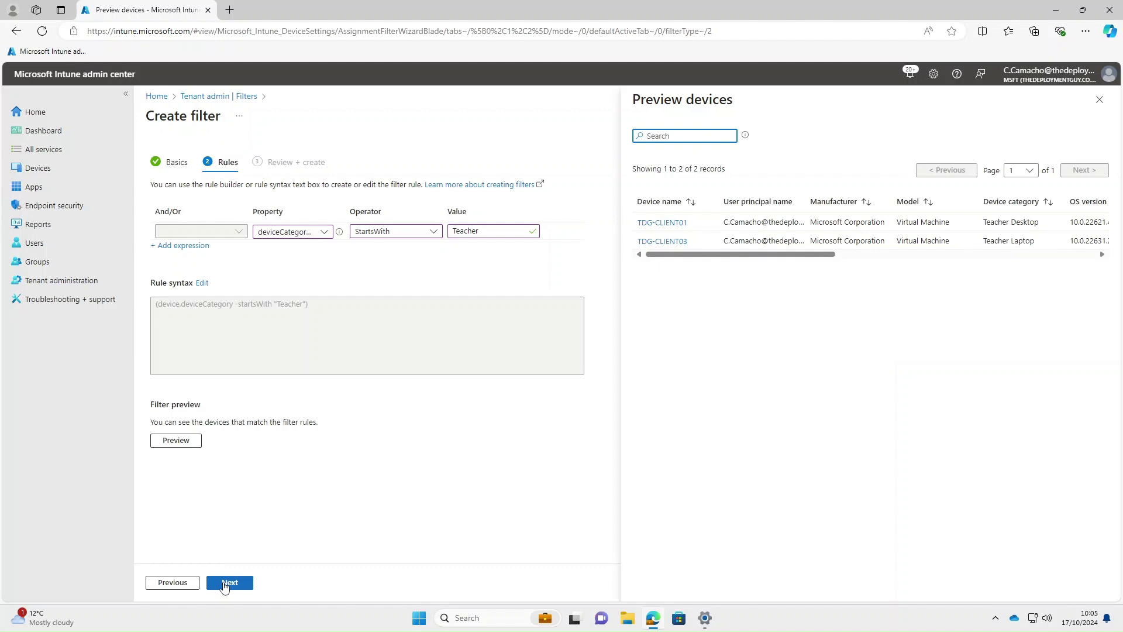
left_click(224, 585)
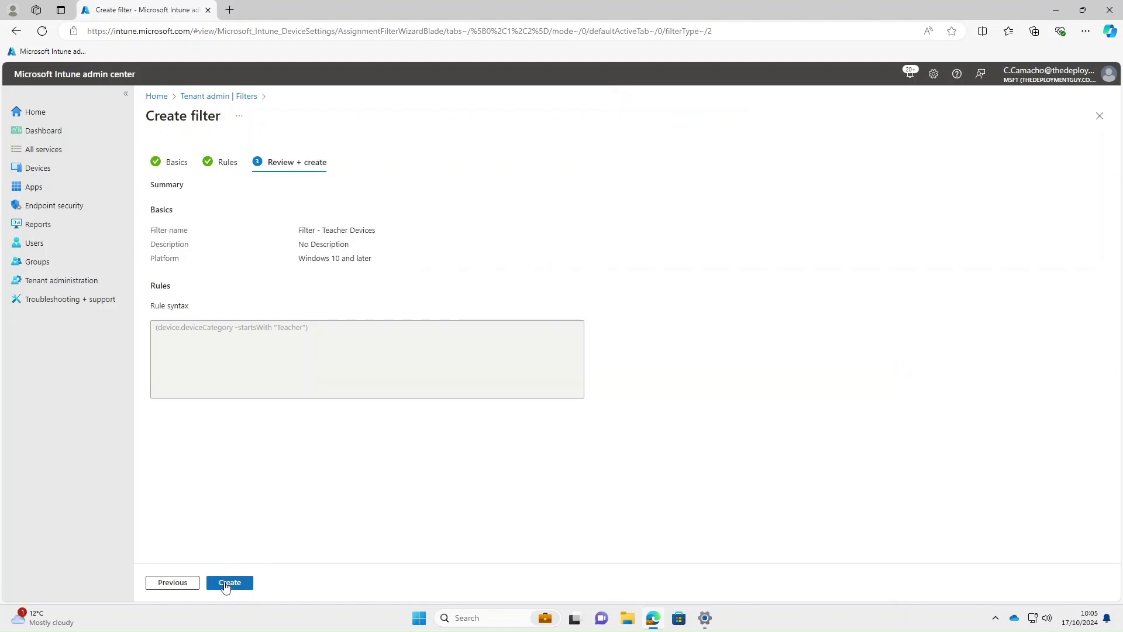
left_click(225, 584)
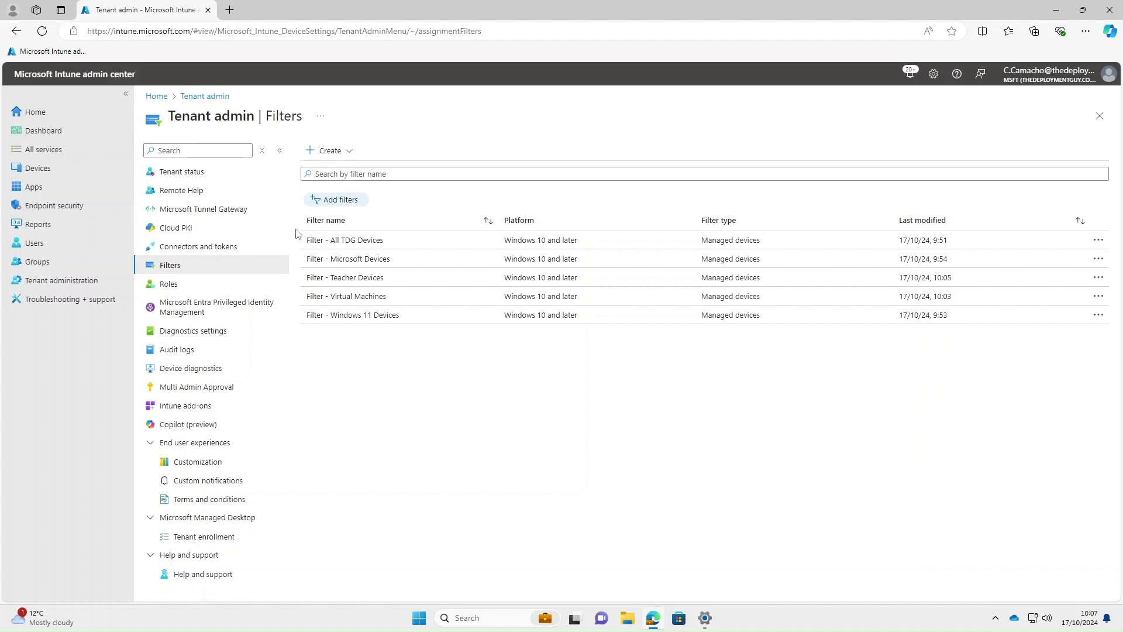
Review the Windows Autopilot deployment profiles, then go to Tenant administration's Tenant status
left_click(35, 171)
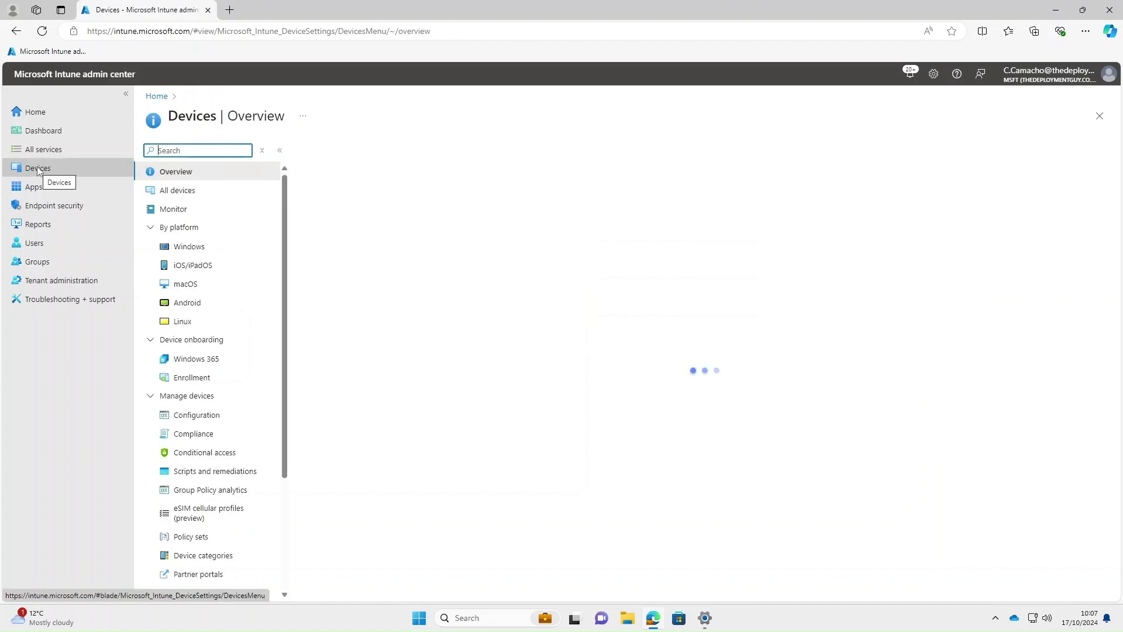
left_click(240, 249)
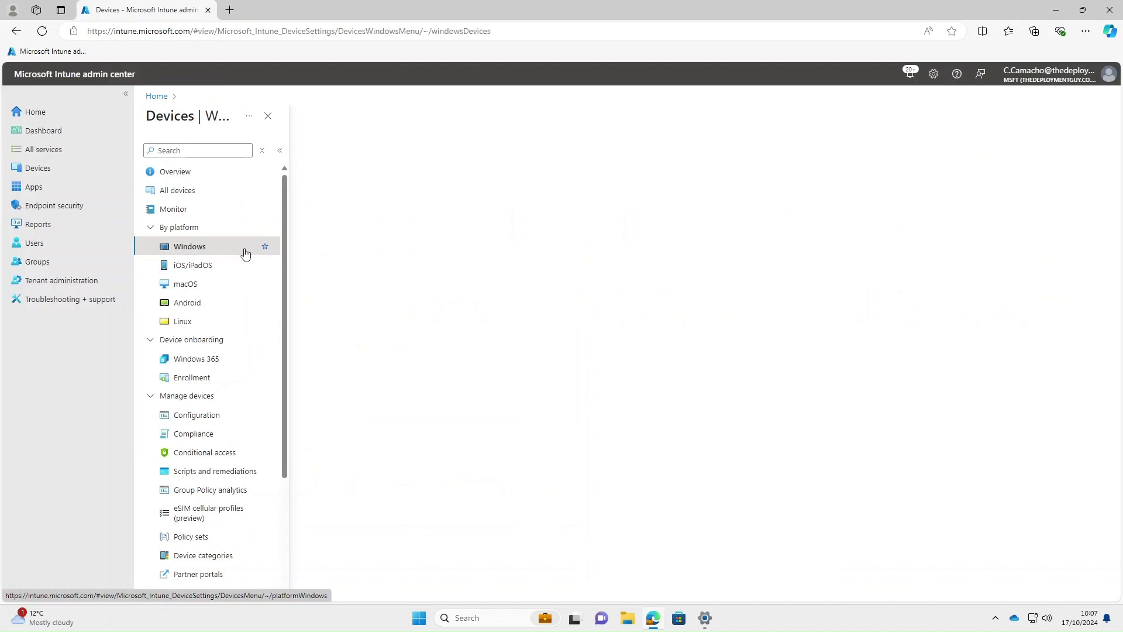
left_click(223, 249)
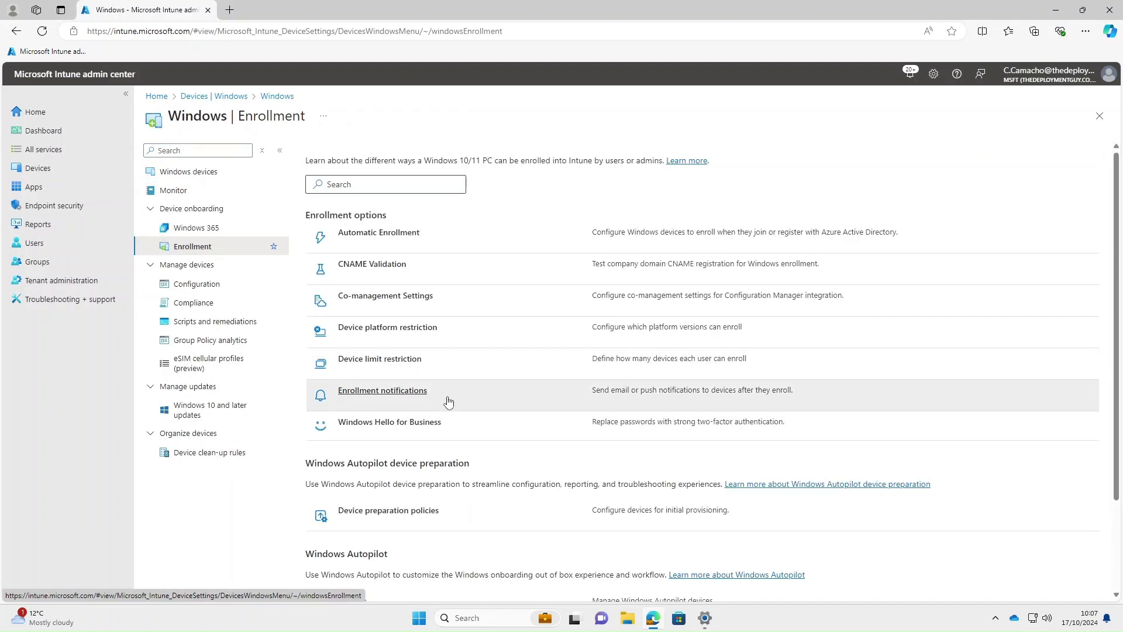
scroll(380, 398, "down", 2)
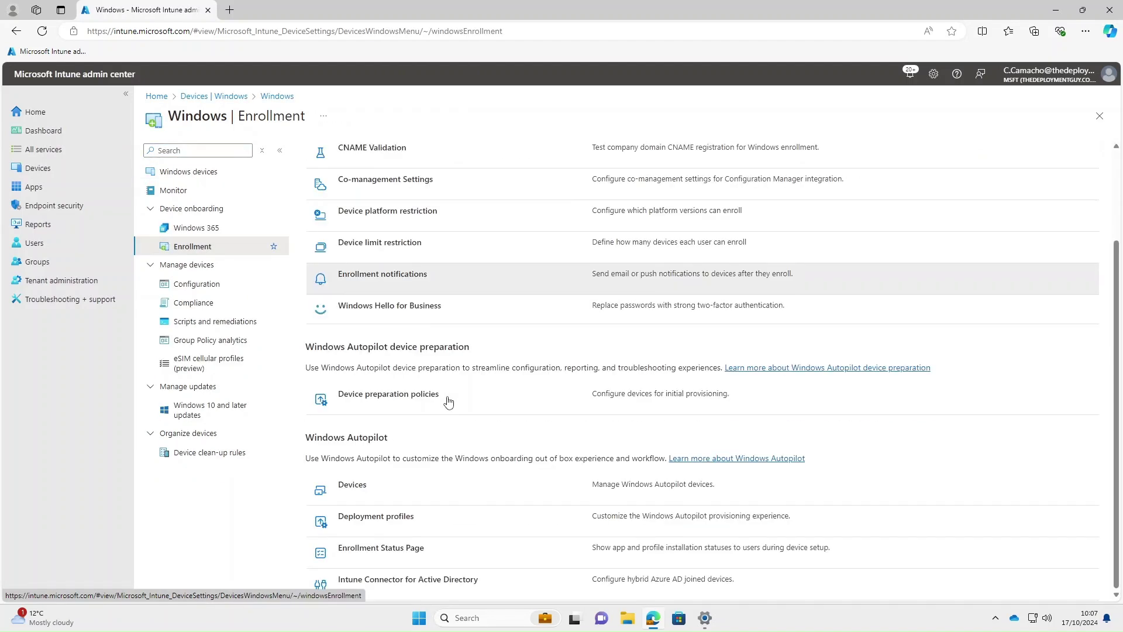
left_click(384, 521)
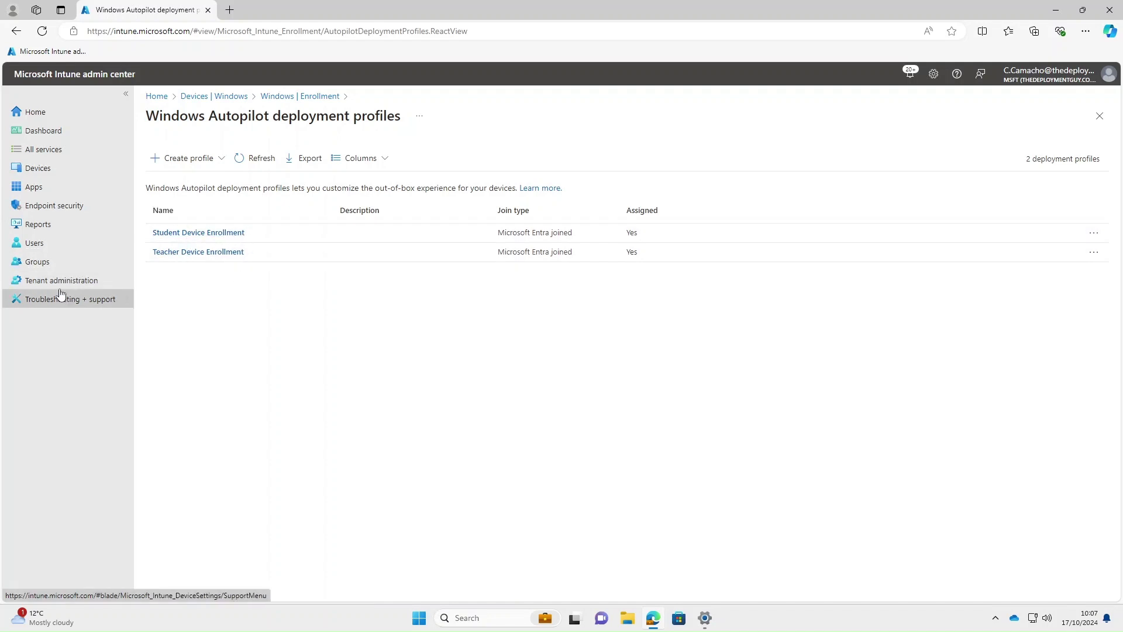
left_click(88, 277)
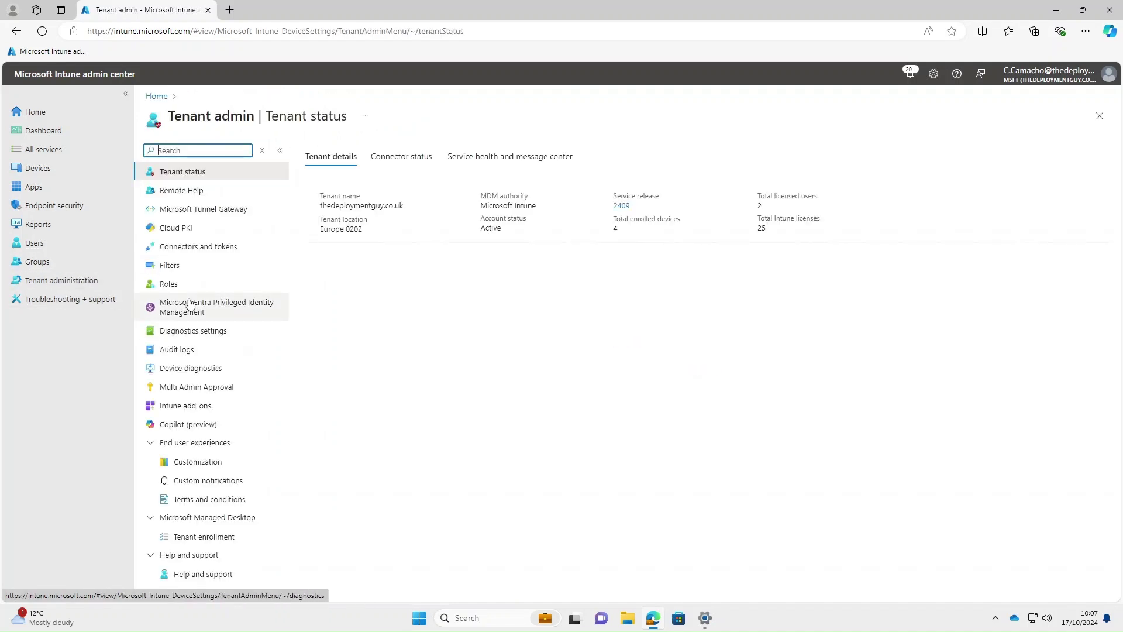
From Filters, create a managed-devices filter named Filter - Student Autopilot Devices for Windows 10 and later
left_click(182, 271)
left_click(344, 154)
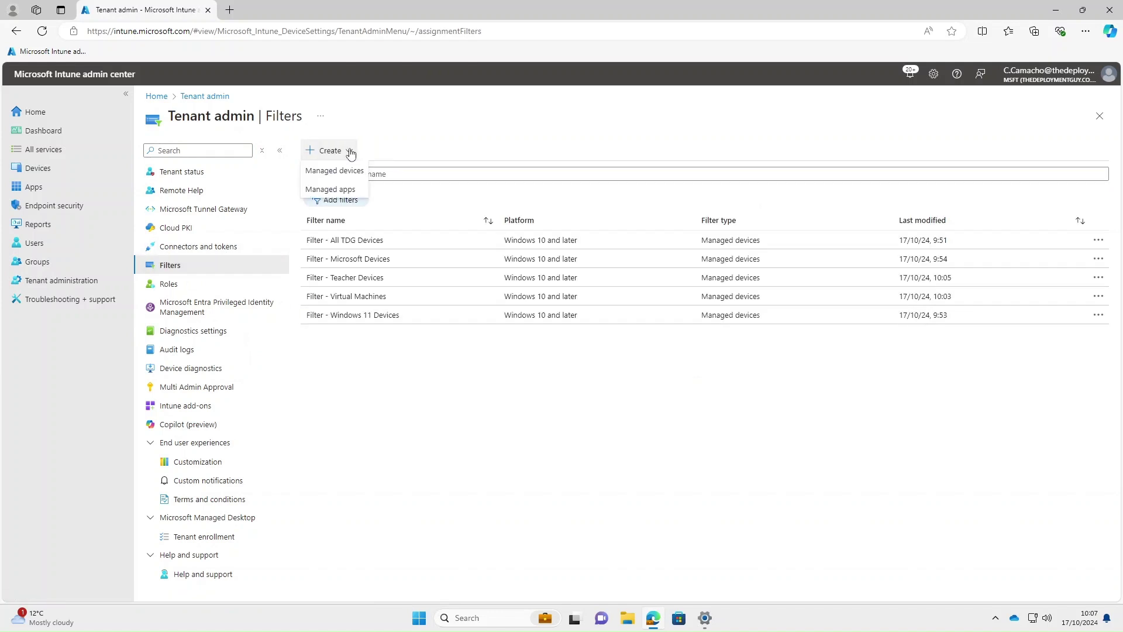
left_click(343, 171)
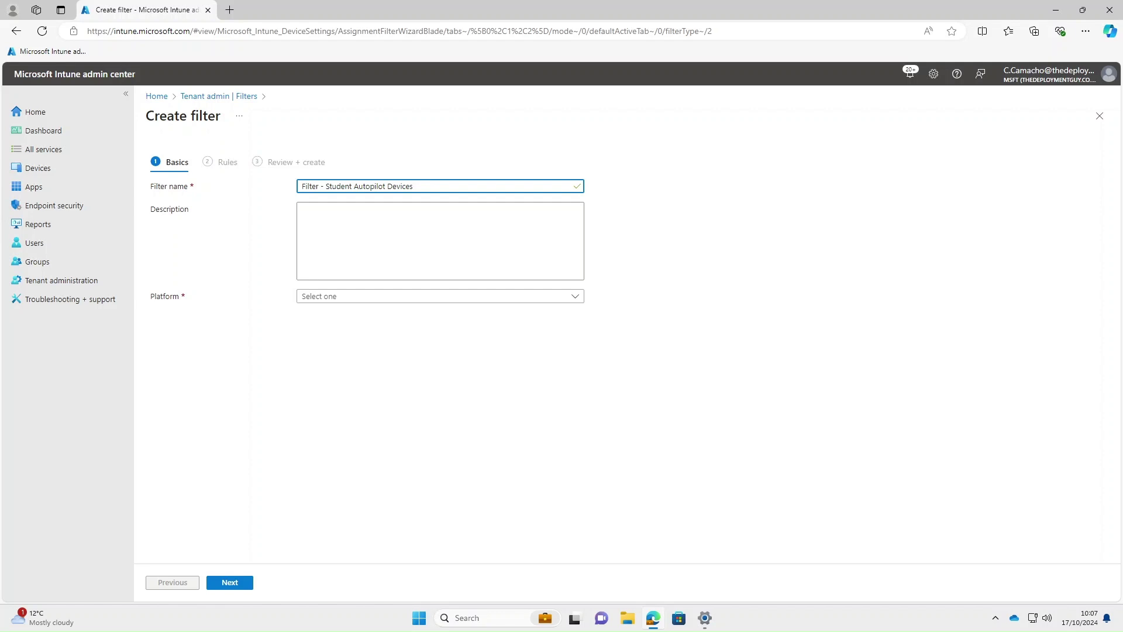
left_click(365, 297)
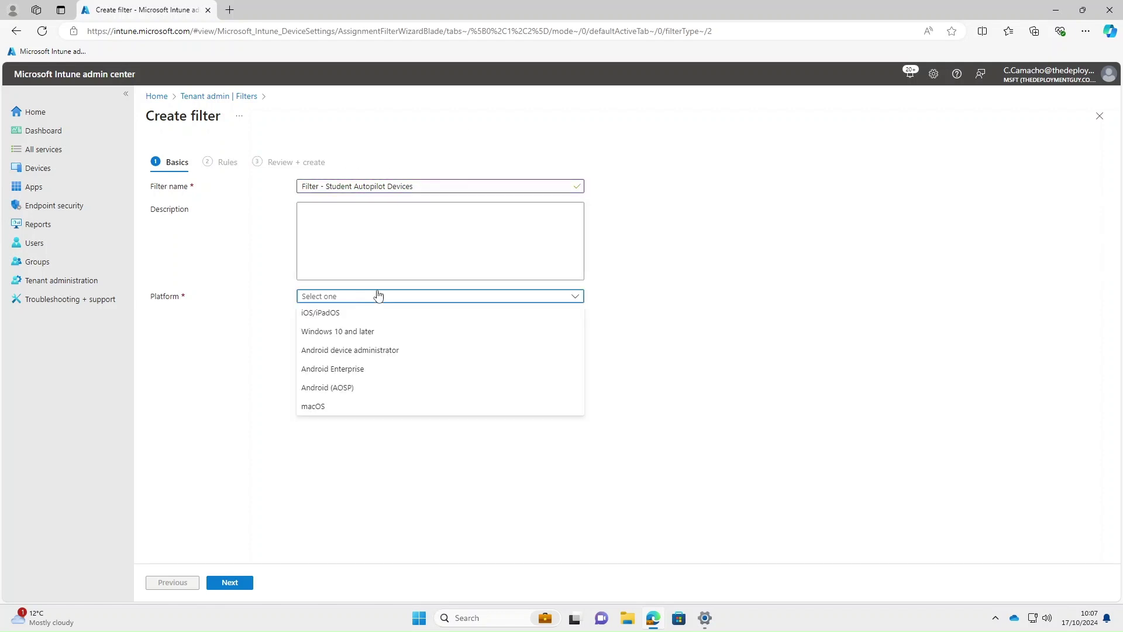
left_click(359, 334)
left_click(255, 389)
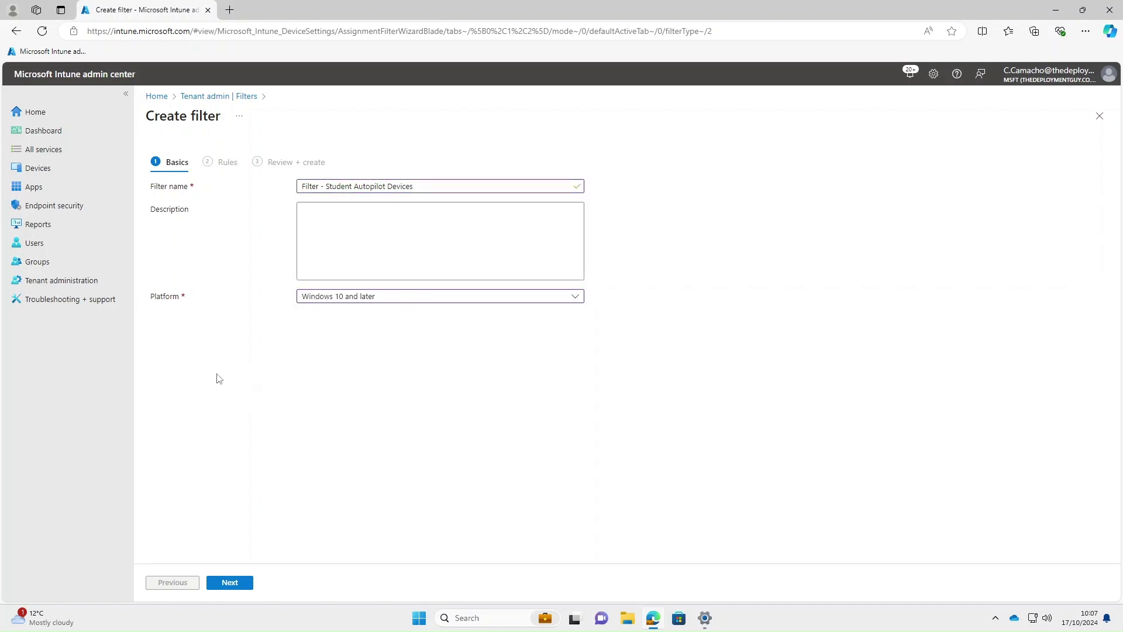
Set the rule to enrollmentProfileName StartsWith Student and preview the matching TDG-CLIENT04 device
left_click(231, 583)
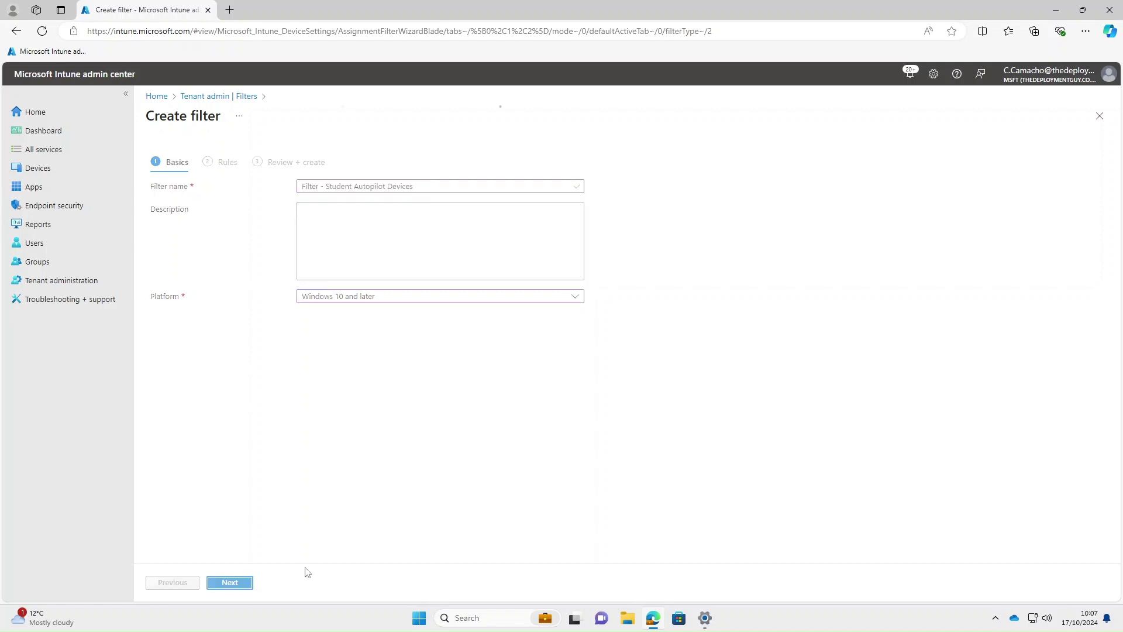
left_click(324, 233)
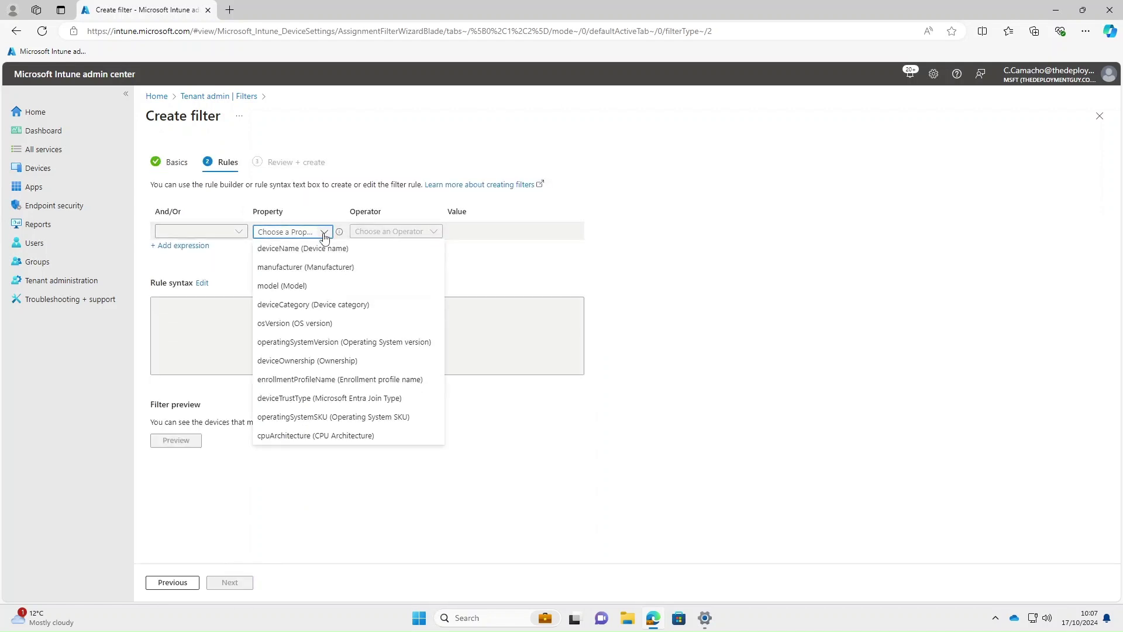
left_click(305, 381)
left_click(417, 234)
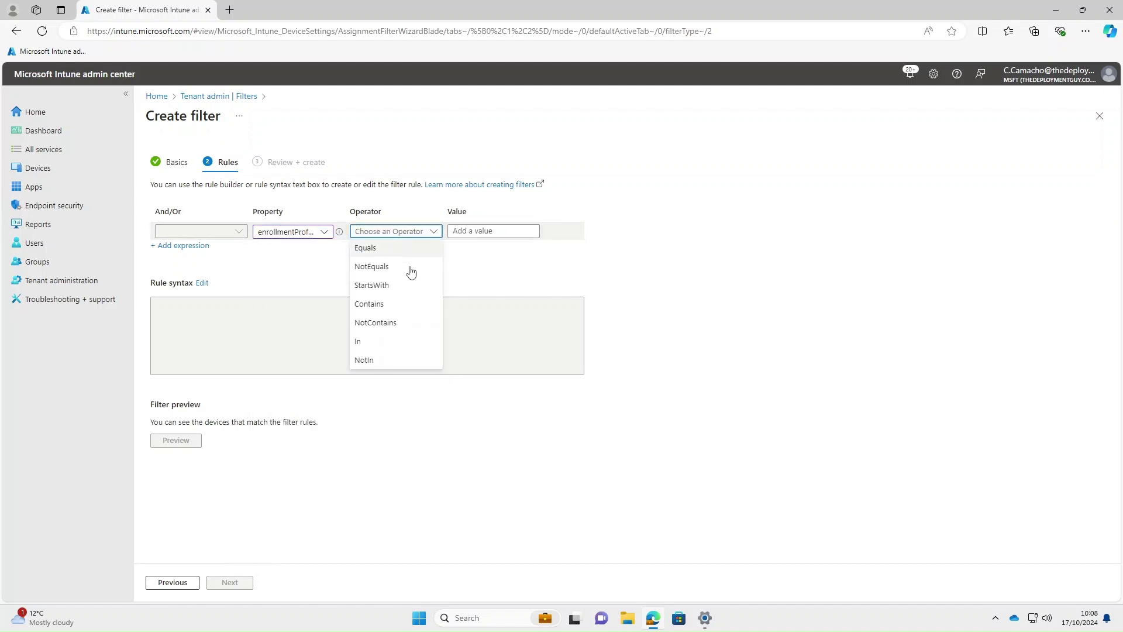
left_click(381, 291)
left_click(469, 231)
type("Student")
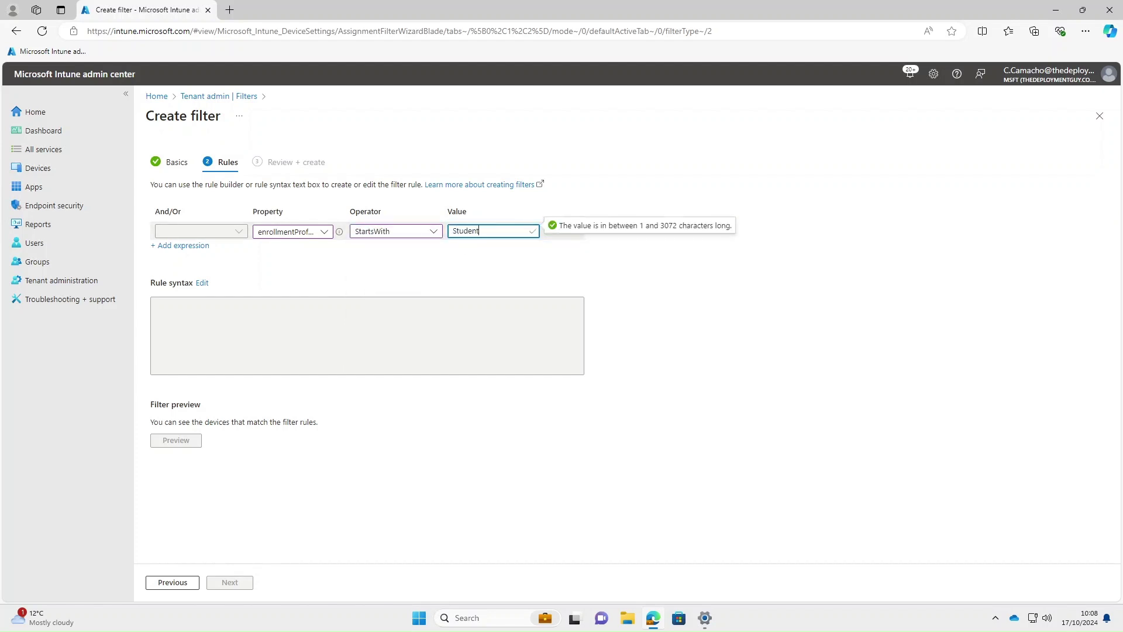
left_click(489, 269)
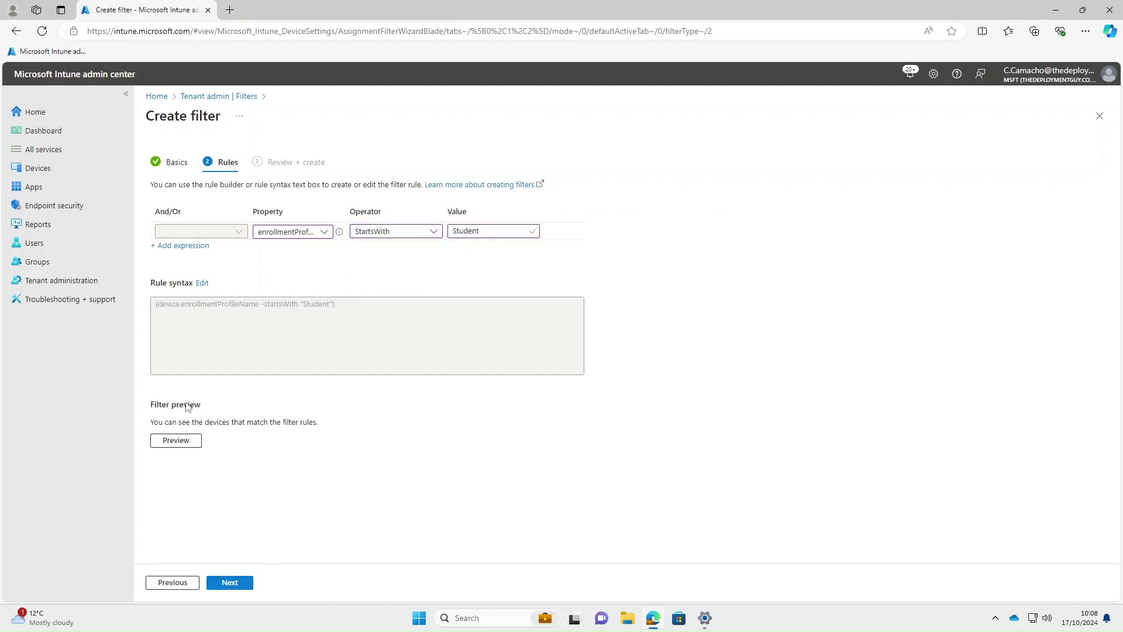
left_click(176, 440)
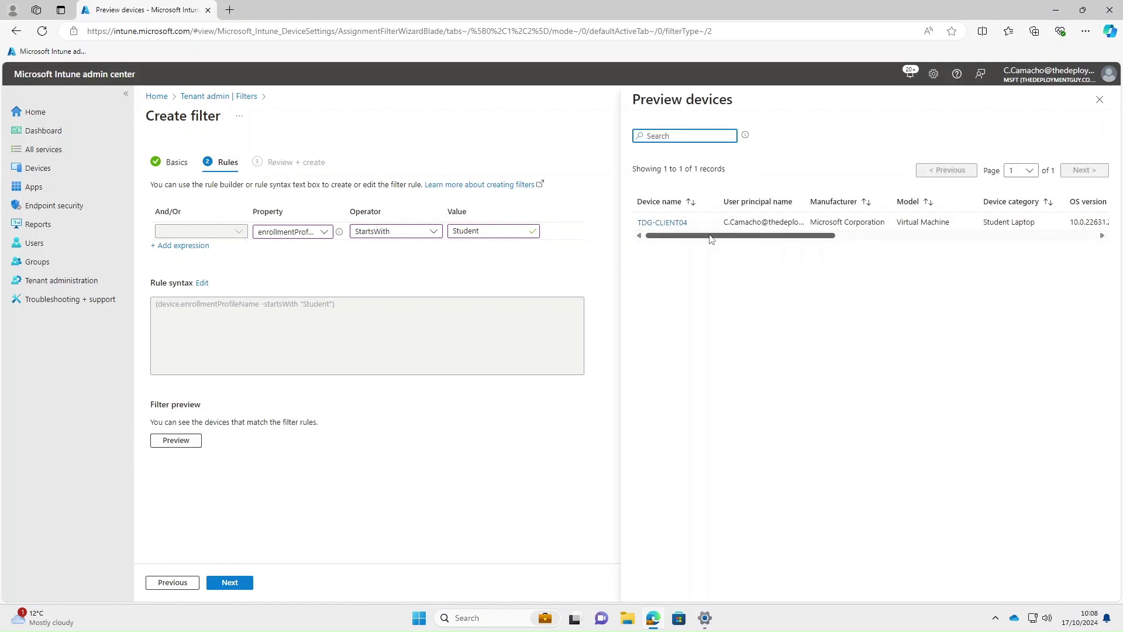
left_click_drag(711, 238, 901, 228)
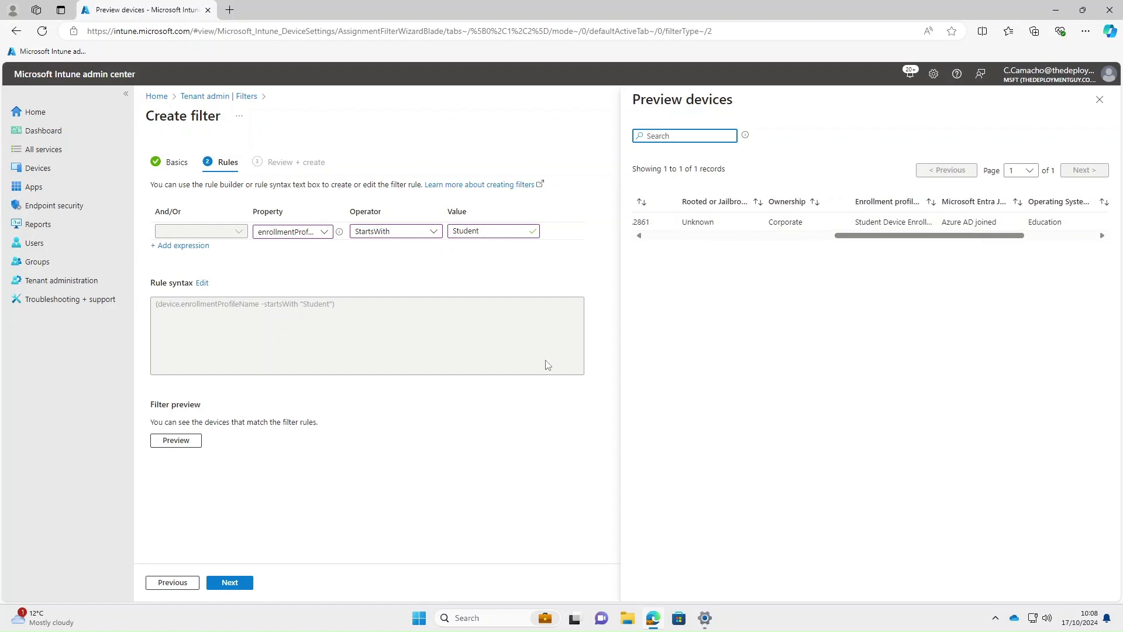
Create the Student Autopilot Devices filter and begin another new filter
left_click(237, 582)
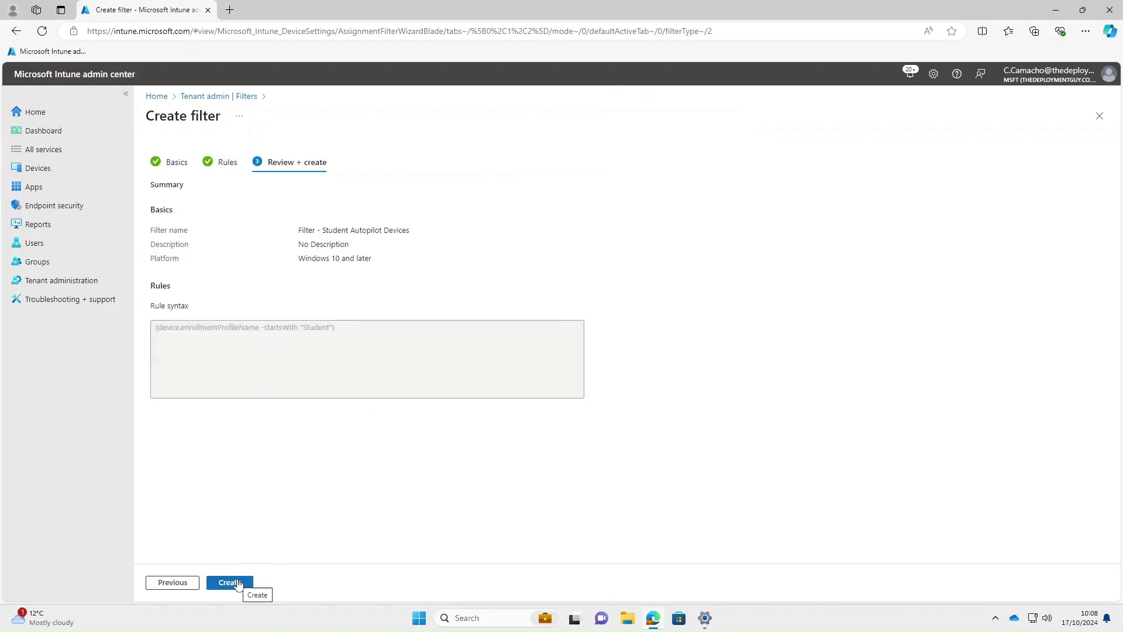
left_click(237, 583)
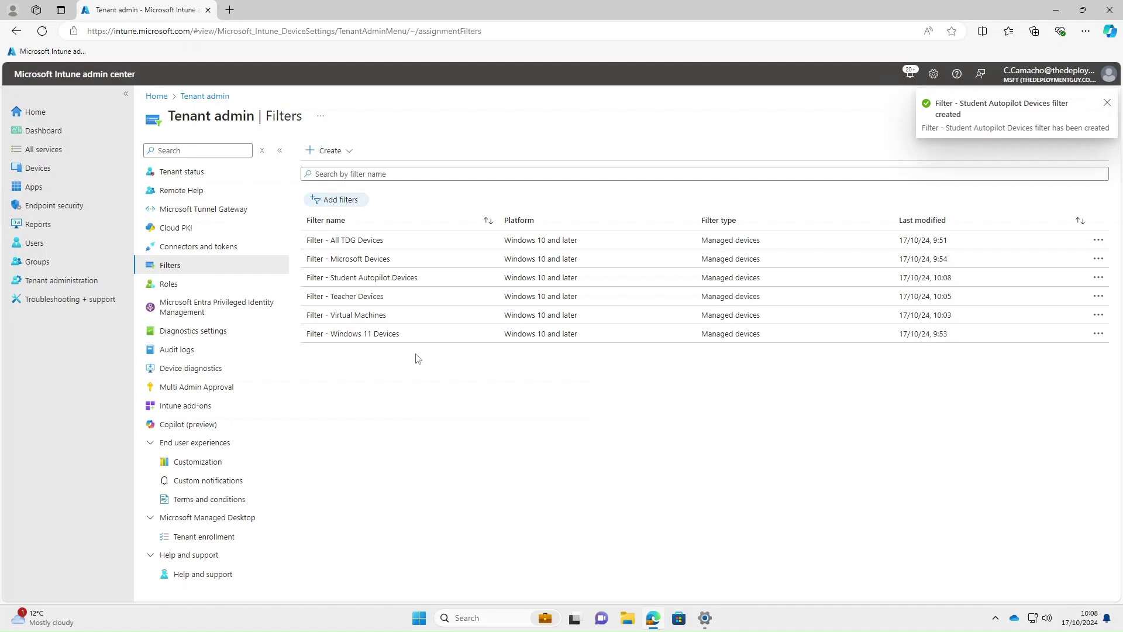
left_click(1106, 102)
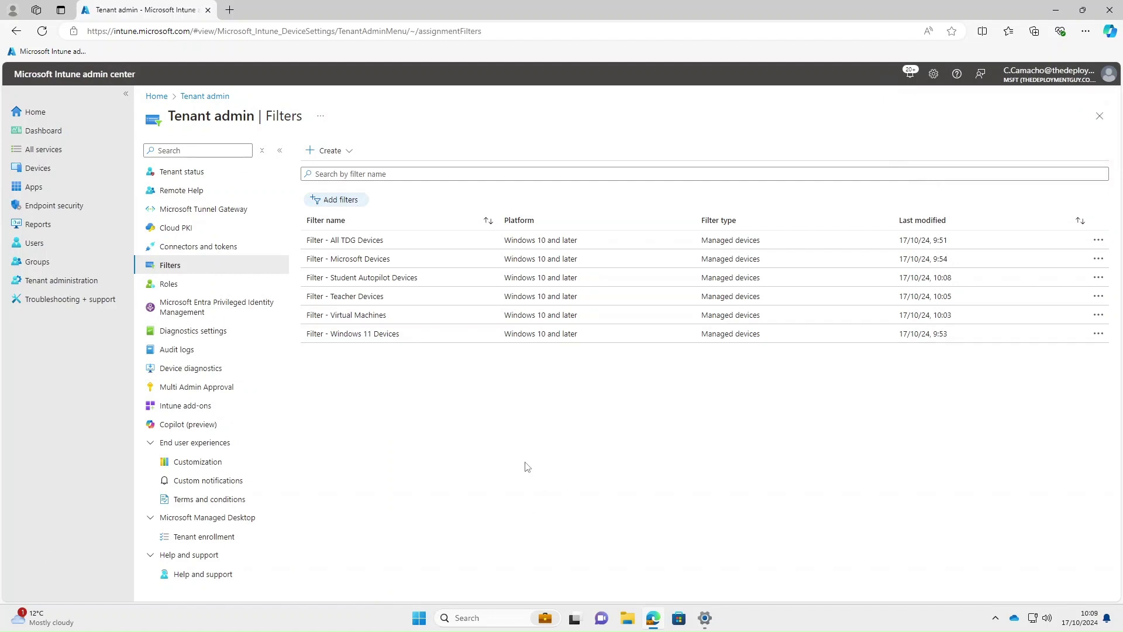
left_click(349, 153)
Name the managed-devices filter Filter - All TDG Windows 11 Virtual Machines, platform Windows 10 and later
left_click(338, 170)
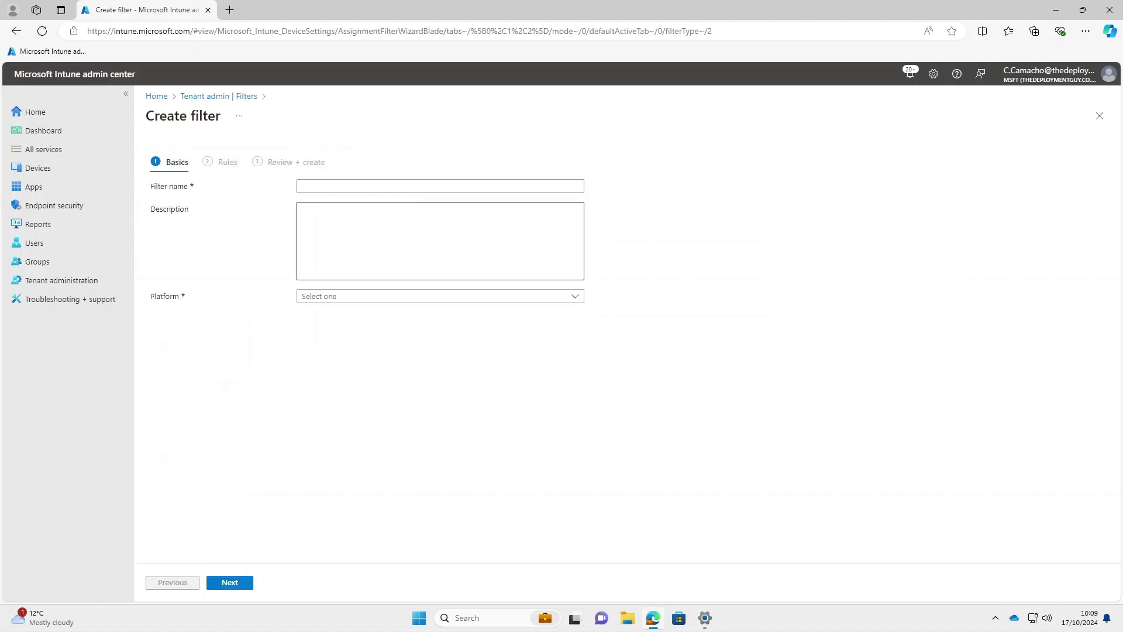
left_click(351, 186)
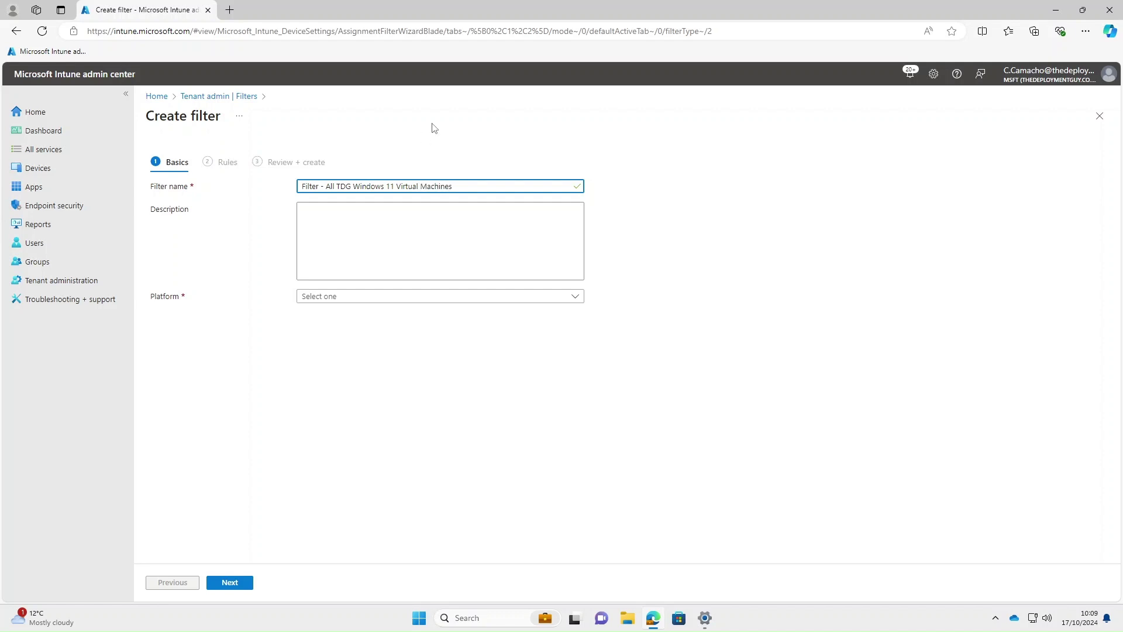
left_click(328, 295)
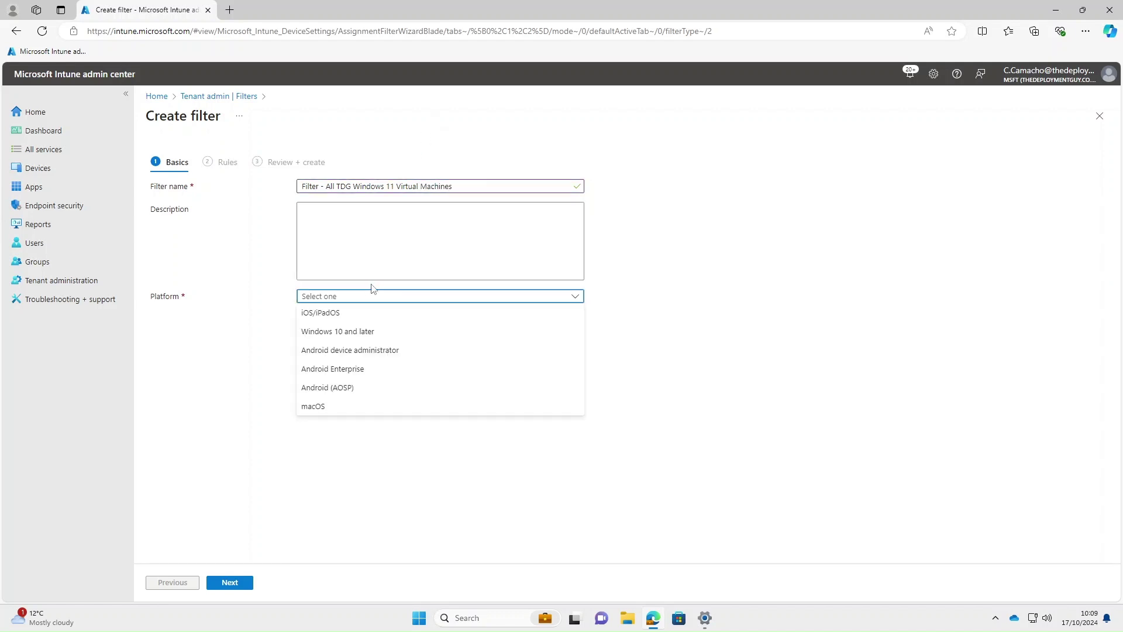
left_click(357, 332)
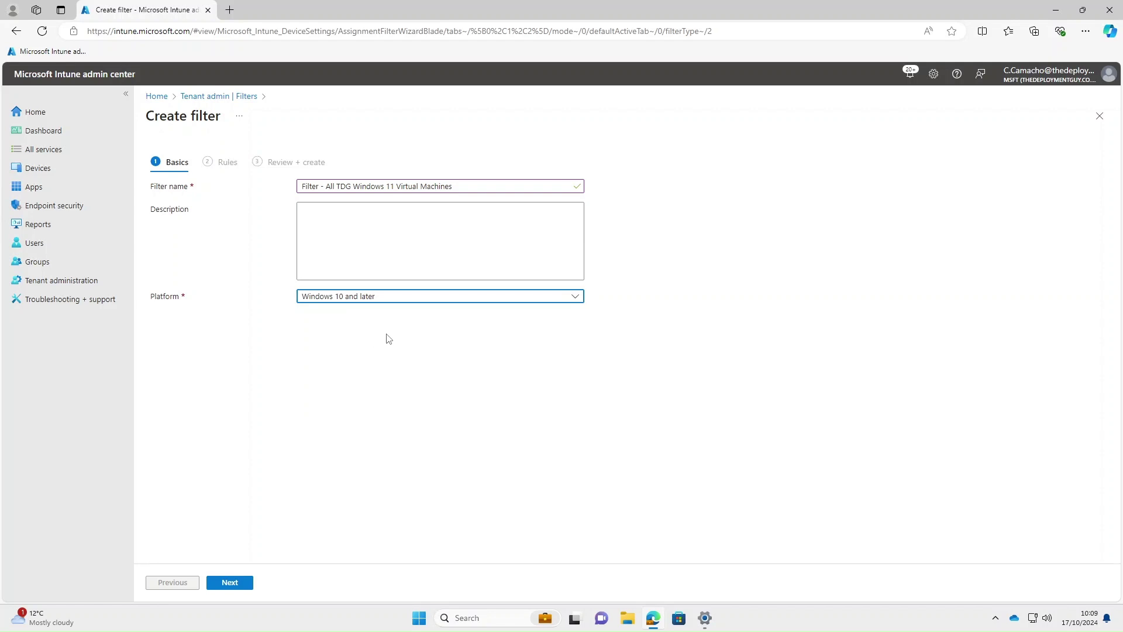
left_click(233, 582)
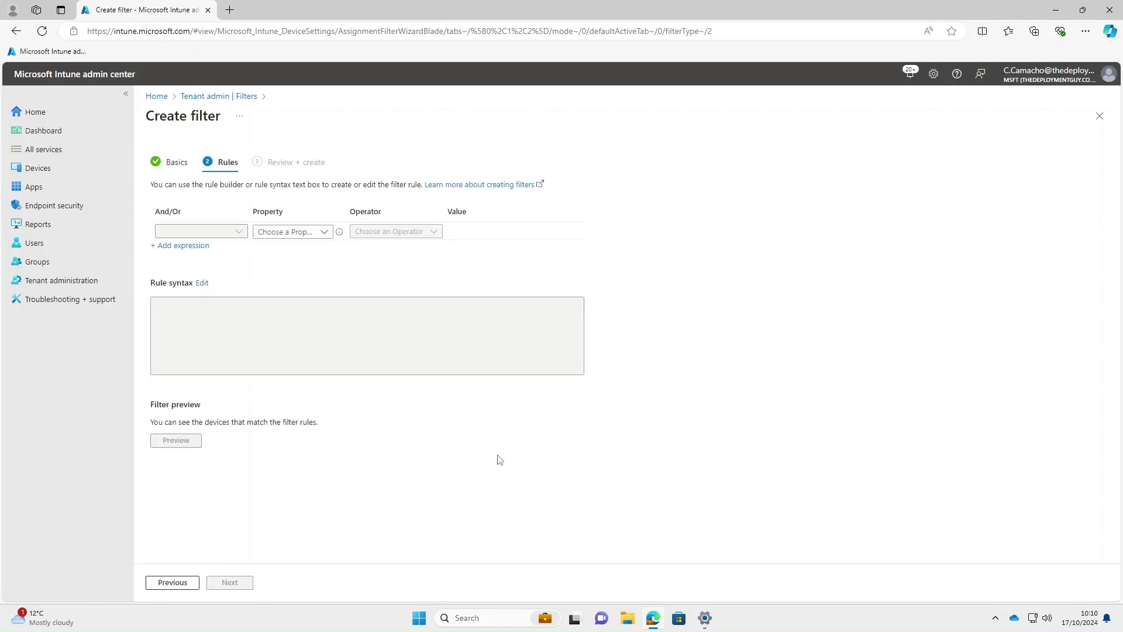
Set the first rule to deviceName StartsWith TDG
left_click(324, 234)
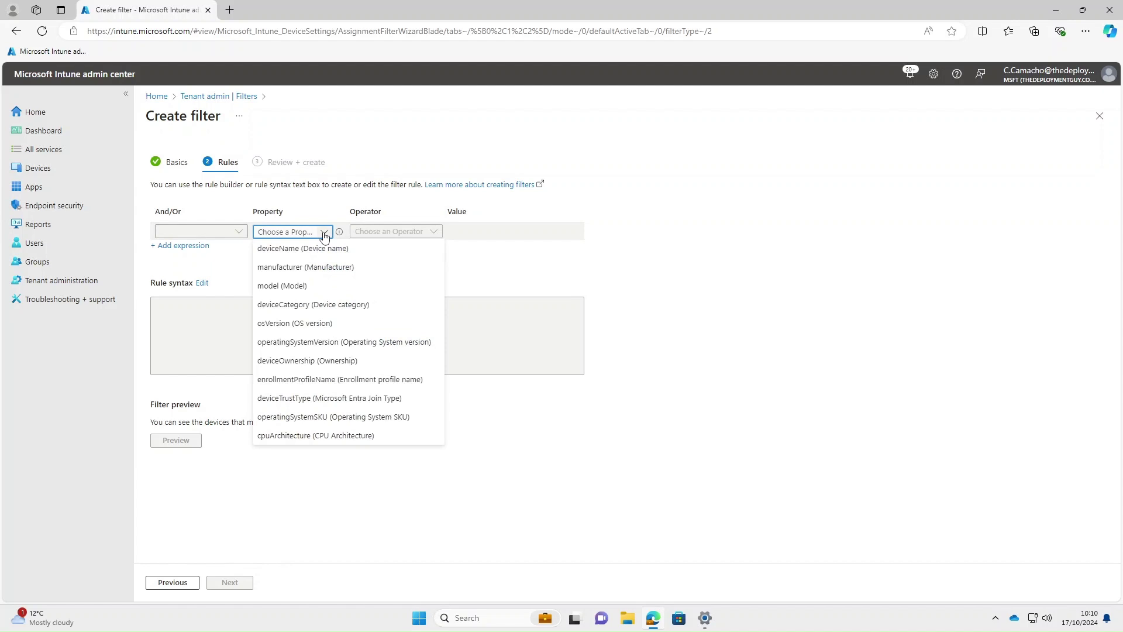
left_click(305, 248)
left_click(391, 233)
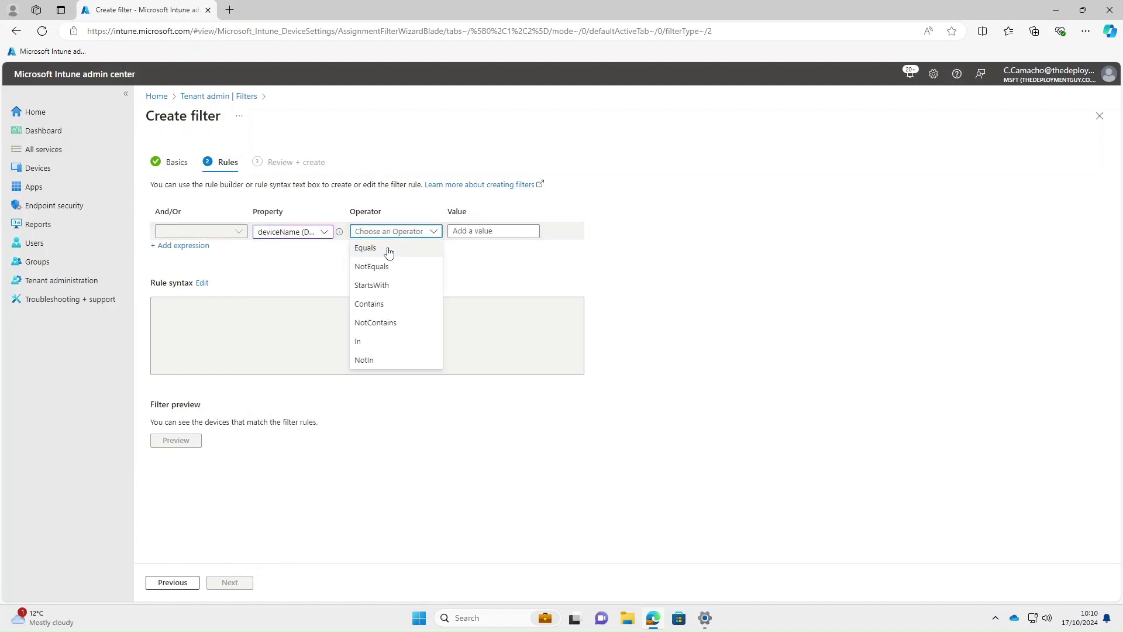
left_click(372, 286)
left_click(468, 231)
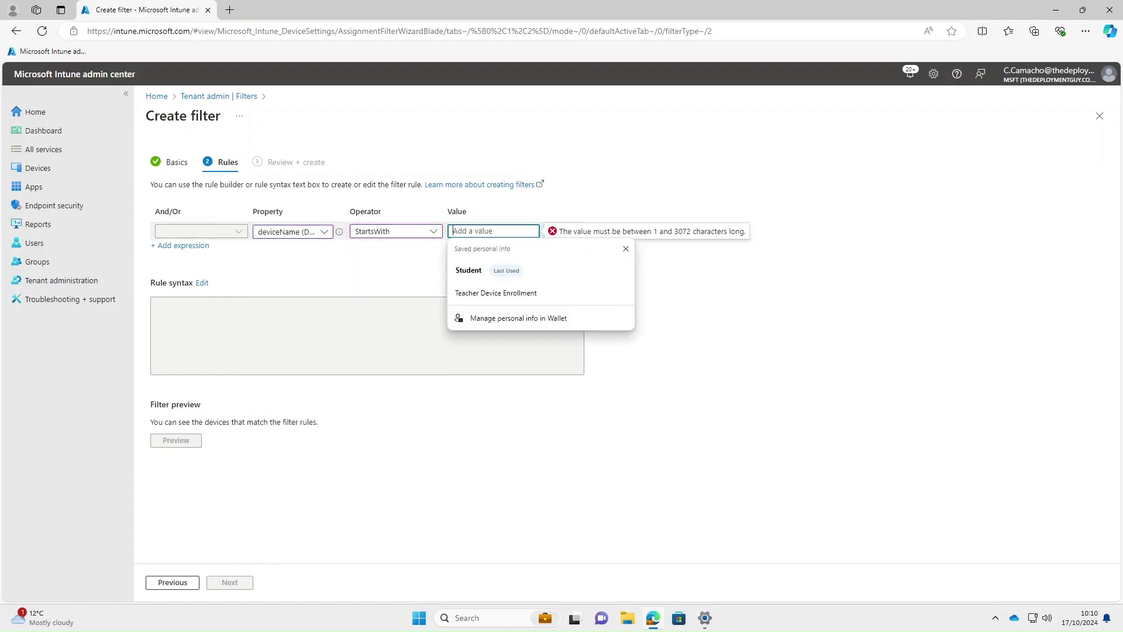
type("TDG")
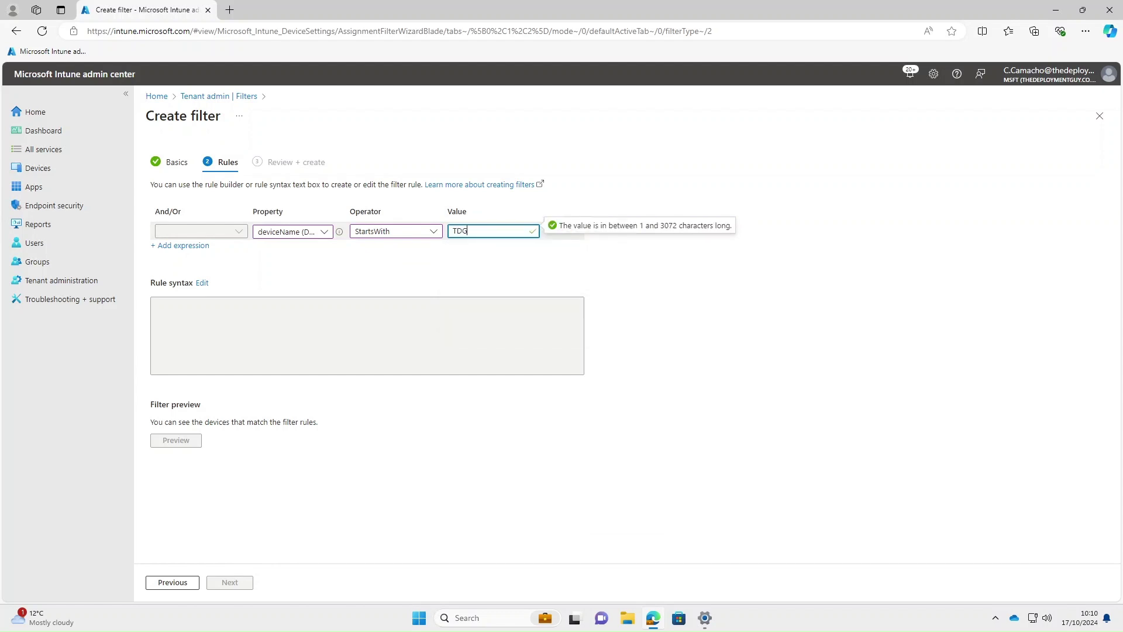
Add an And rule for osVersion StartsWith 10.0.22
left_click(193, 246)
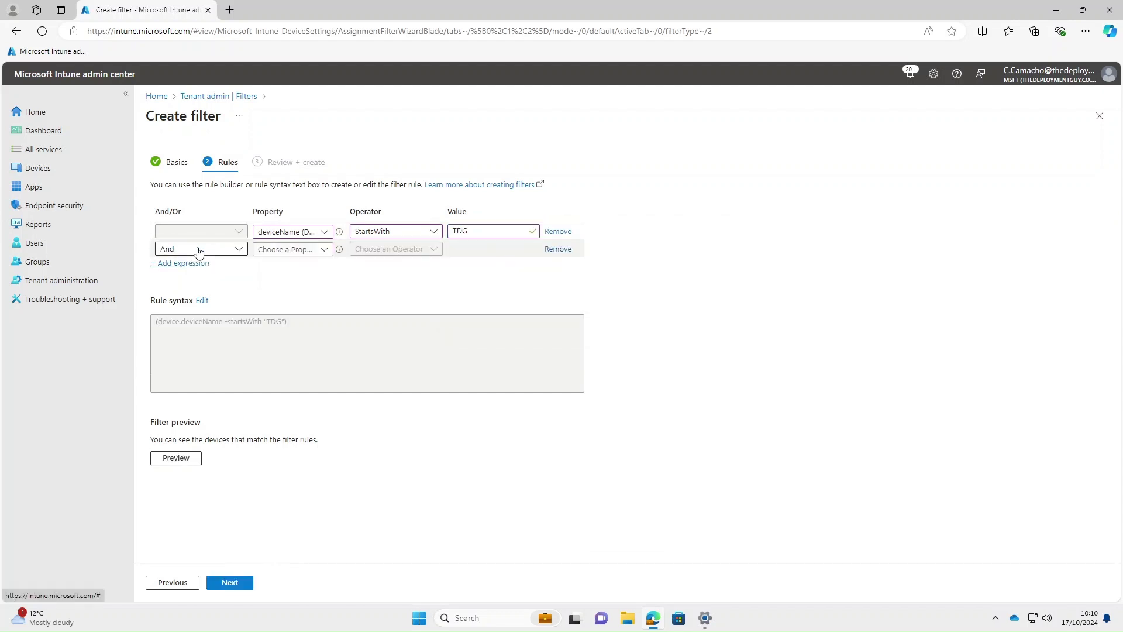
left_click(322, 252)
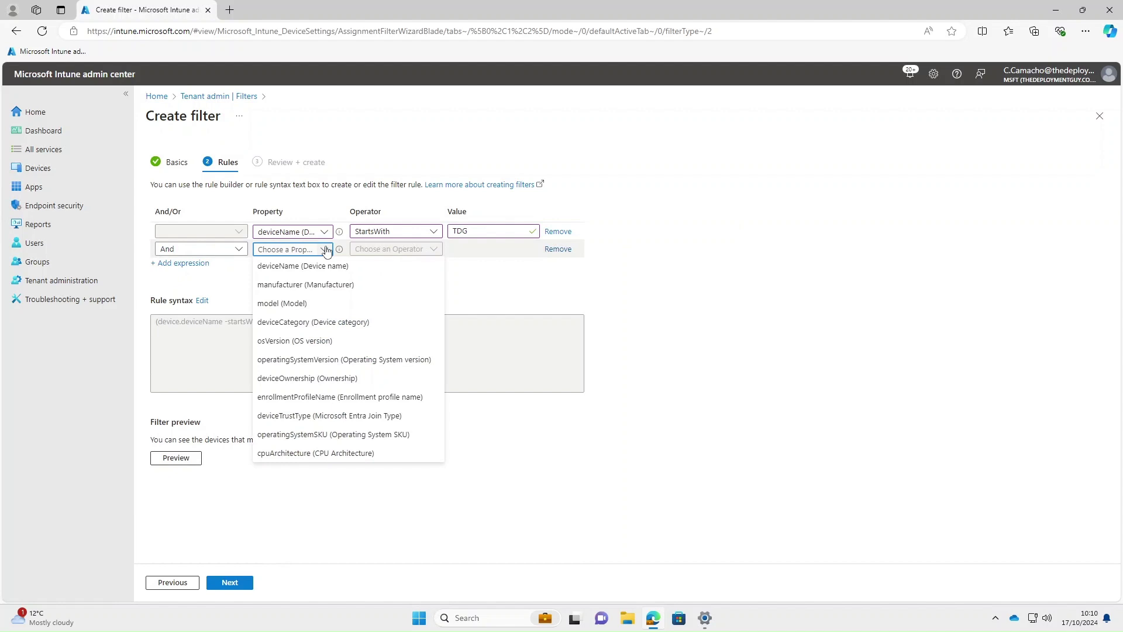
left_click(294, 342)
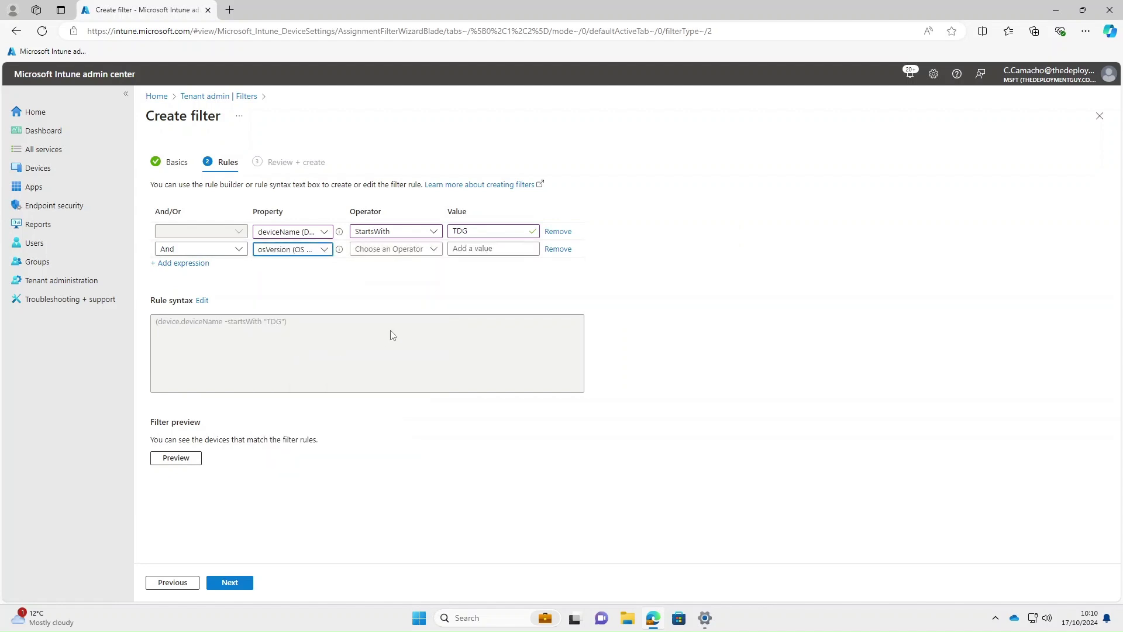
left_click(417, 250)
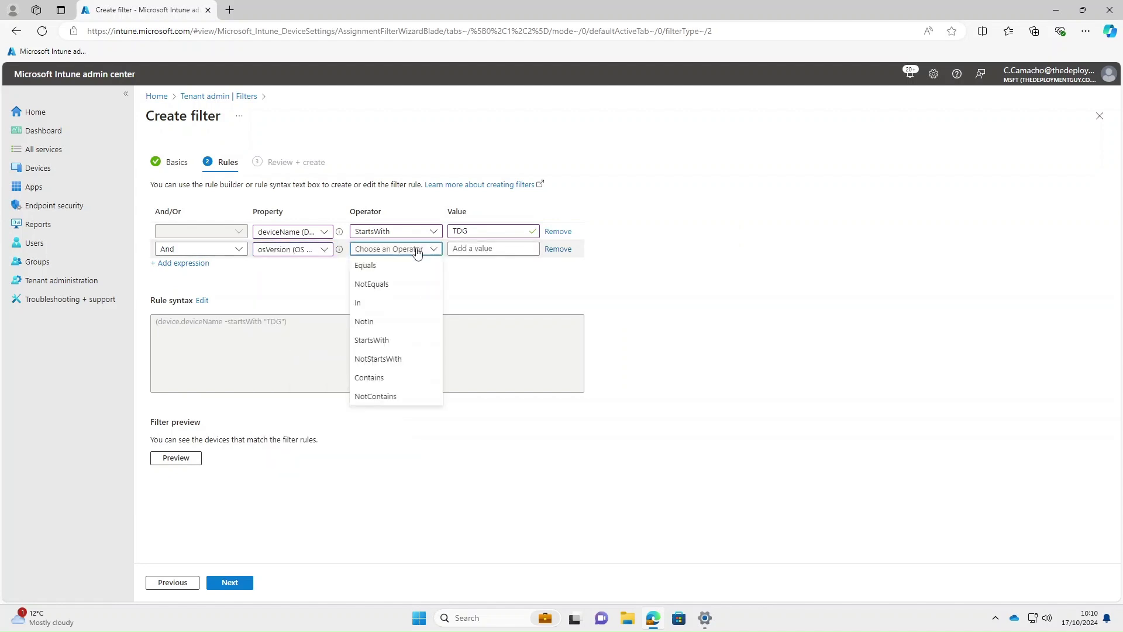
left_click(372, 340)
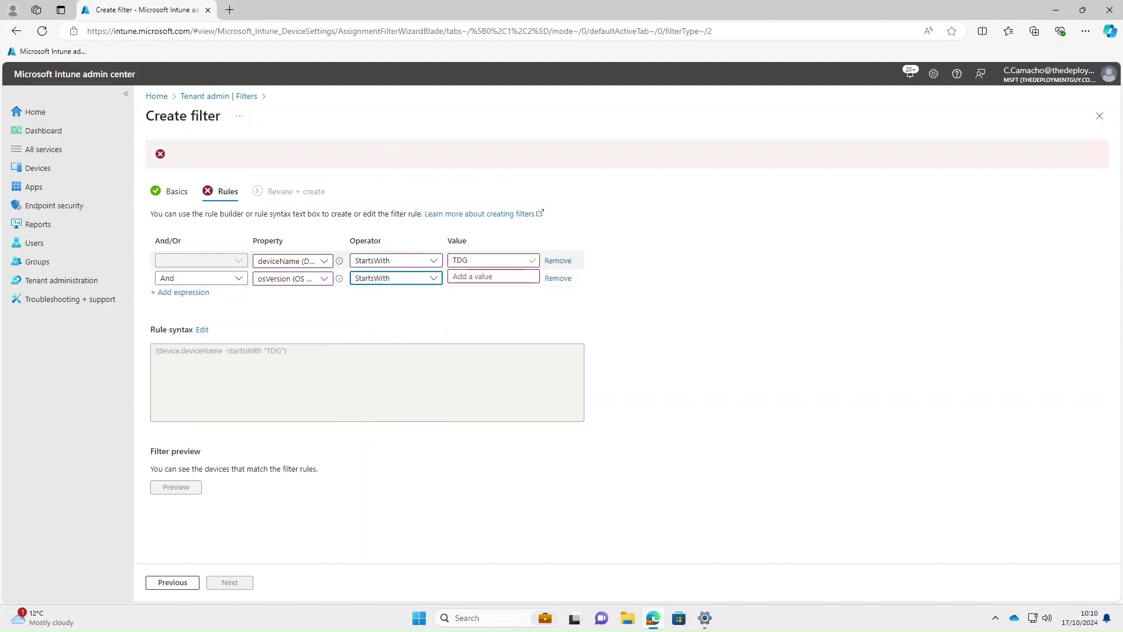
left_click(493, 277)
type("10.0.22")
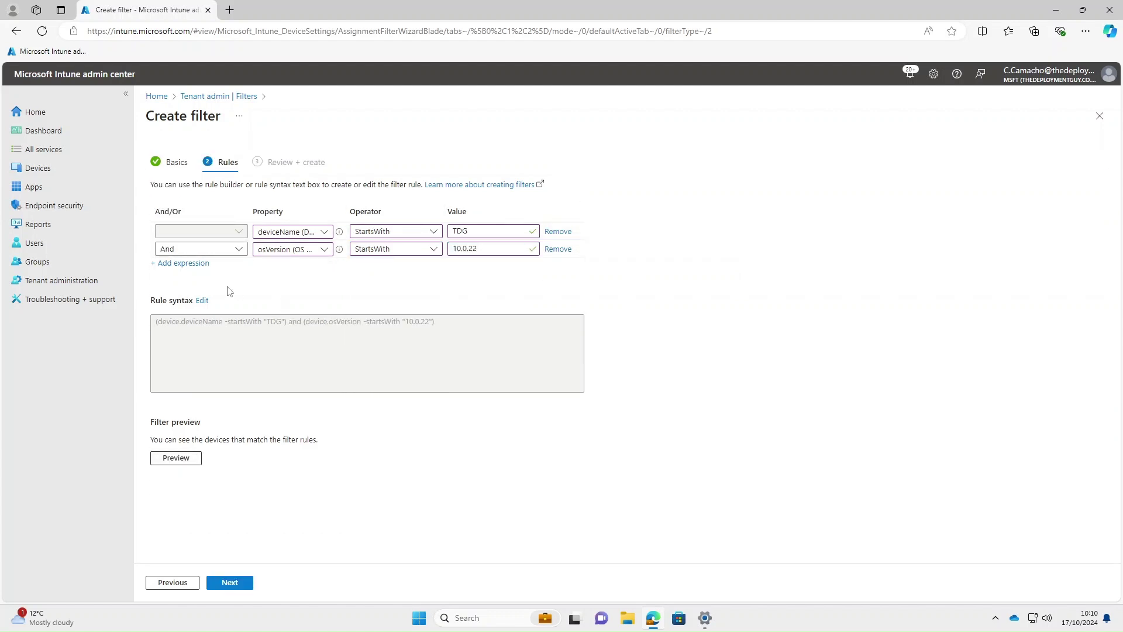
Add a third rule for model Contains Virtual
left_click(175, 263)
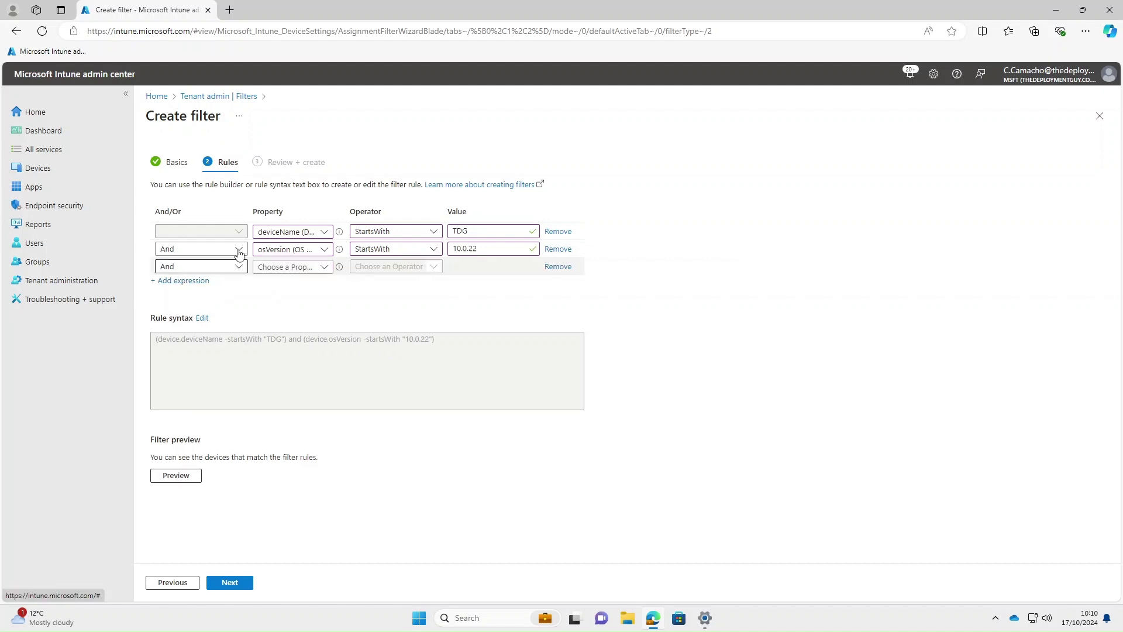
left_click(321, 267)
left_click(296, 320)
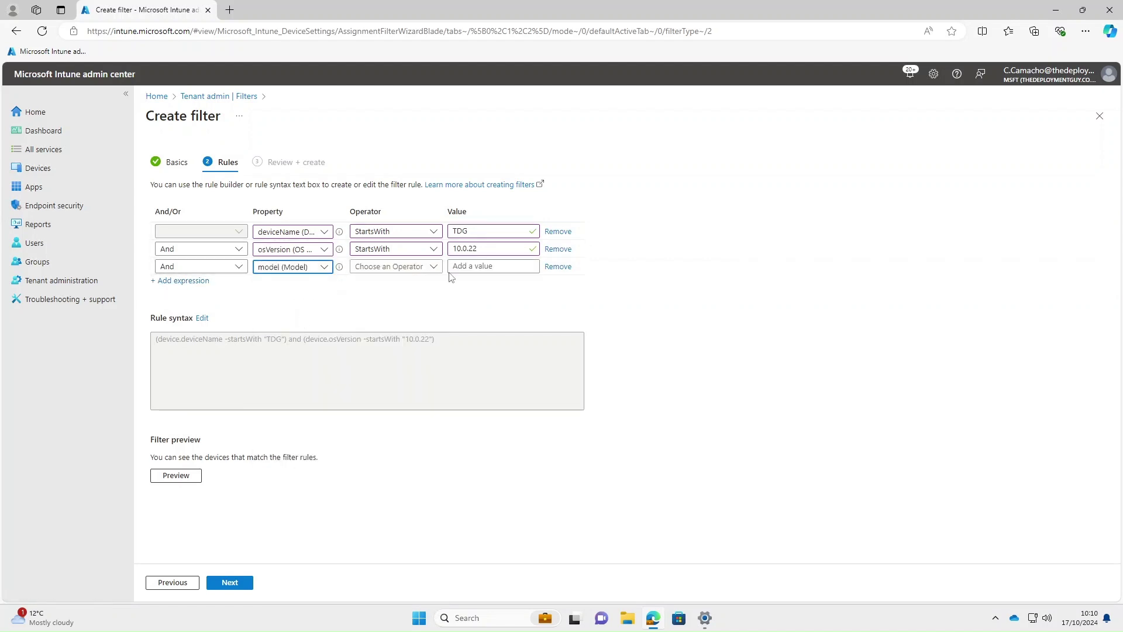
left_click(415, 270)
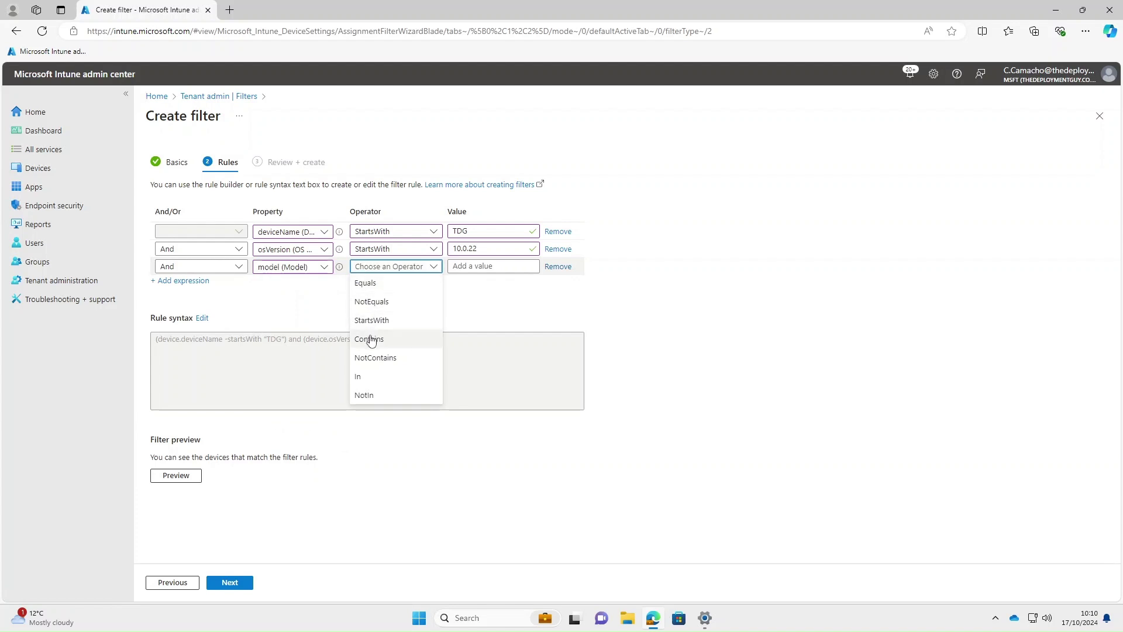
left_click(371, 338)
left_click(457, 294)
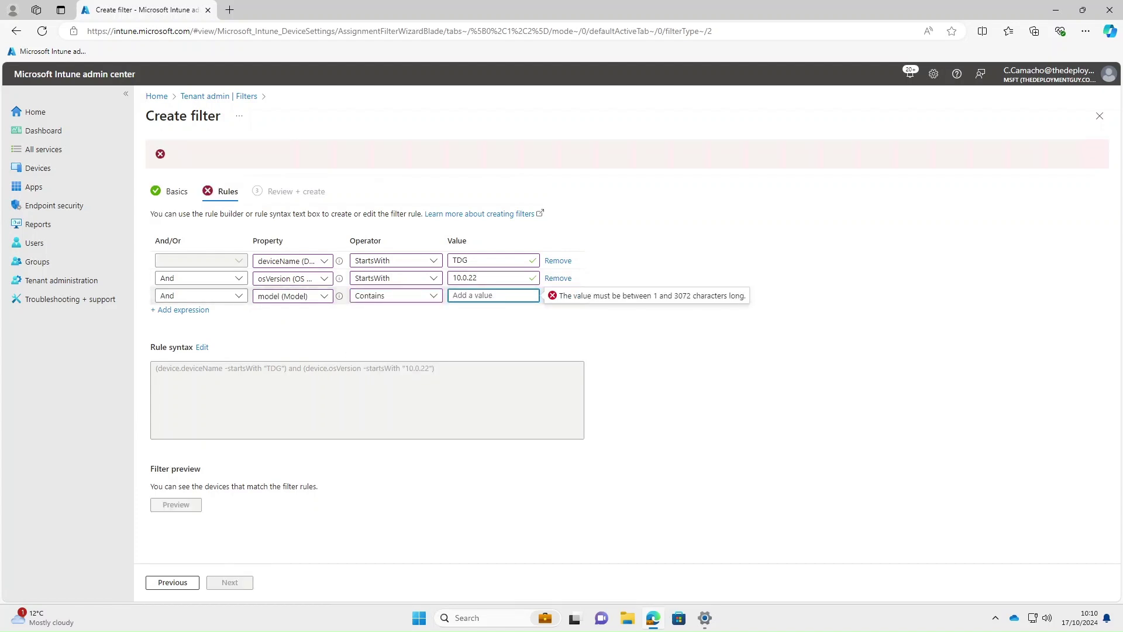
type("Virtual")
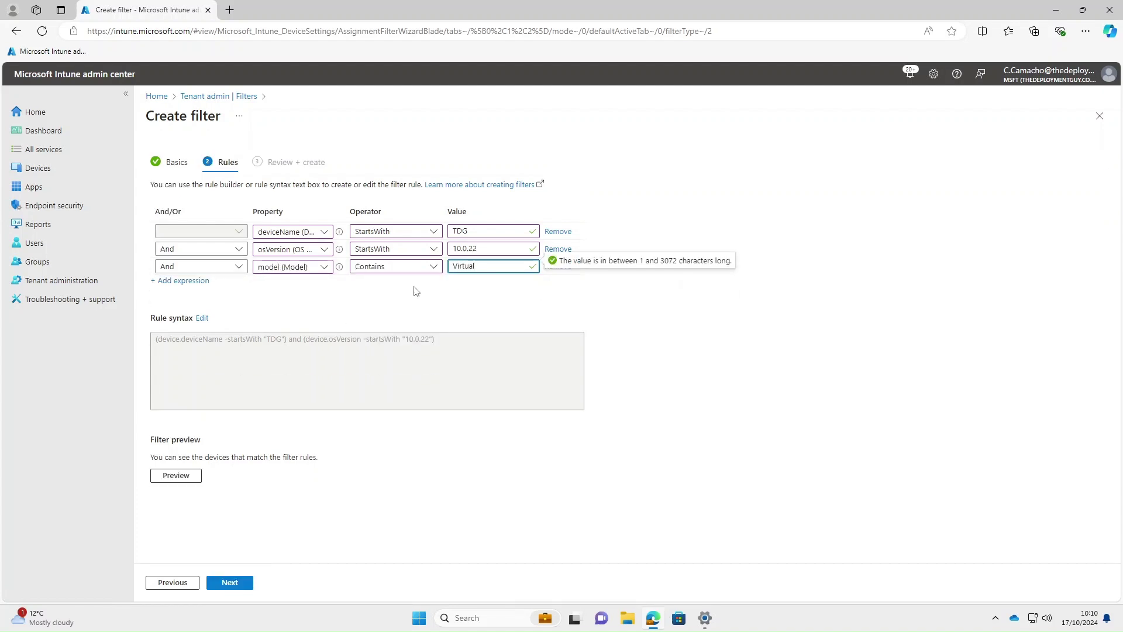
left_click(476, 294)
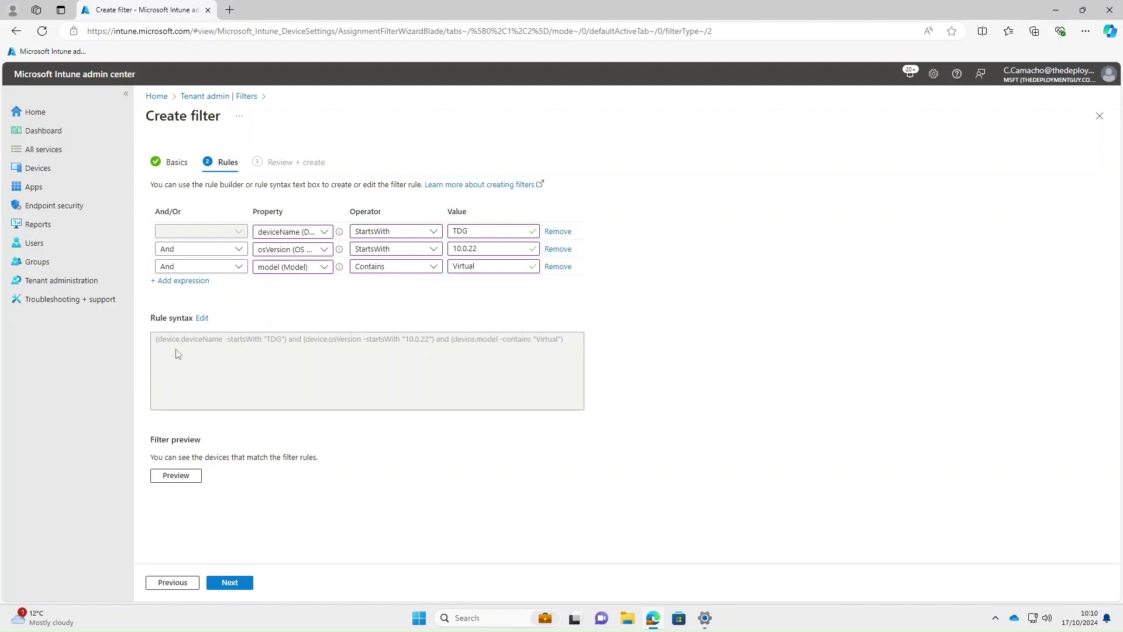
Preview the filter, add deviceCategory Contains Teacher, and preview the matching devices again
left_click(177, 476)
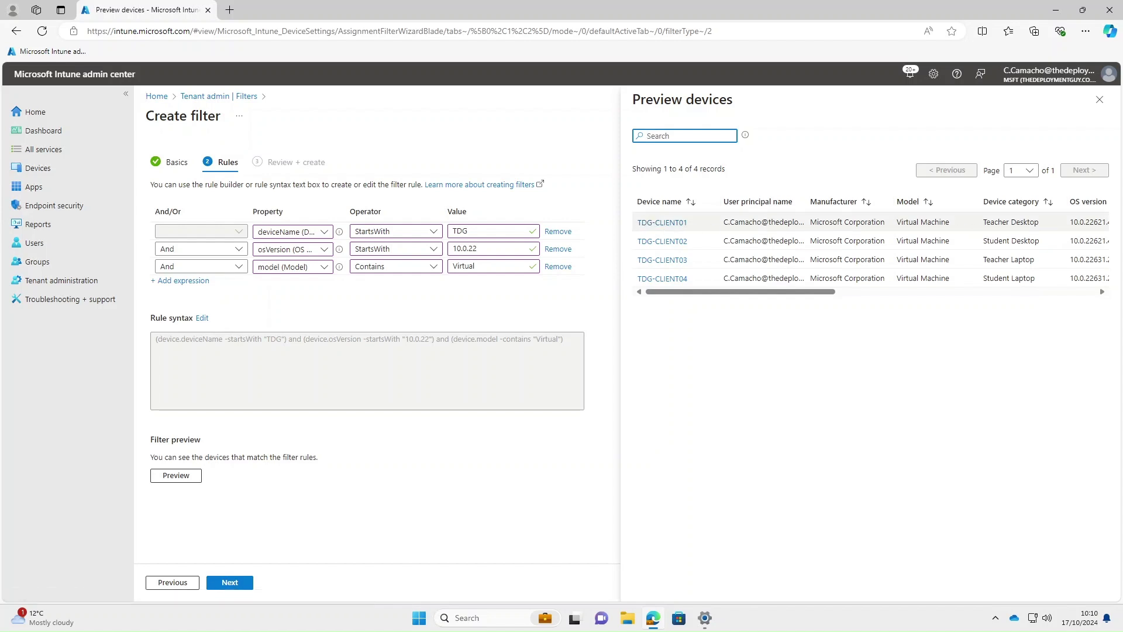
left_click(183, 280)
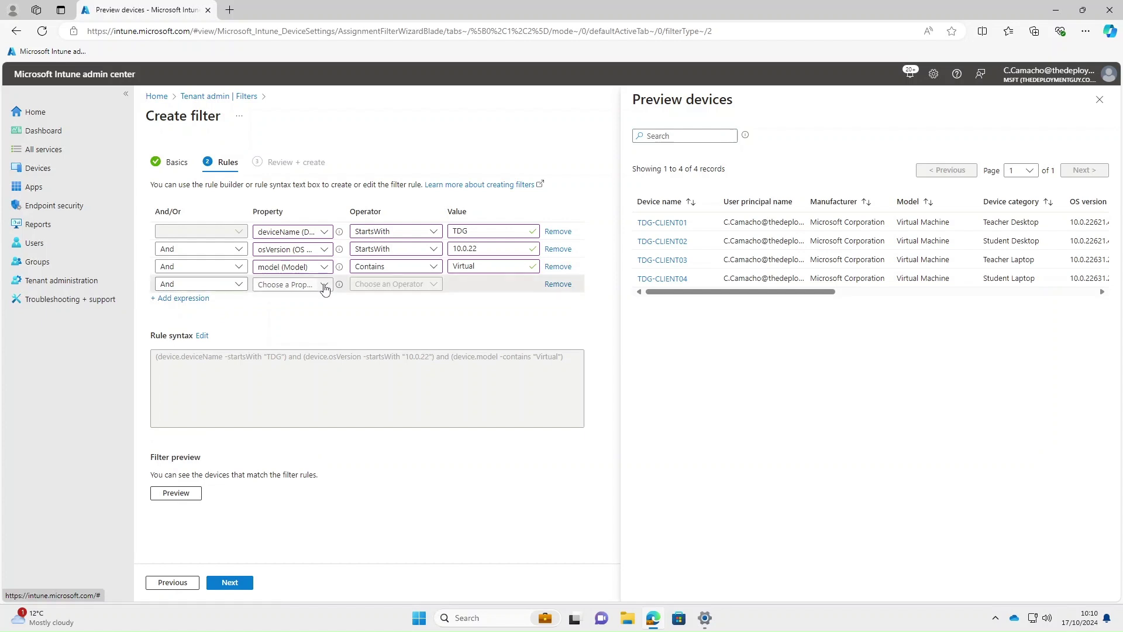
left_click(323, 284)
left_click(304, 357)
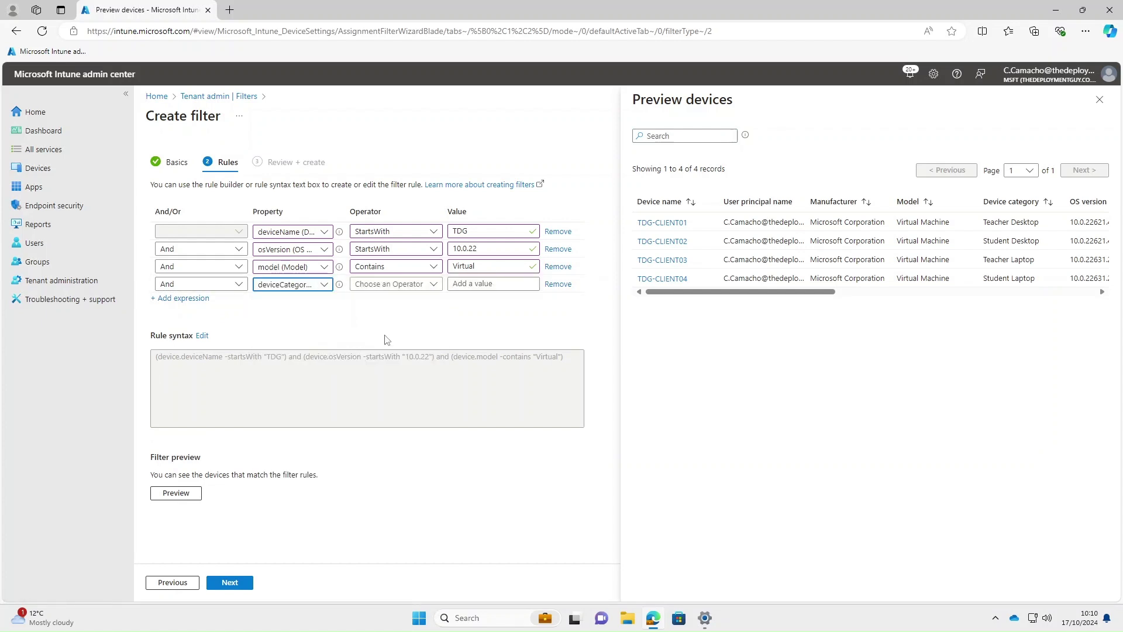
left_click(434, 285)
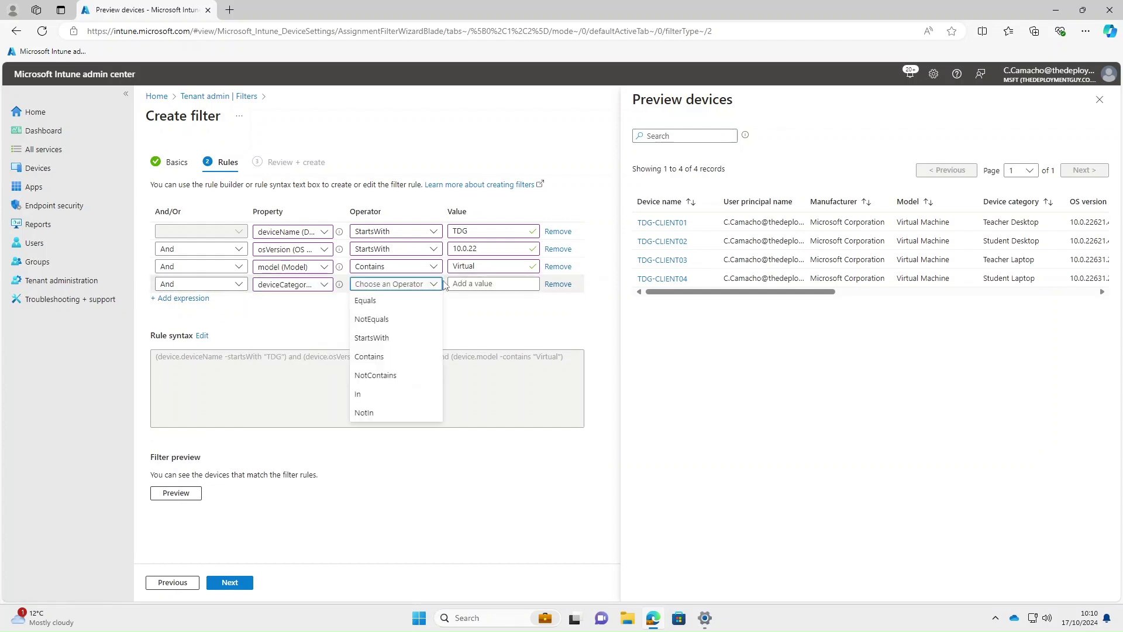
left_click(370, 357)
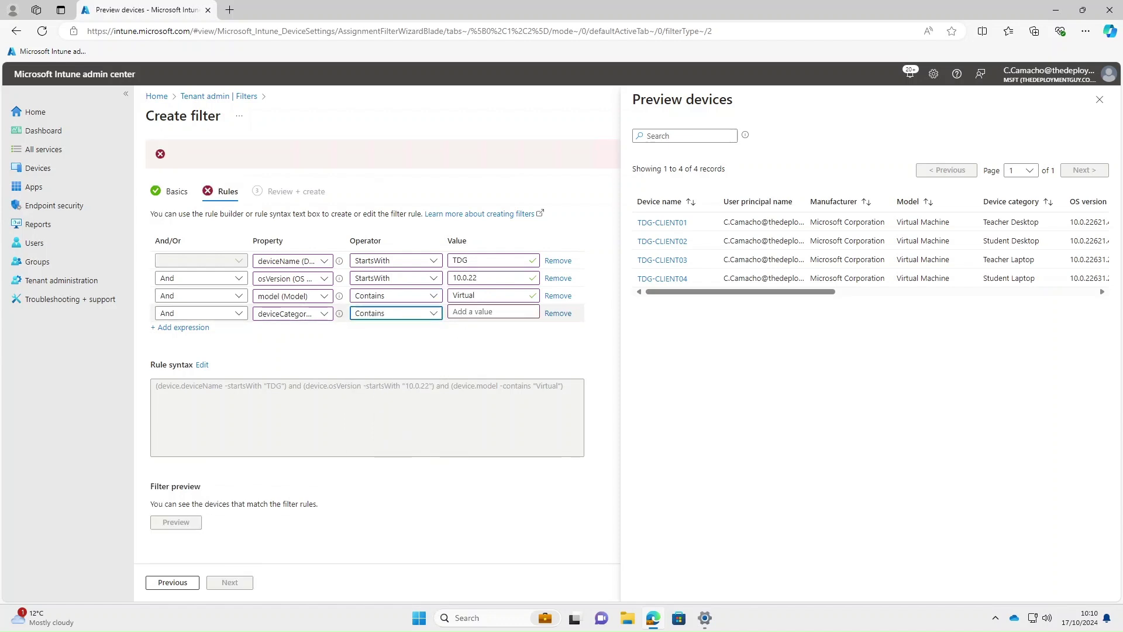
left_click(493, 312)
type("Teacher")
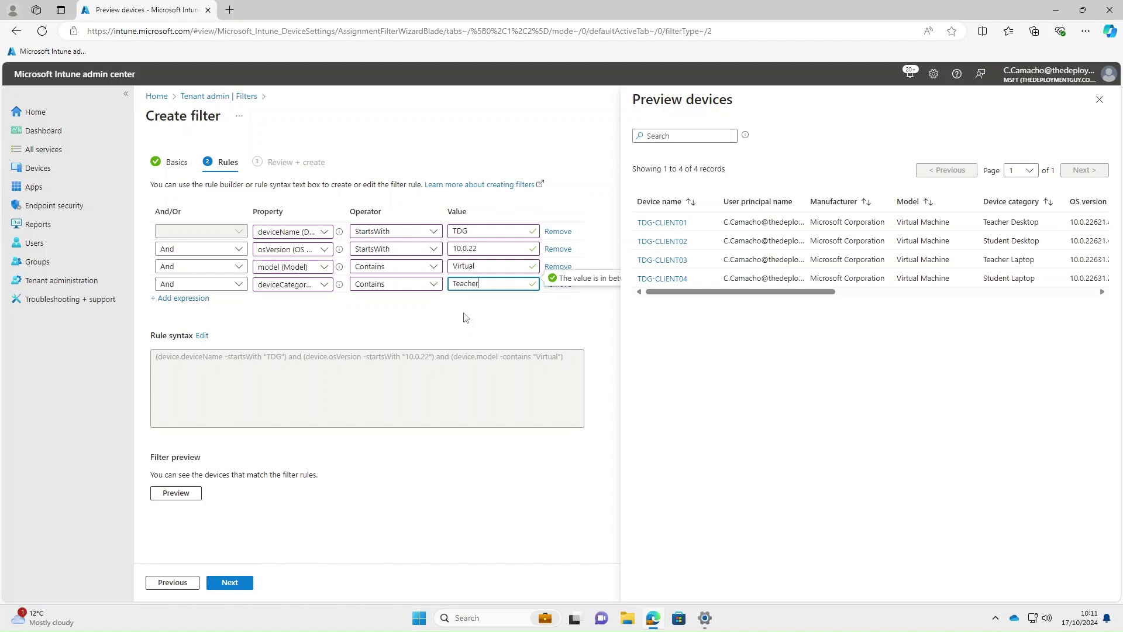
left_click(465, 317)
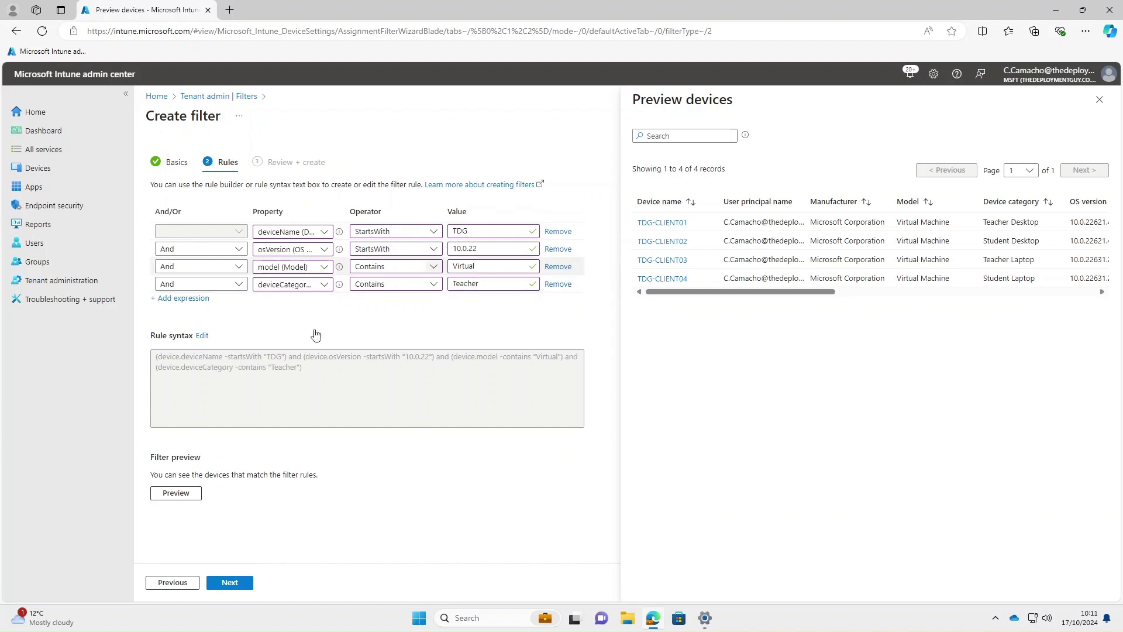
left_click(185, 495)
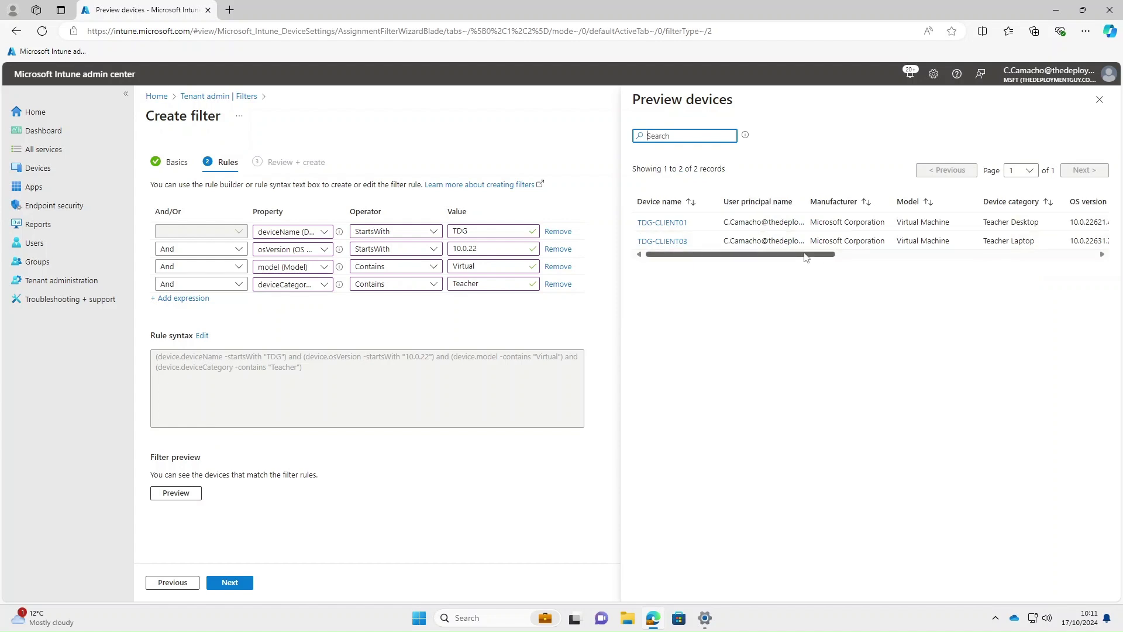
Review and create the All TDG Windows 11 Virtual Machines filter
left_click_drag(805, 258, 781, 259)
left_click(231, 584)
left_click(231, 584)
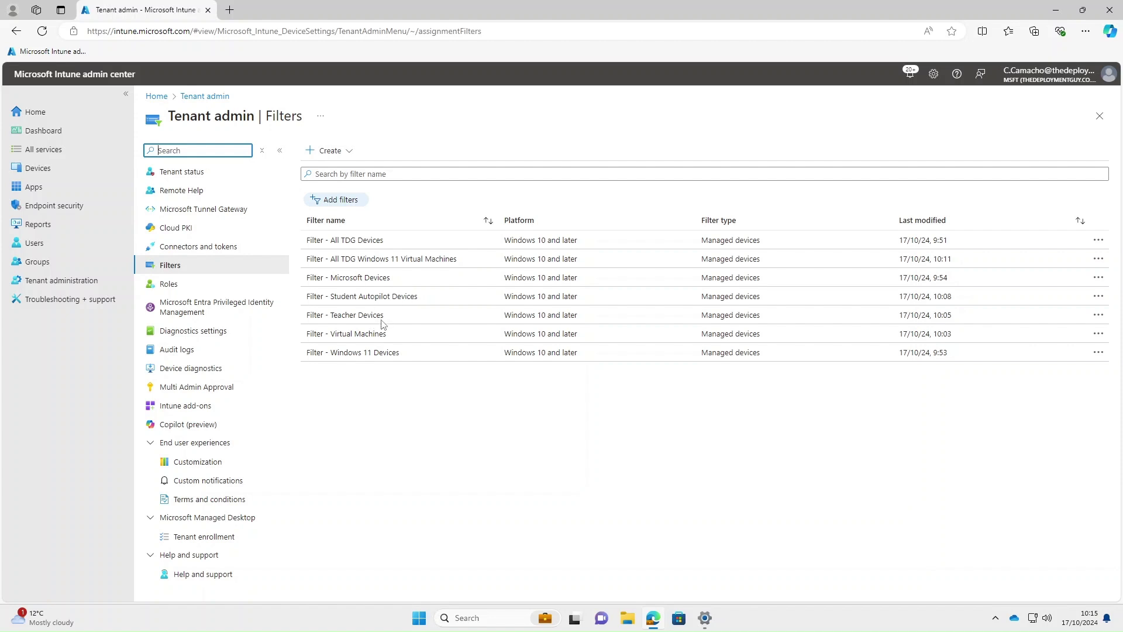
left_click(34, 191)
Add an all-devices Required assignment to Microsoft Whiteboard's properties
left_click(188, 248)
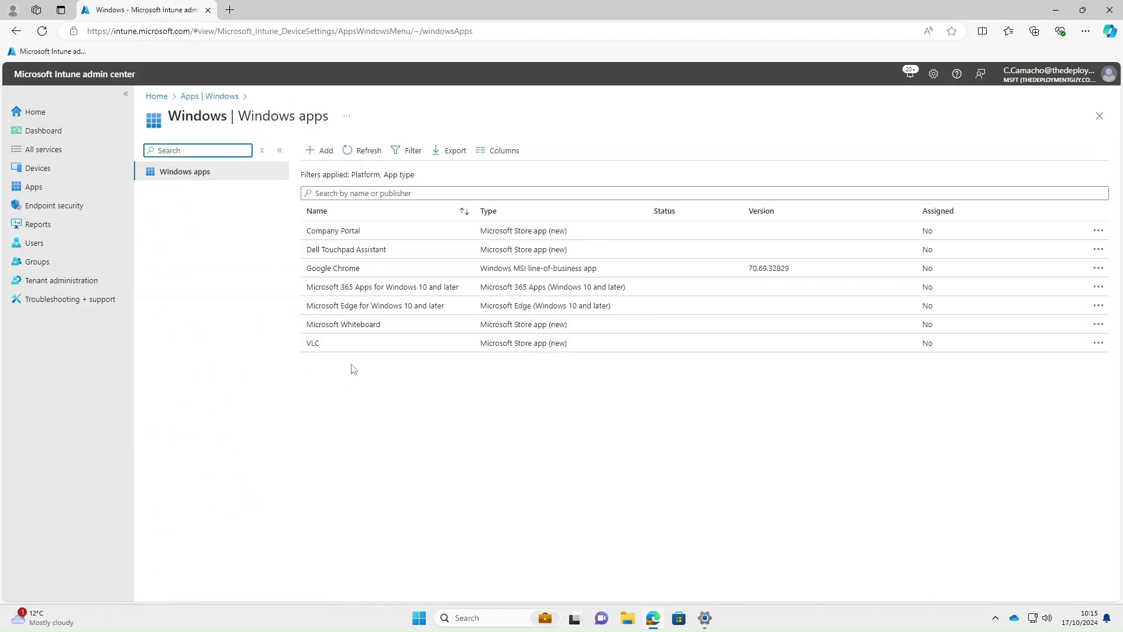
left_click(347, 326)
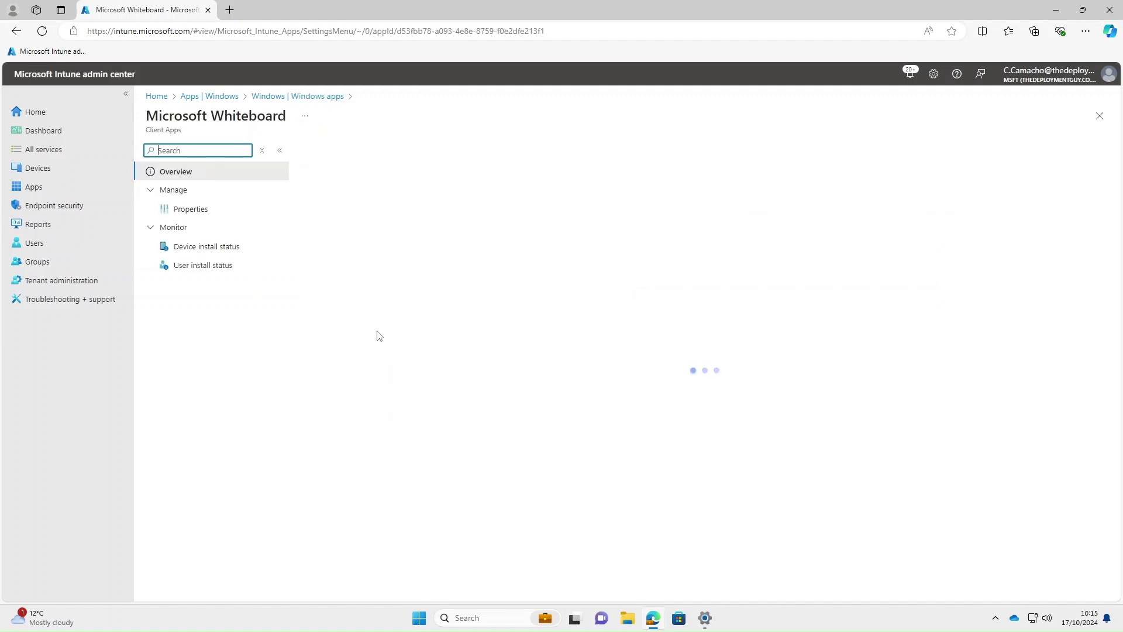
left_click(201, 211)
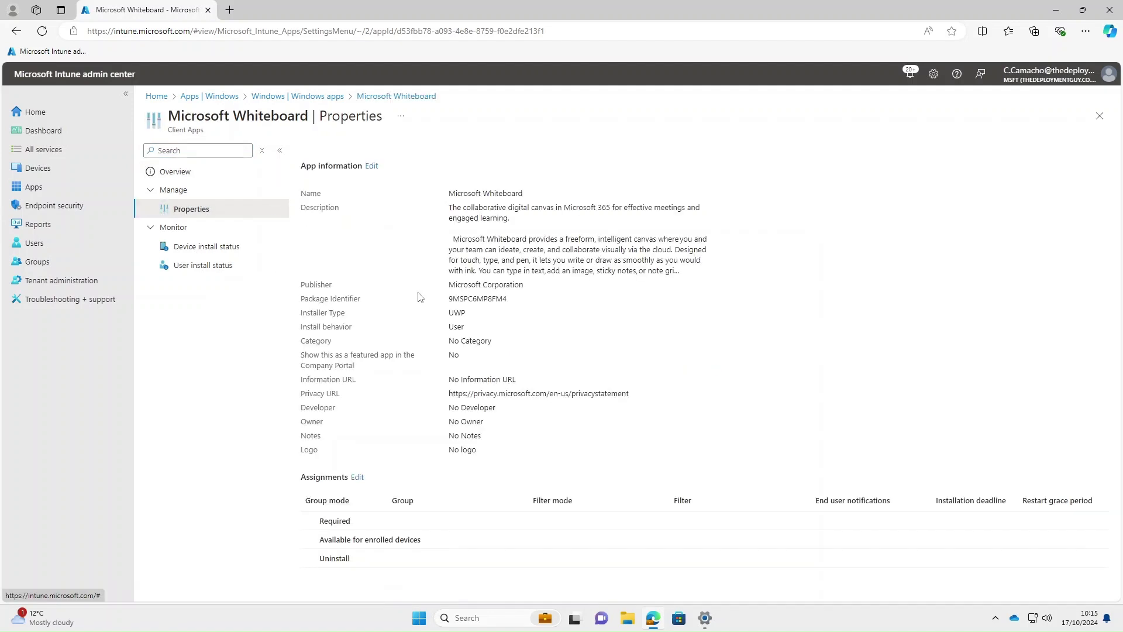
left_click(357, 477)
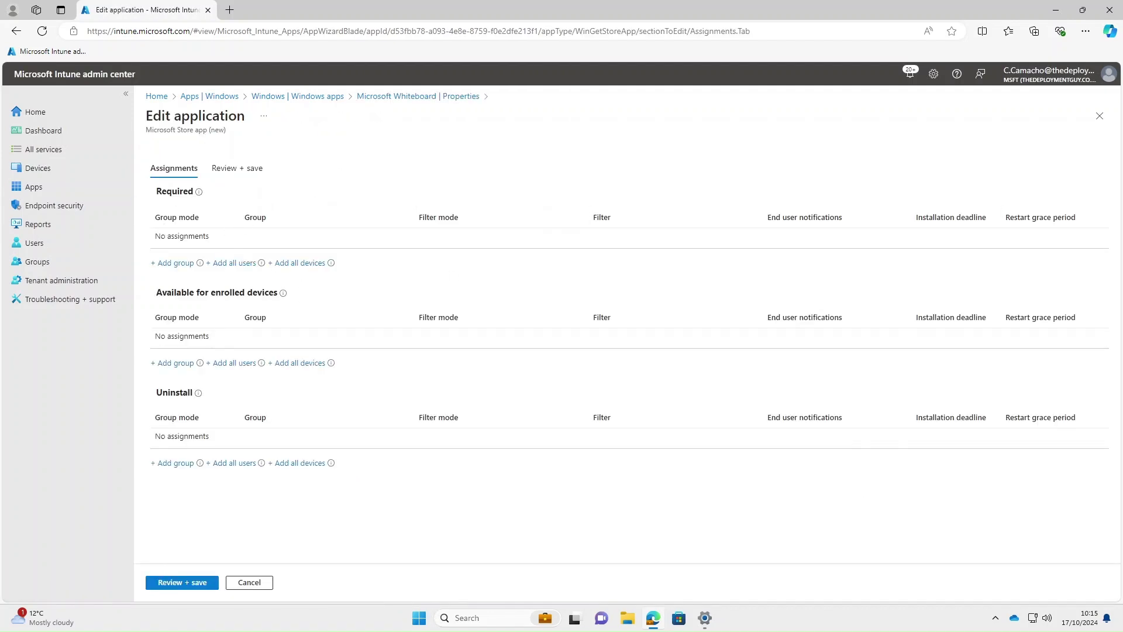
left_click(286, 264)
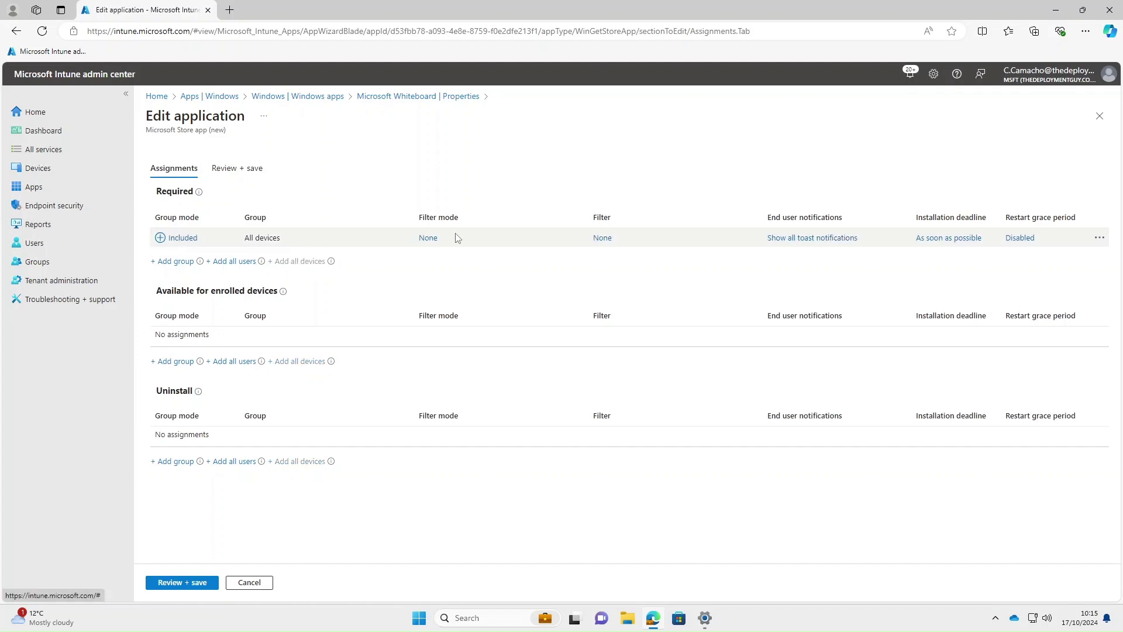
Include only Filter - Teacher Devices on that assignment and save the changes
left_click(603, 238)
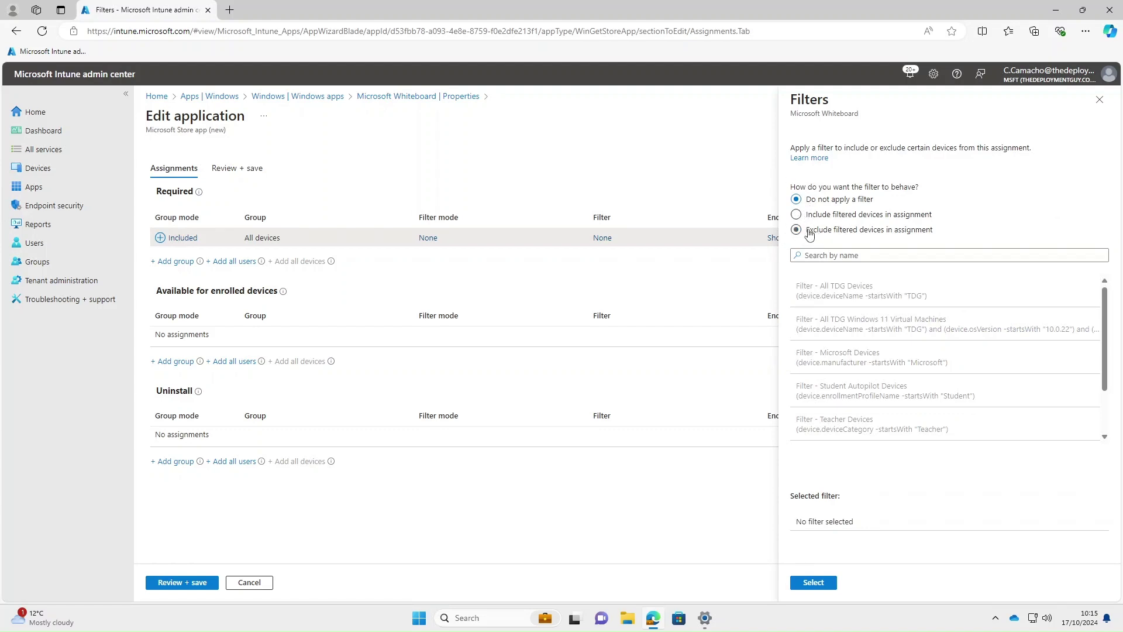
left_click(796, 215)
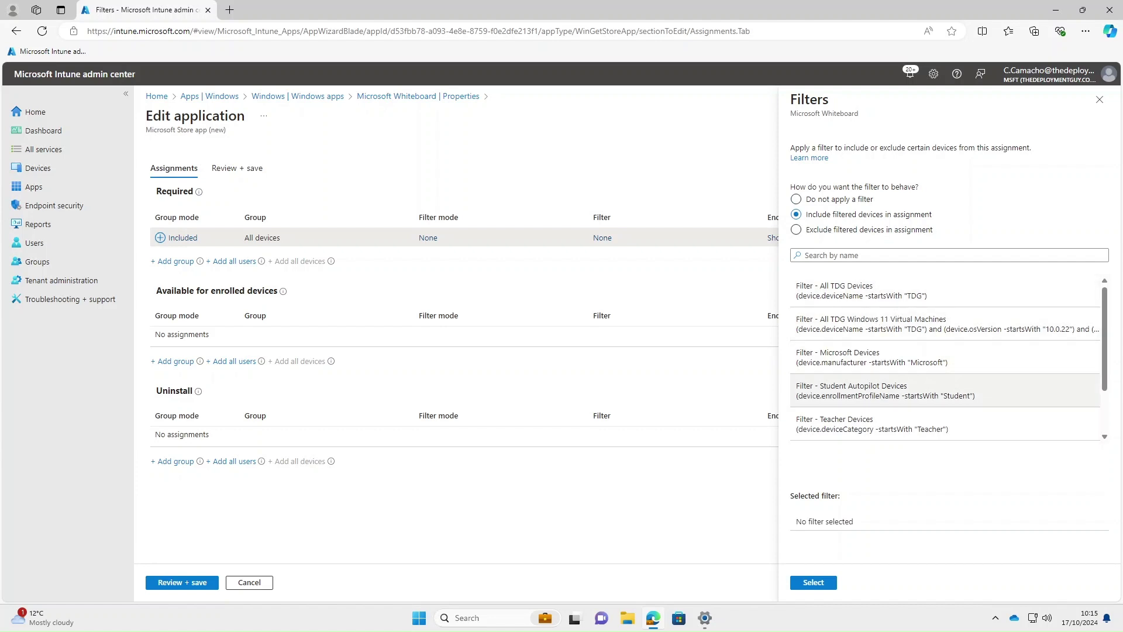
left_click(848, 425)
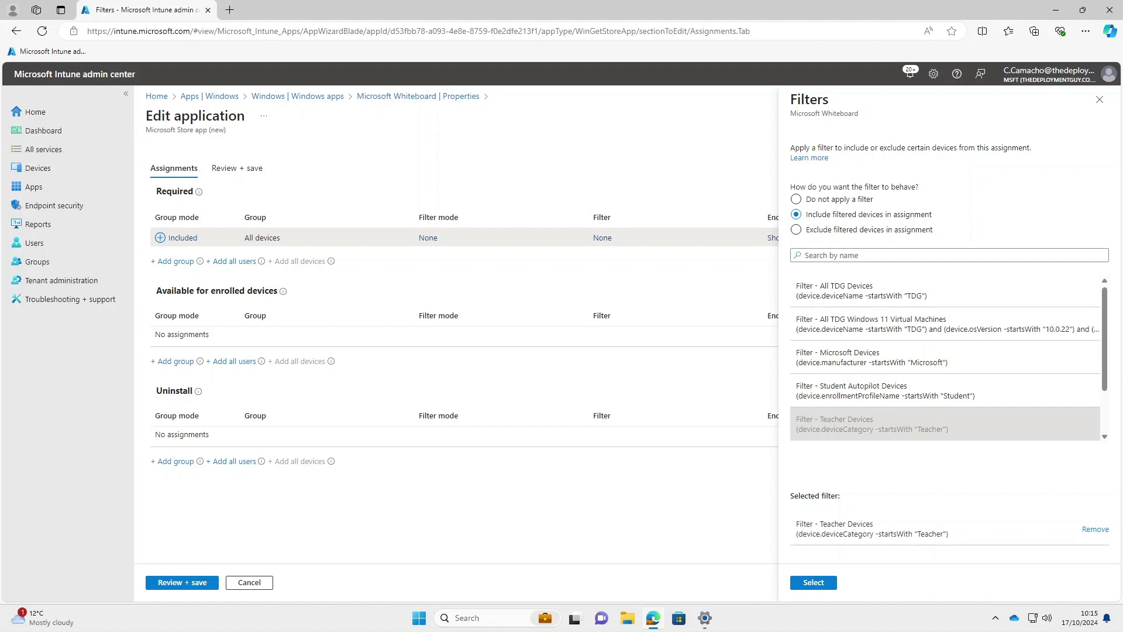
left_click(819, 584)
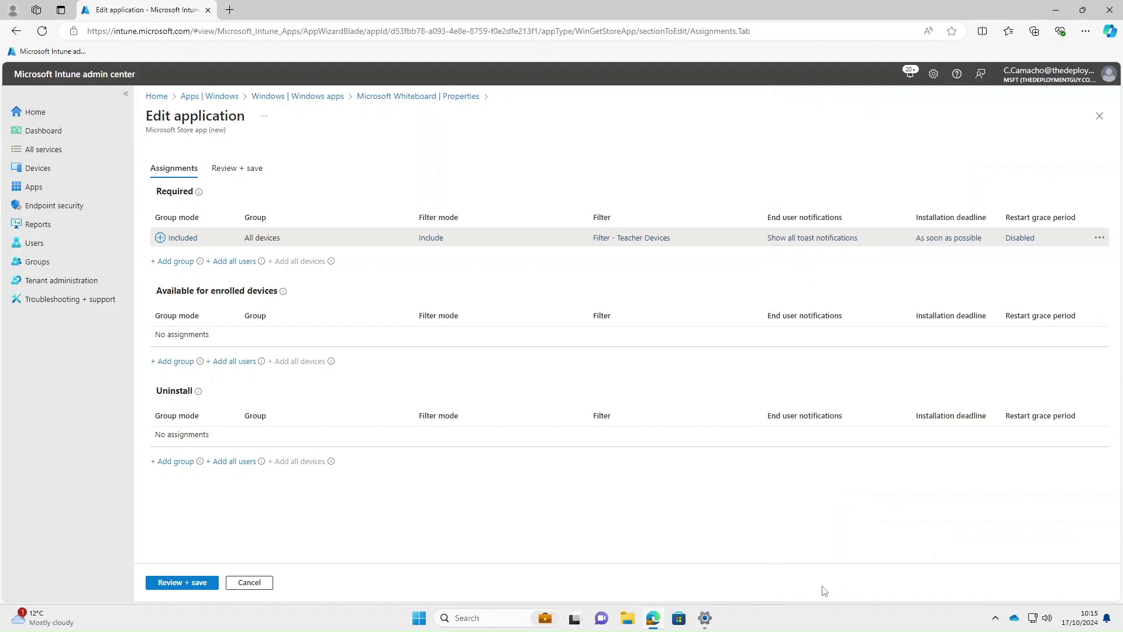
left_click(182, 584)
left_click(170, 582)
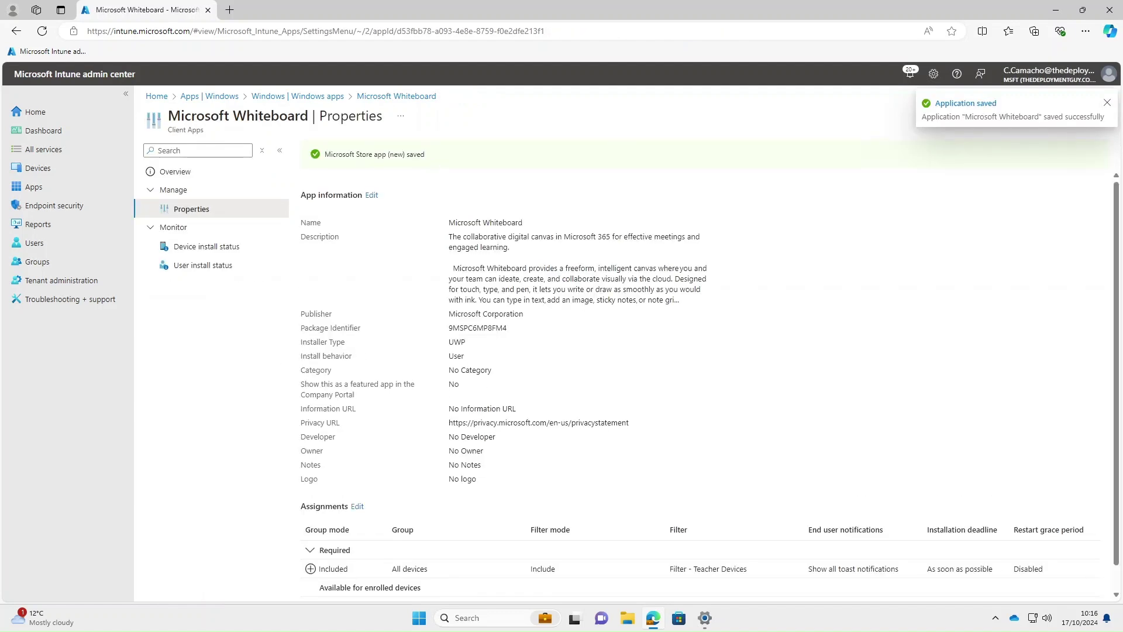
left_click(298, 96)
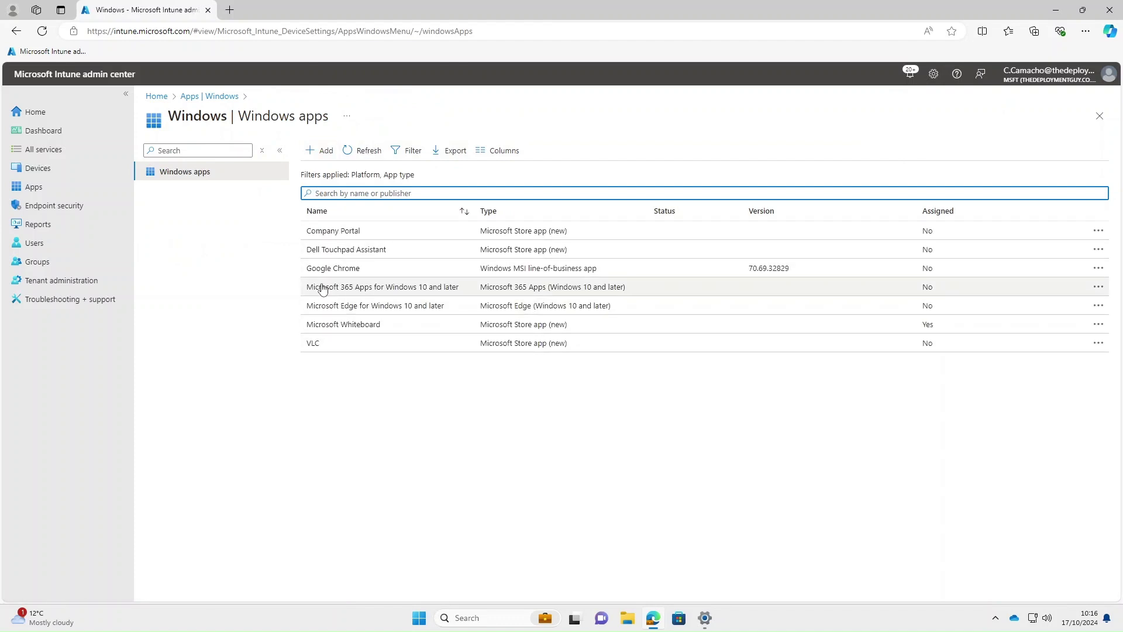
Draft a Required all-devices Include-filter assignment for Dell Touchpad Assistant, then discard it
left_click(340, 253)
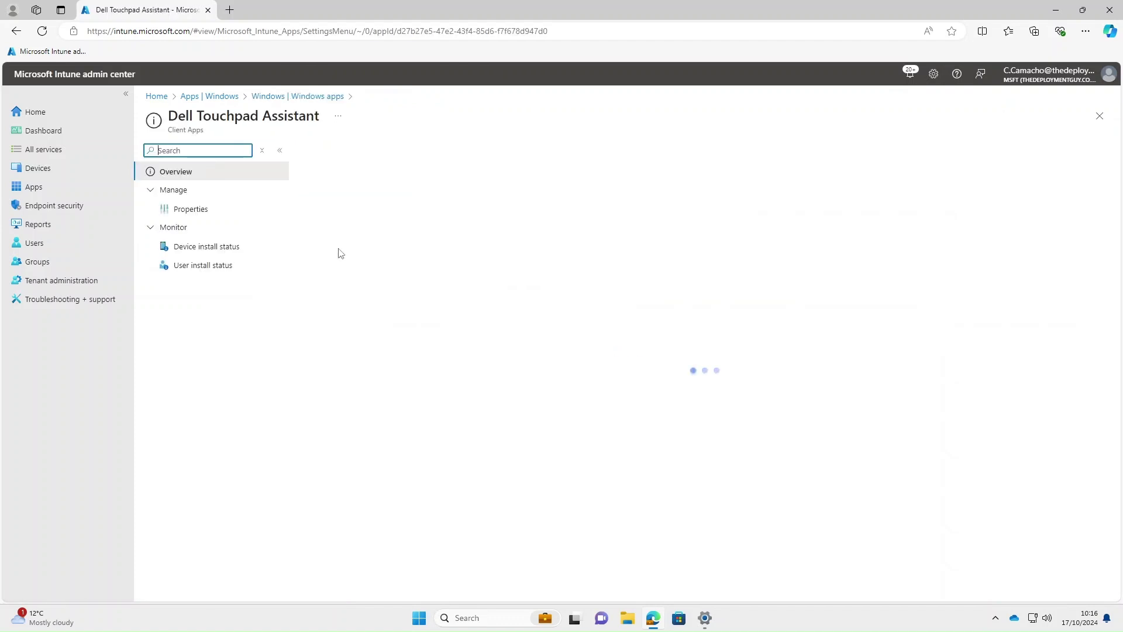
left_click(199, 210)
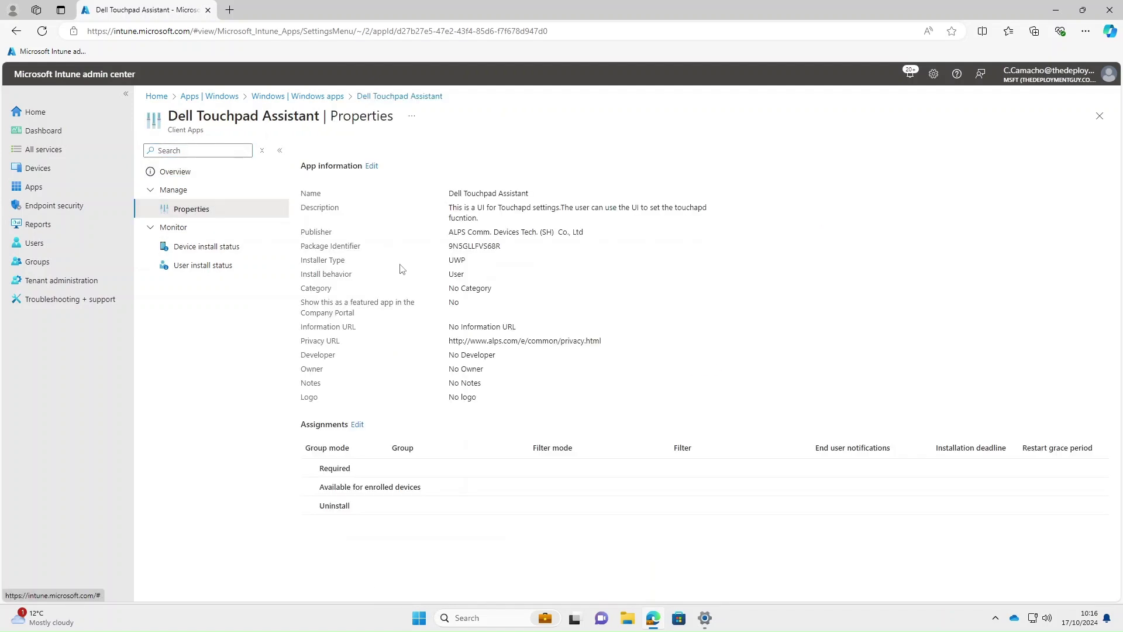
left_click(357, 424)
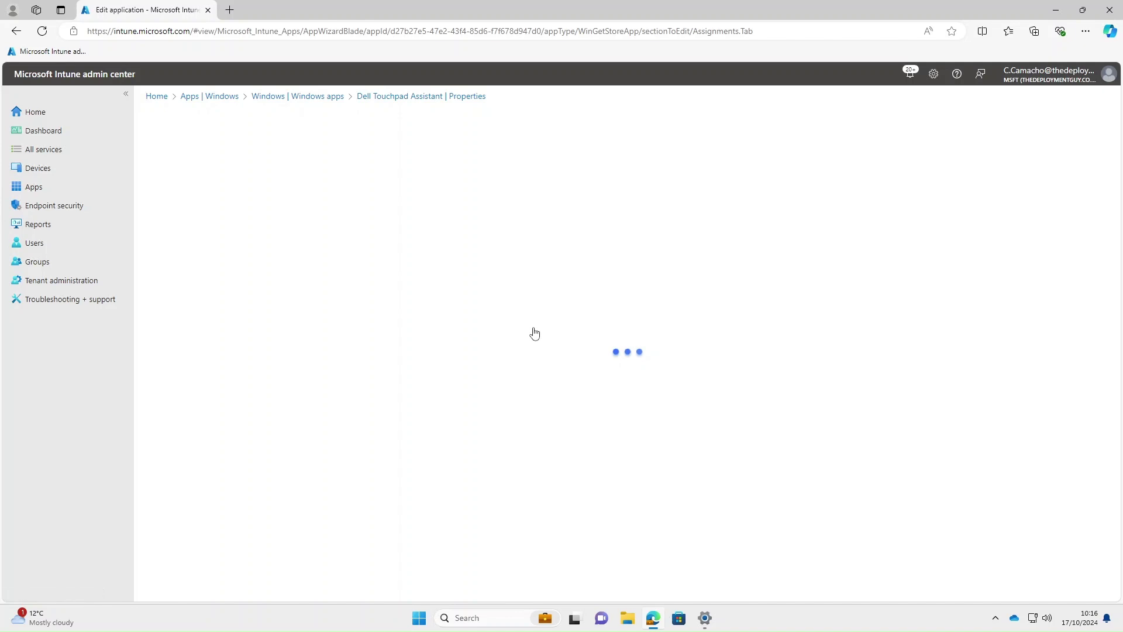
left_click(311, 262)
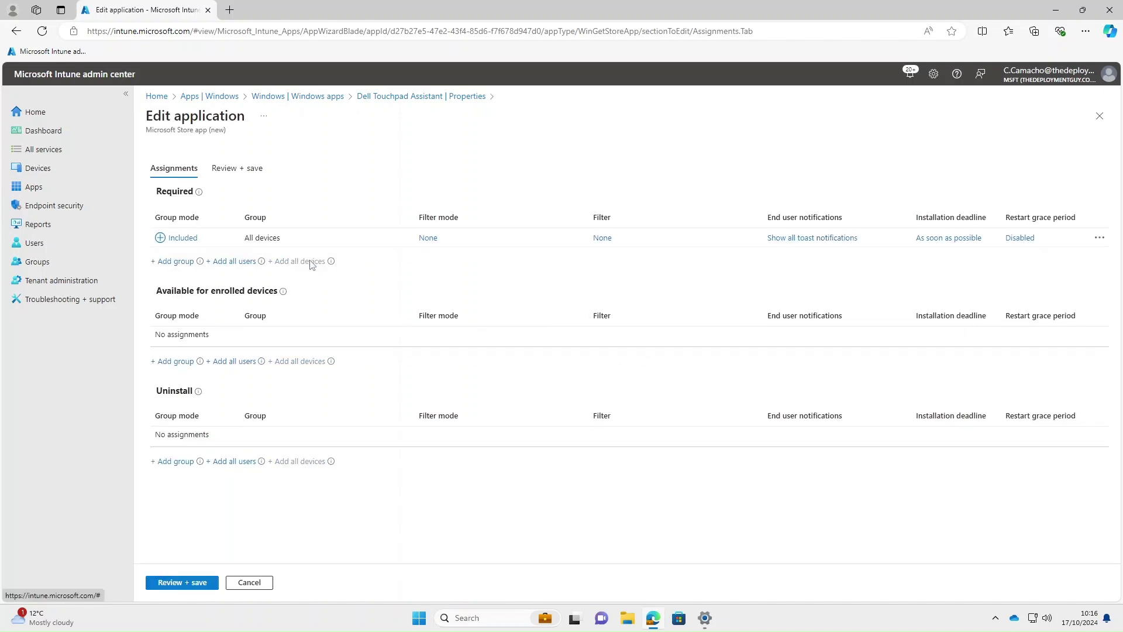
left_click(602, 237)
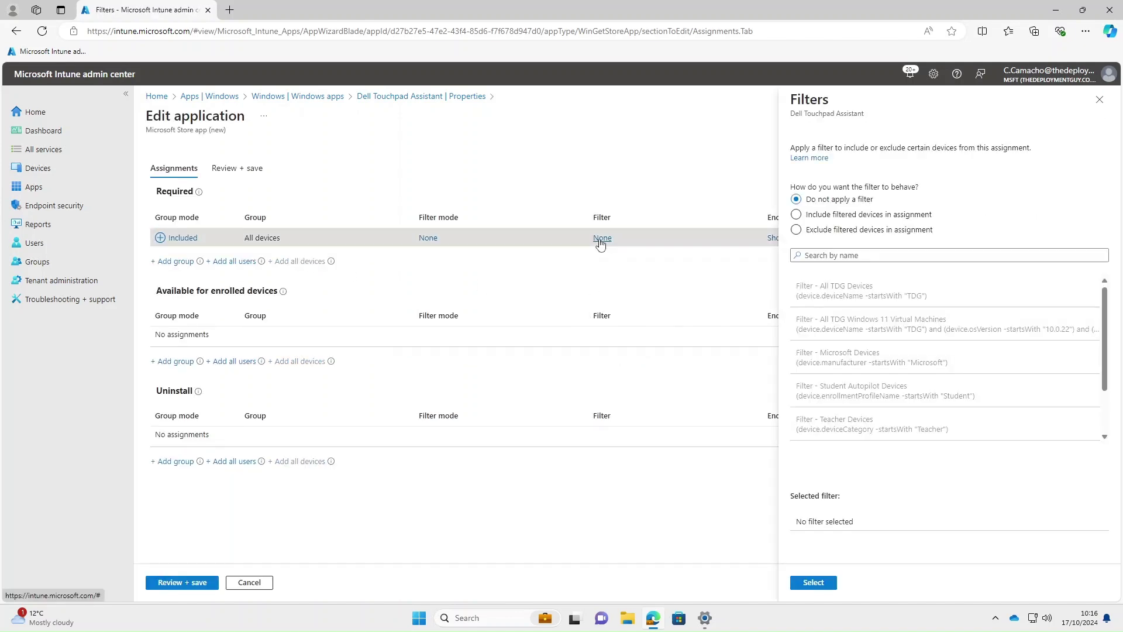
left_click(796, 214)
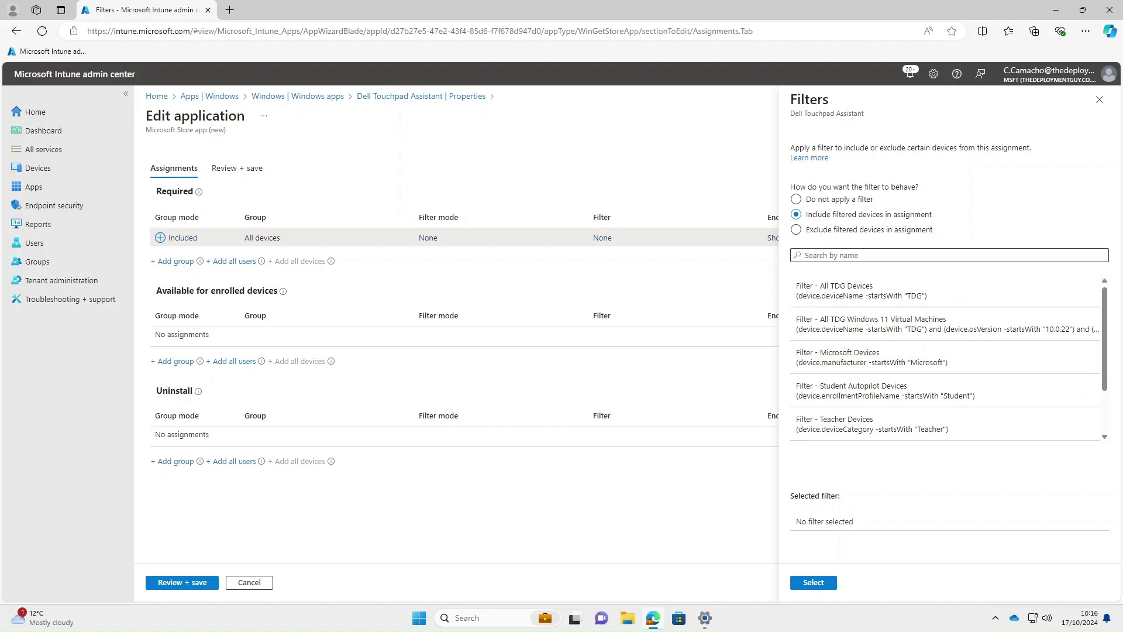
left_click(1099, 102)
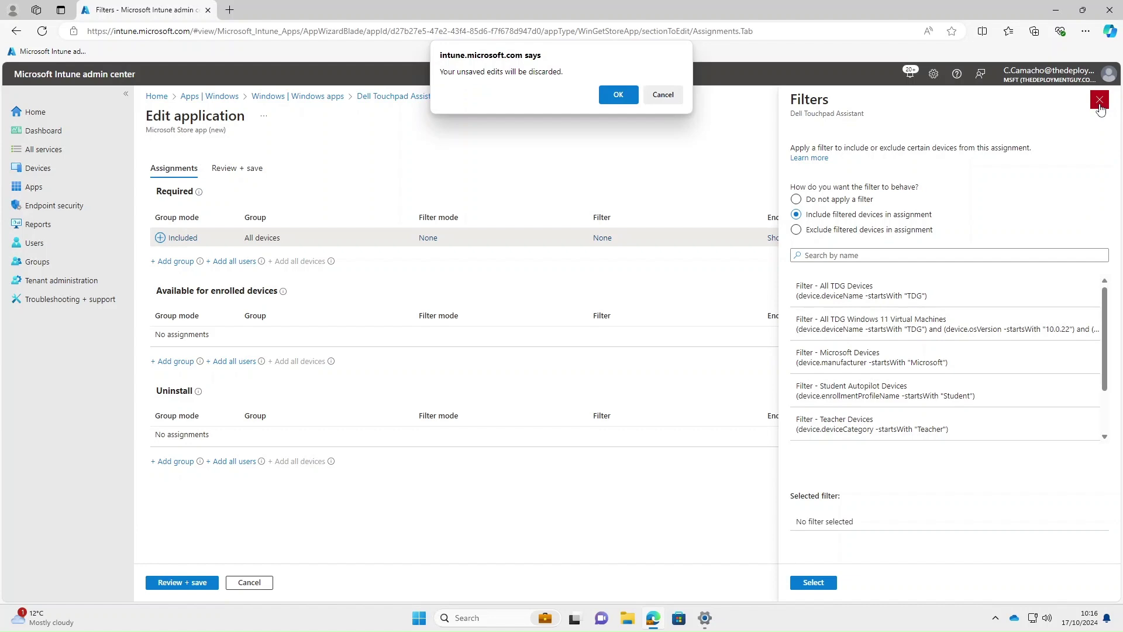
left_click(617, 96)
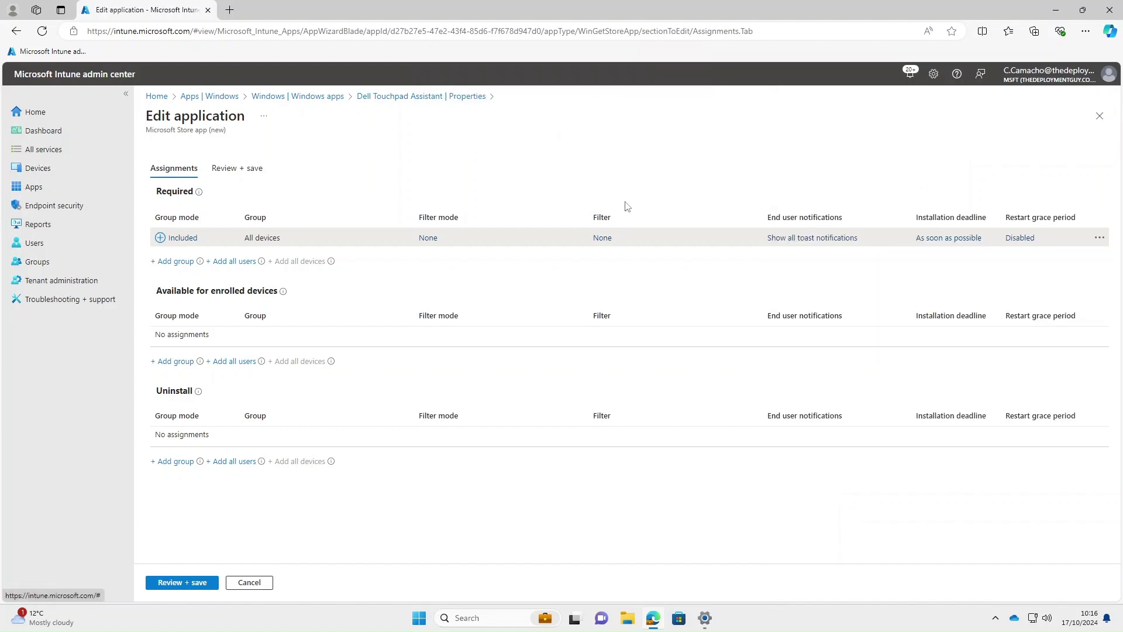
left_click(319, 97)
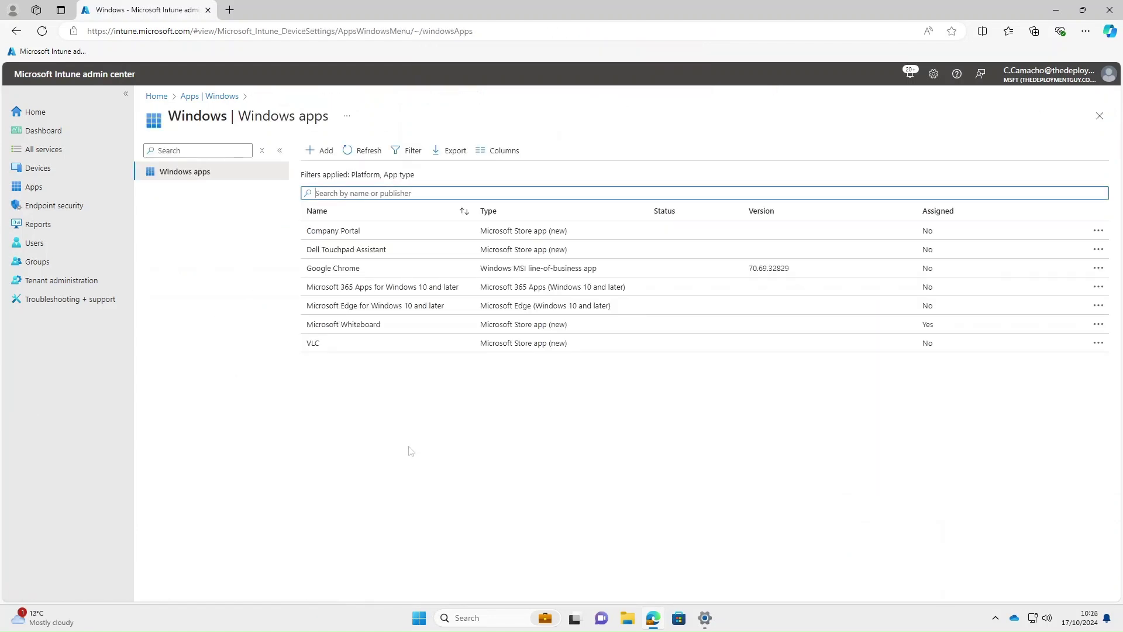
Add all devices to the Windows - Power Options (Teacher Devices) profile's assignments
left_click(49, 171)
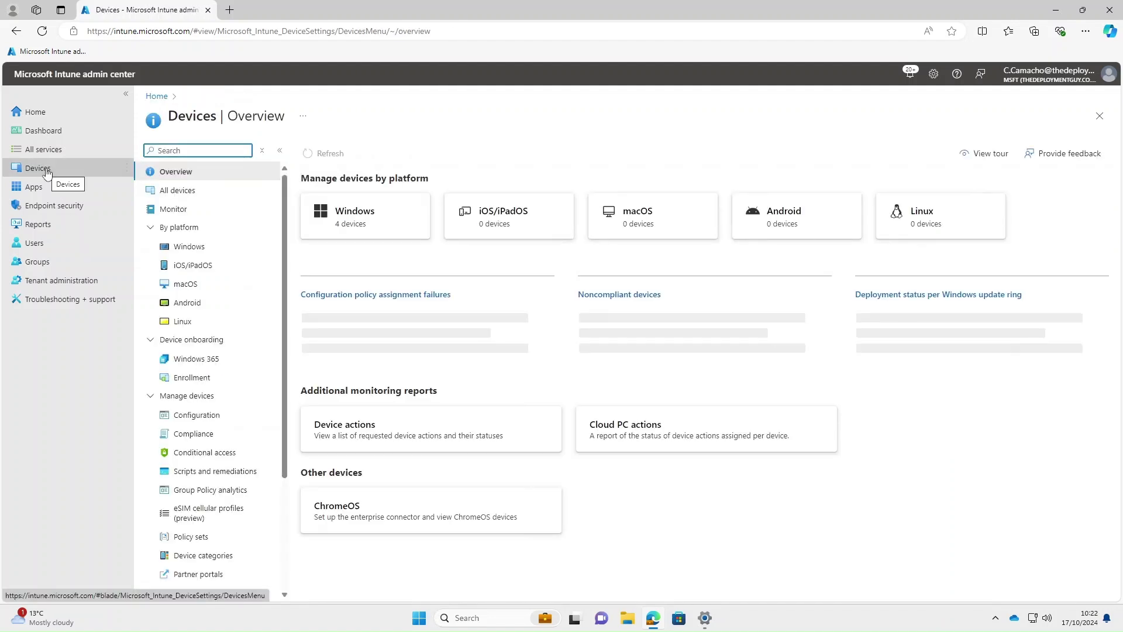
left_click(187, 248)
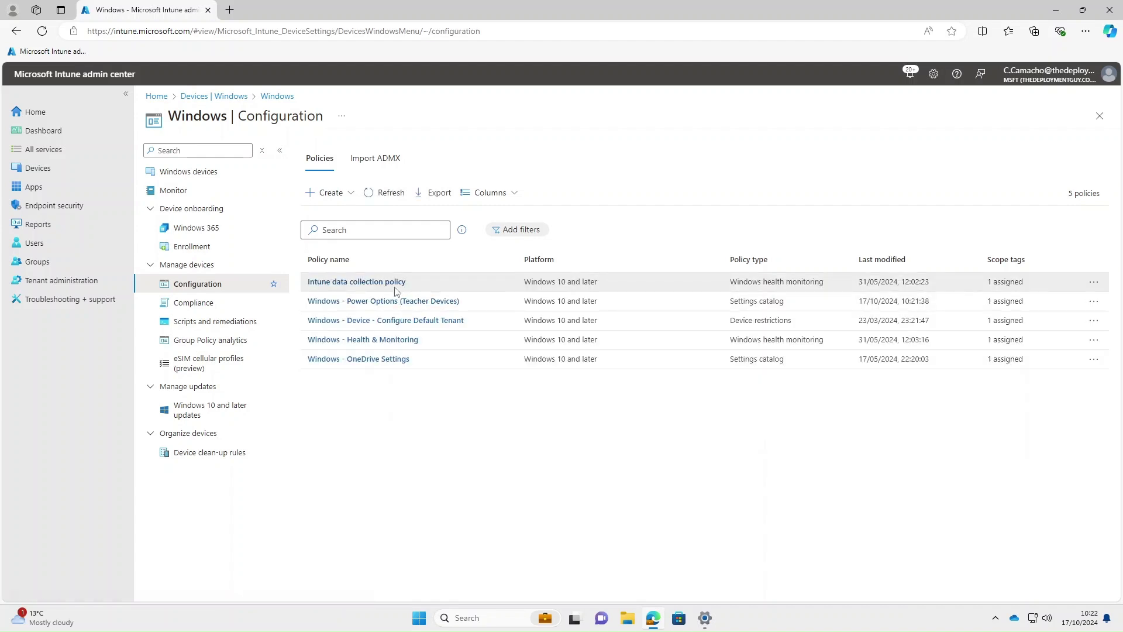
left_click(363, 302)
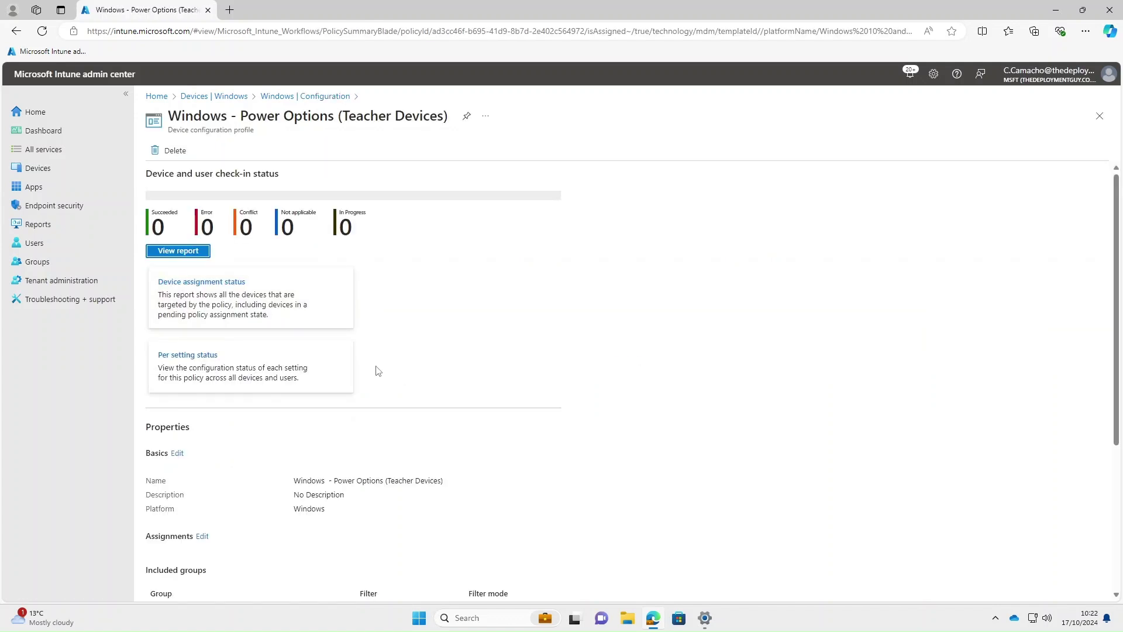
scroll(377, 371, "down", 4)
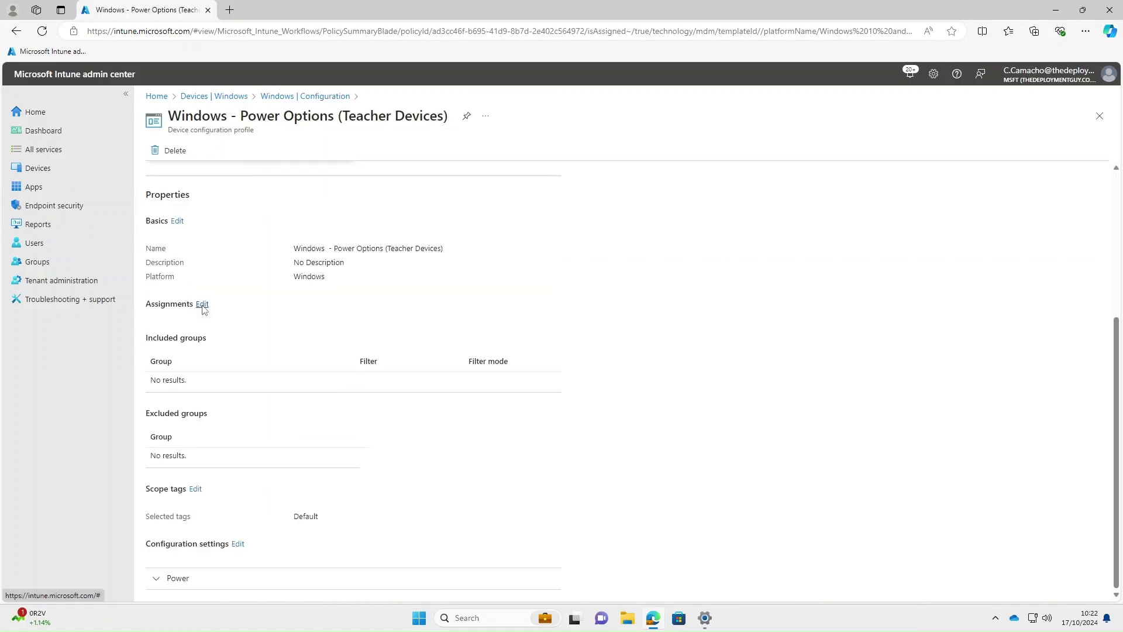
left_click(202, 305)
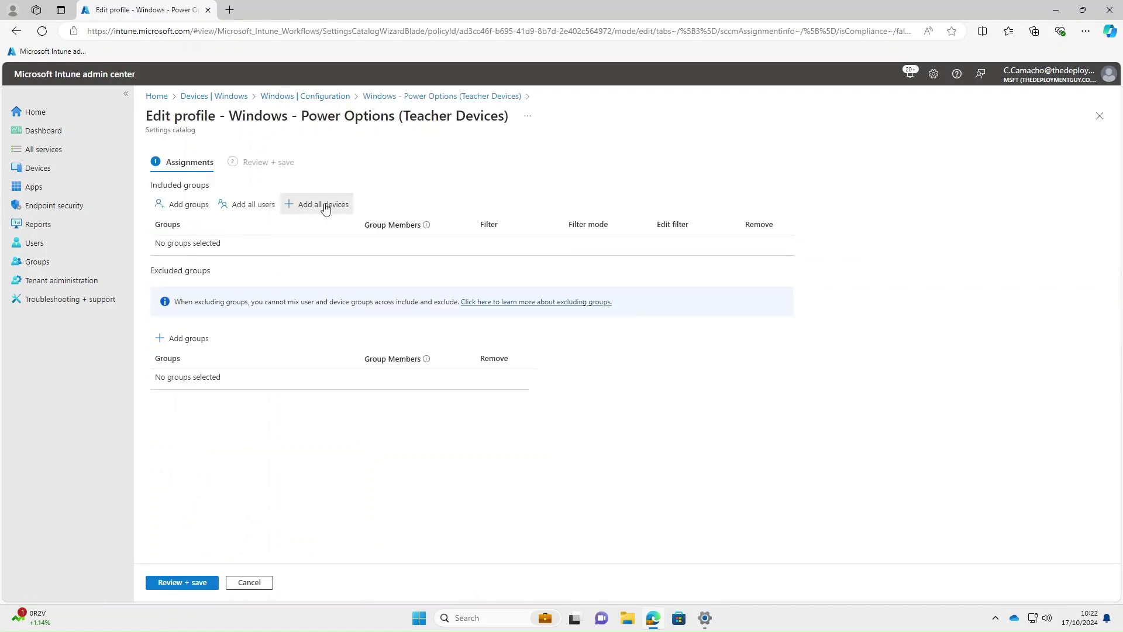
left_click(326, 209)
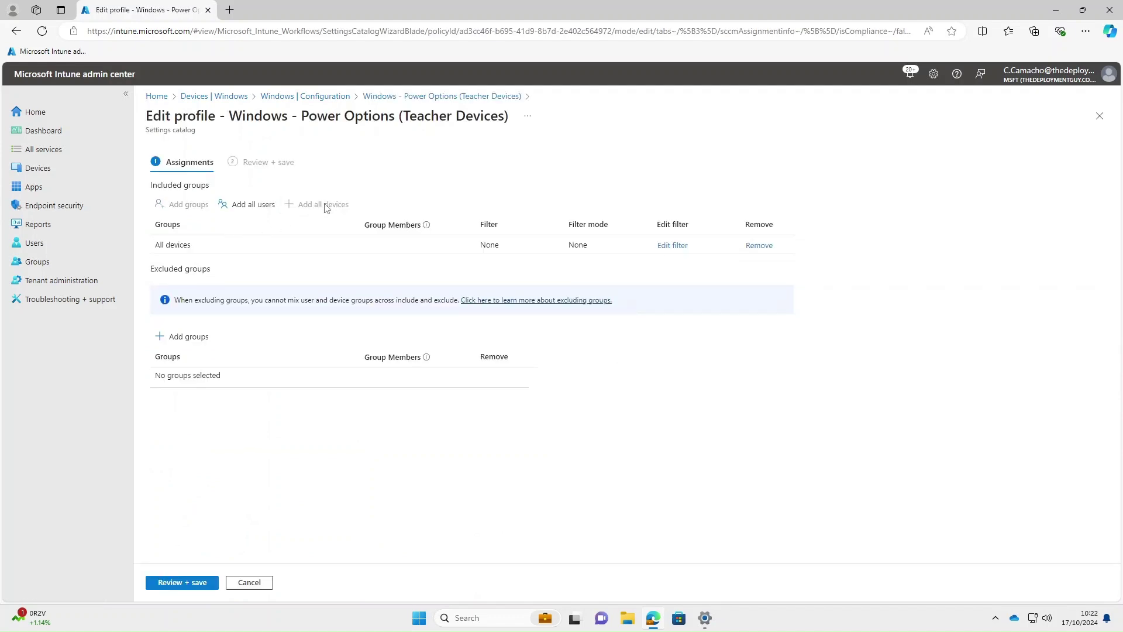
Include only Filter - Teacher Devices on the assignment and save it
left_click(674, 245)
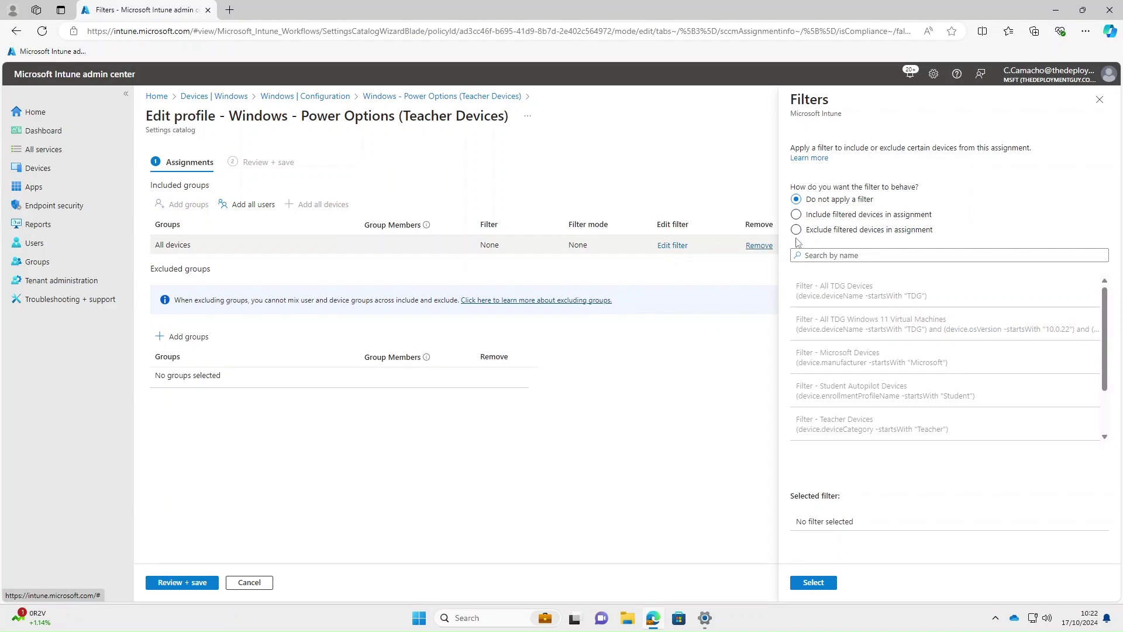
left_click(796, 214)
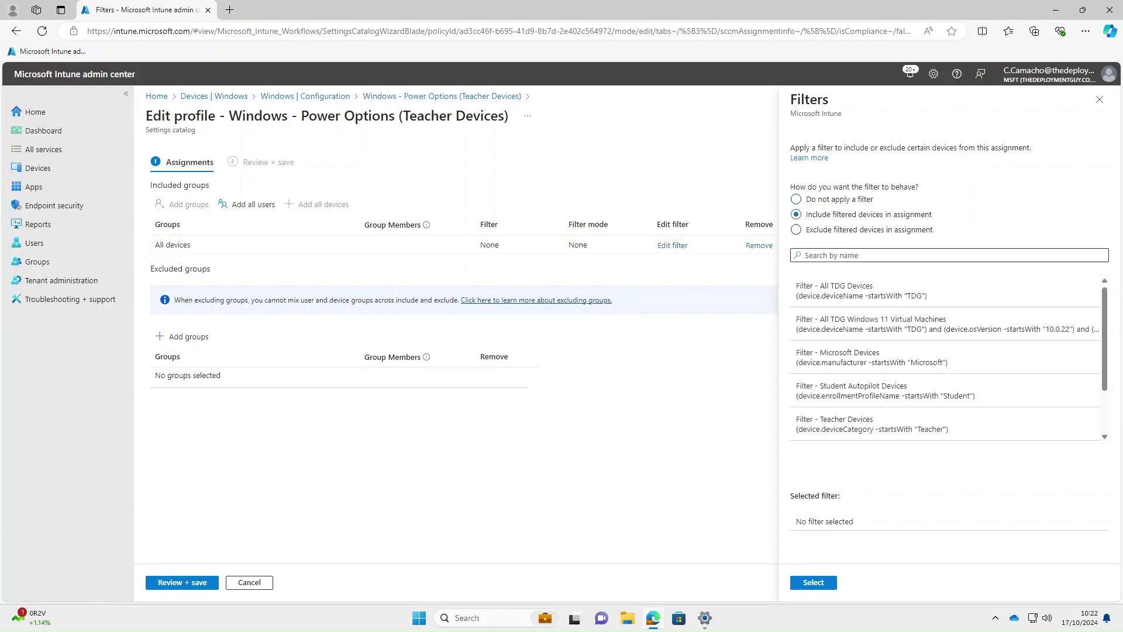
left_click(872, 423)
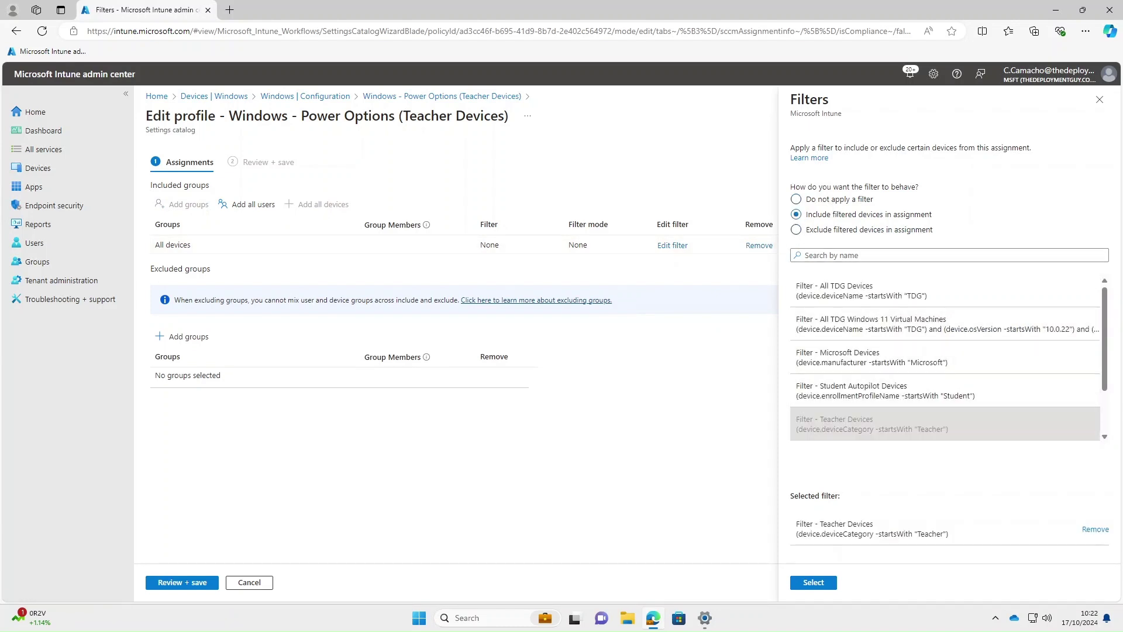
left_click(826, 582)
left_click(193, 583)
left_click(178, 585)
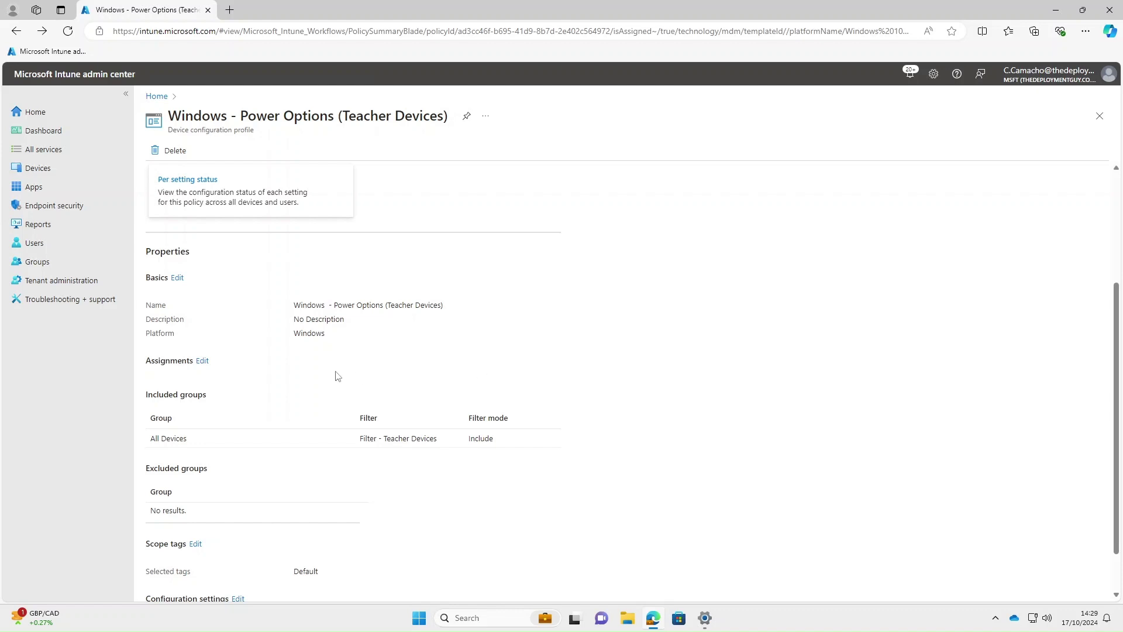
Confirm TDG-CLIENT01 shows Microsoft Whiteboard installed and Power Options succeeded, then return to Windows devices
left_click(39, 169)
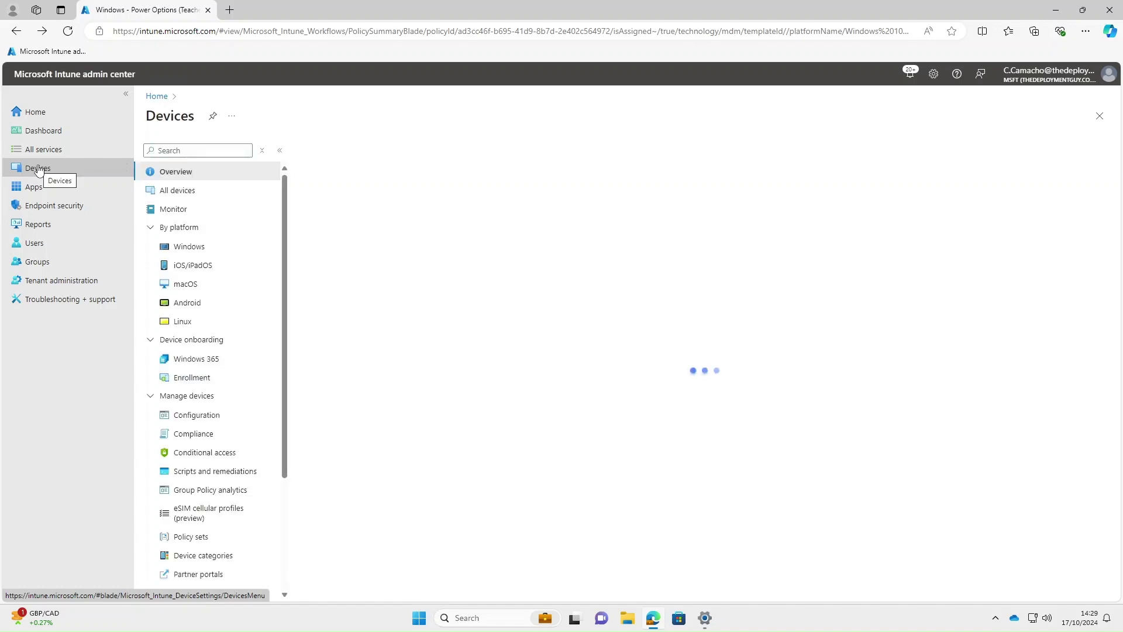
left_click(193, 246)
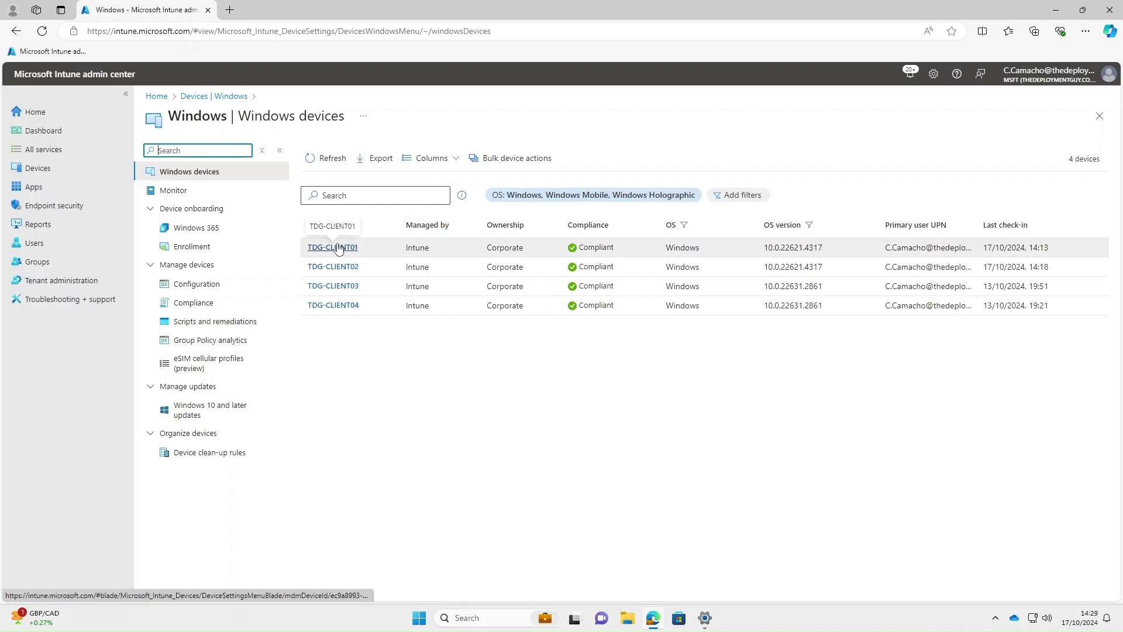
left_click(339, 247)
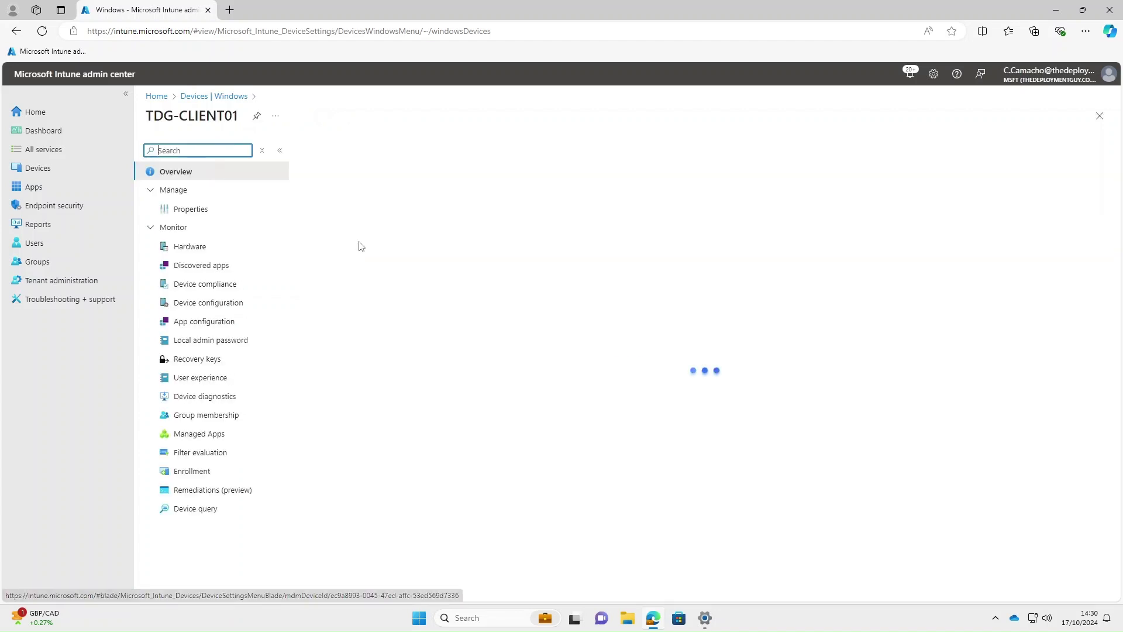
left_click(206, 433)
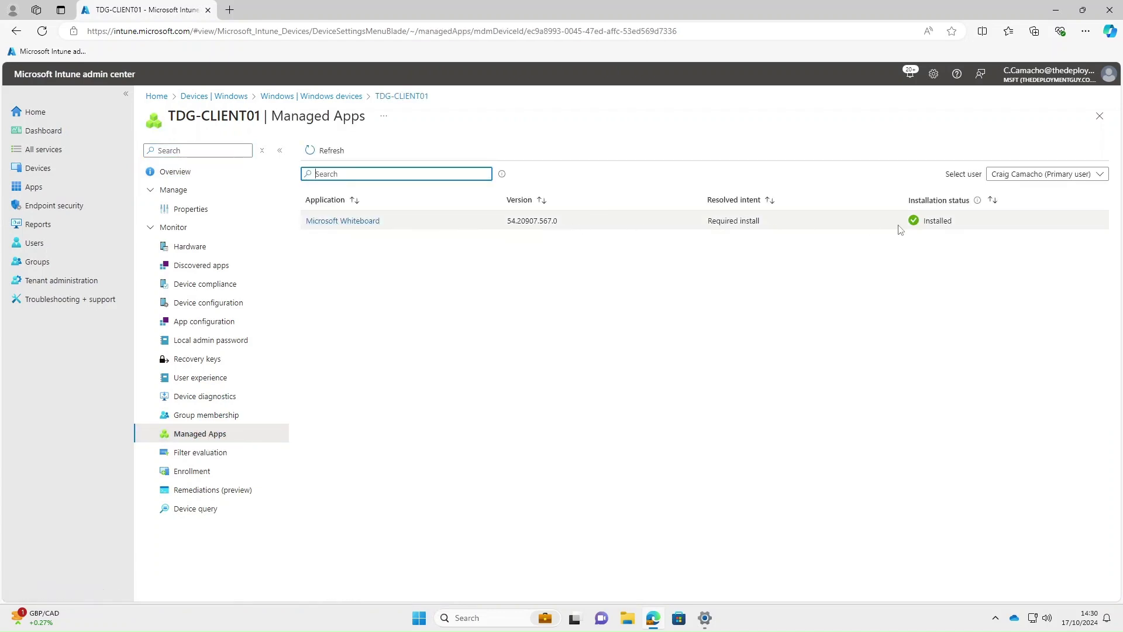
left_click(217, 306)
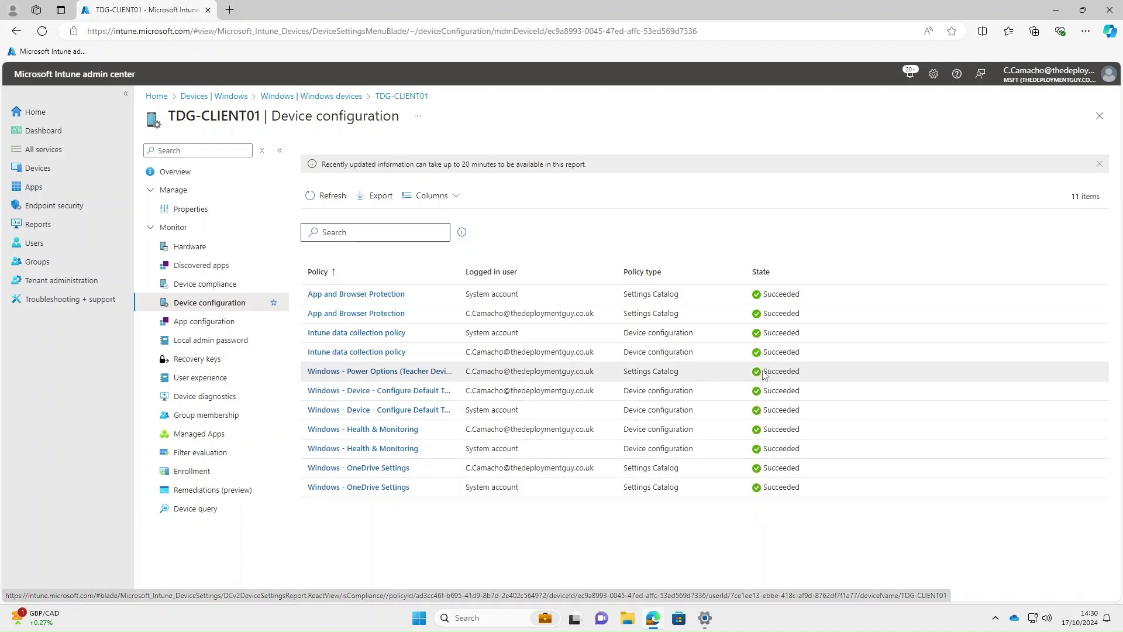
left_click(350, 98)
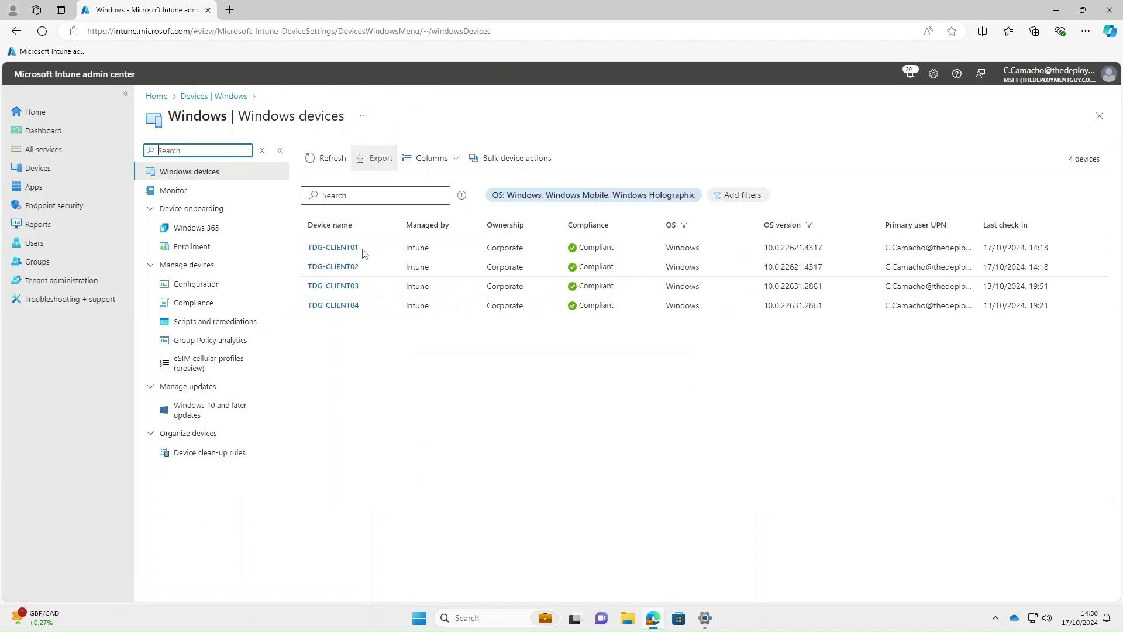
Check TDG-CLIENT02's managed apps, where Whiteboard is Not applicable, then open its device configuration report
left_click(347, 270)
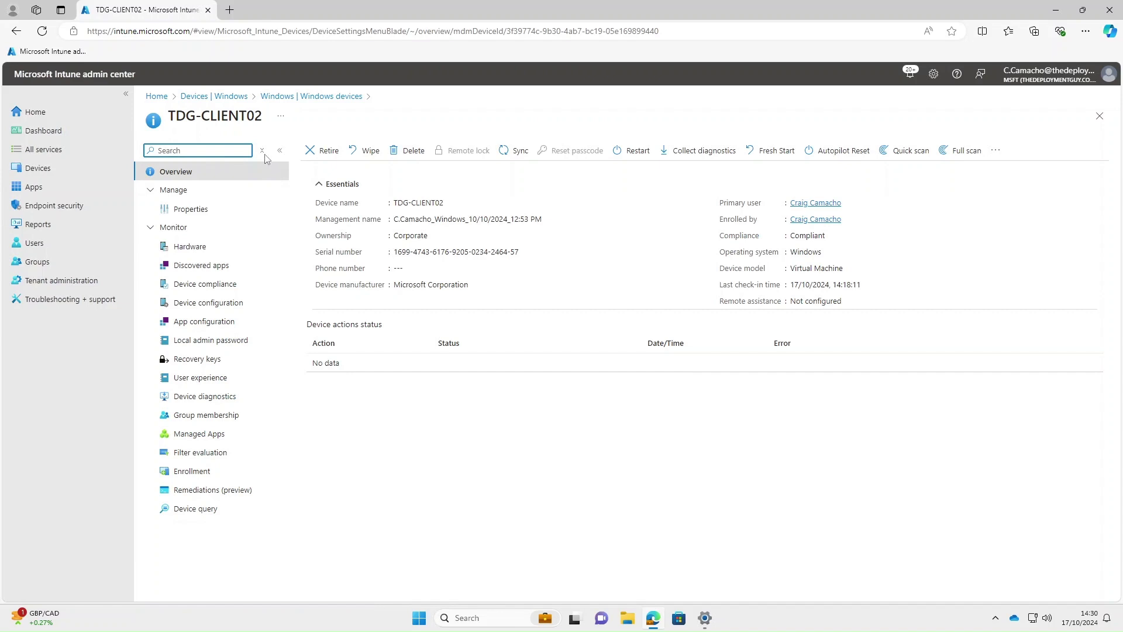
left_click(211, 434)
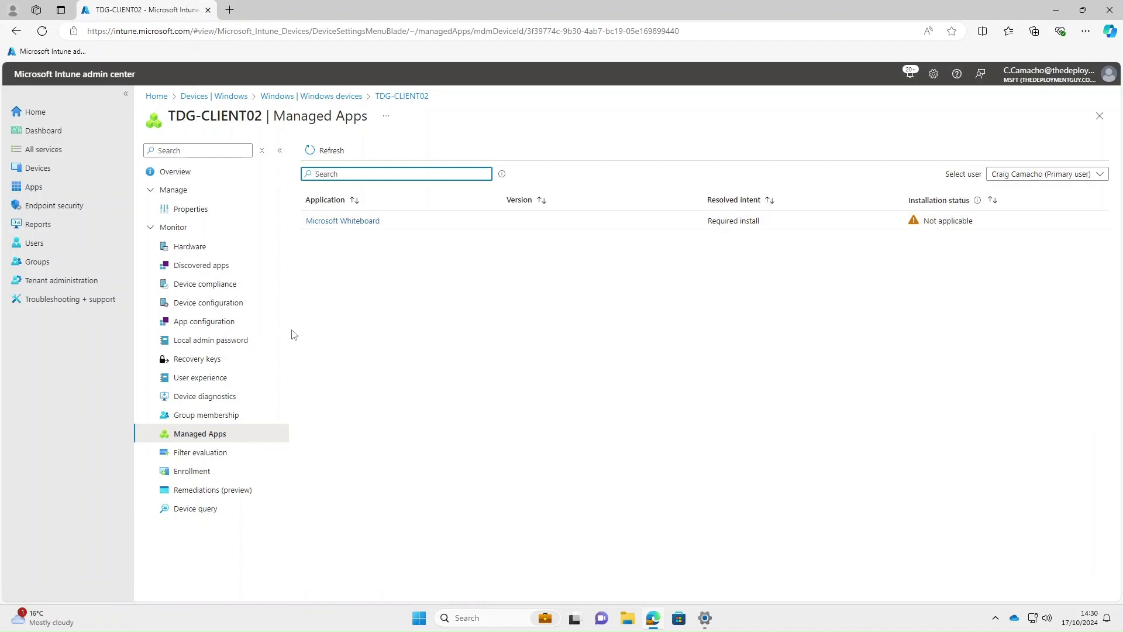
left_click(216, 304)
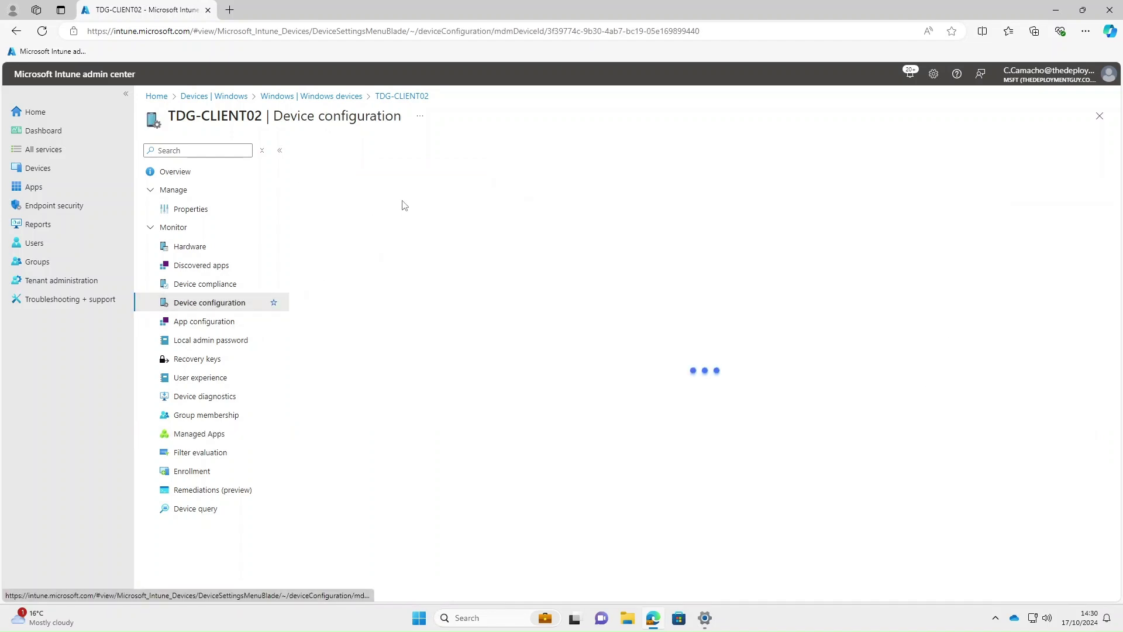